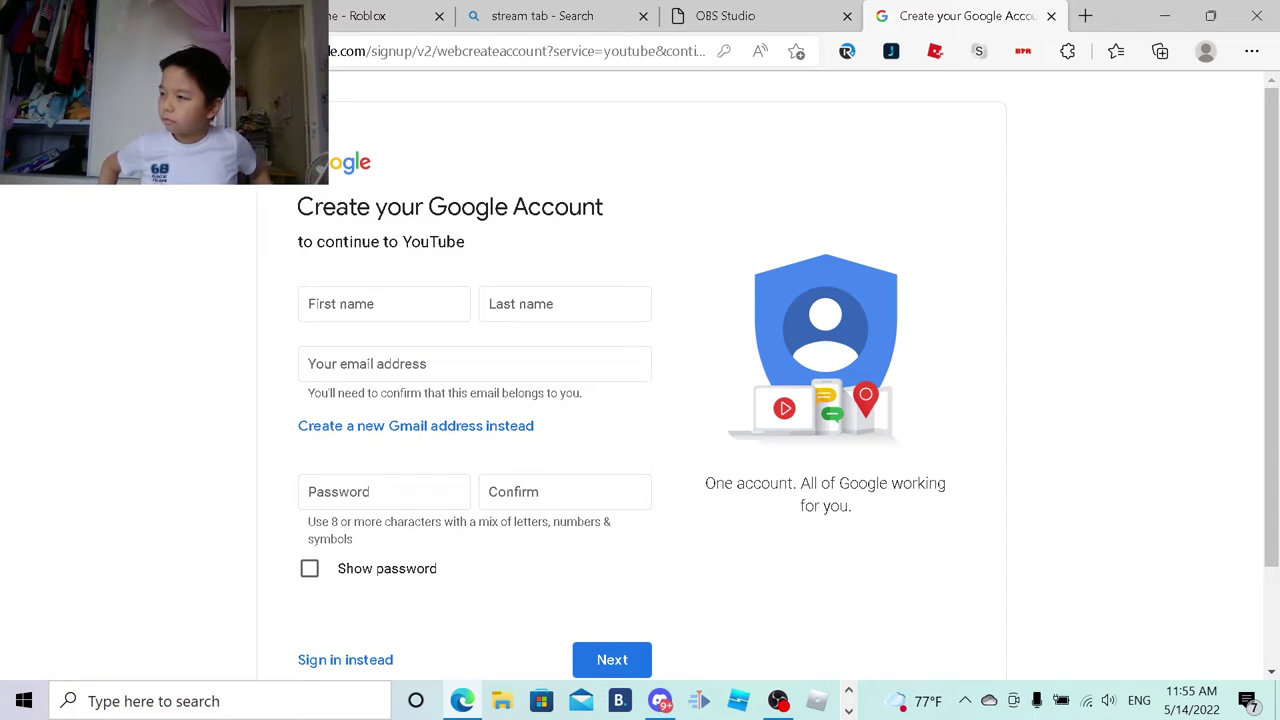
{"action": "left_click", "coordinate": [360, 304]}
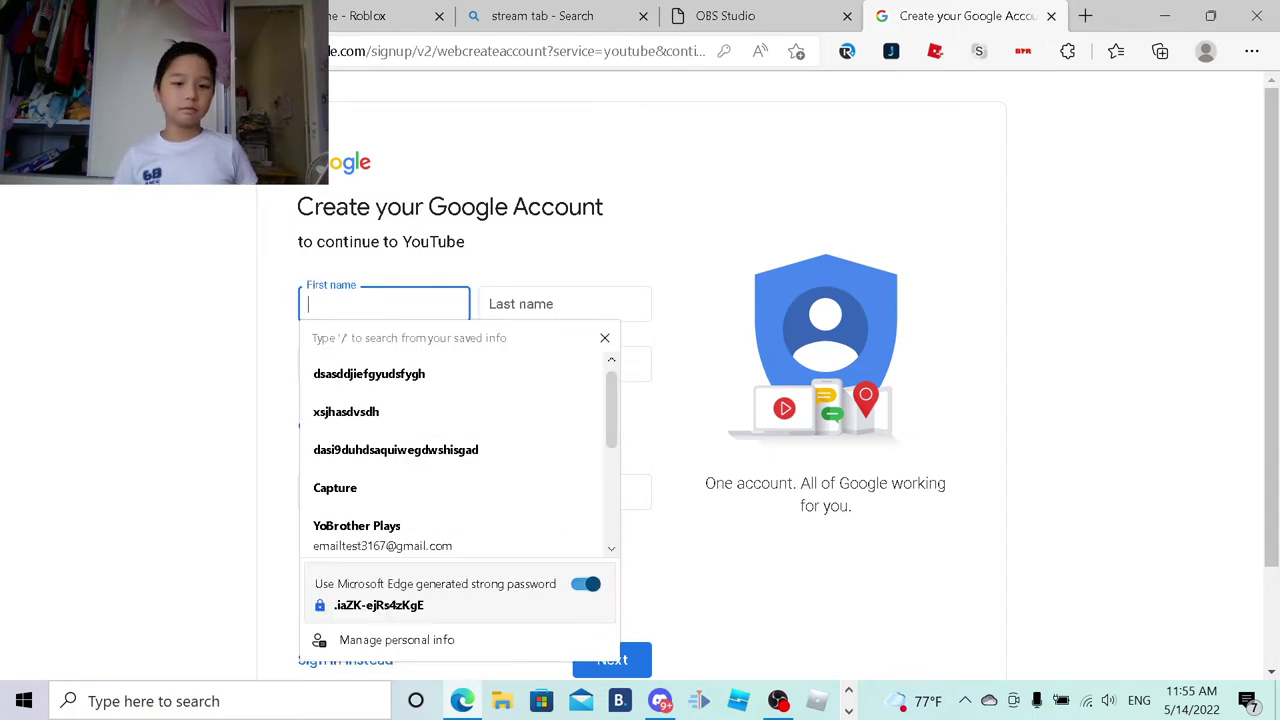
{"action": "left_click", "coordinate": [530, 277]}
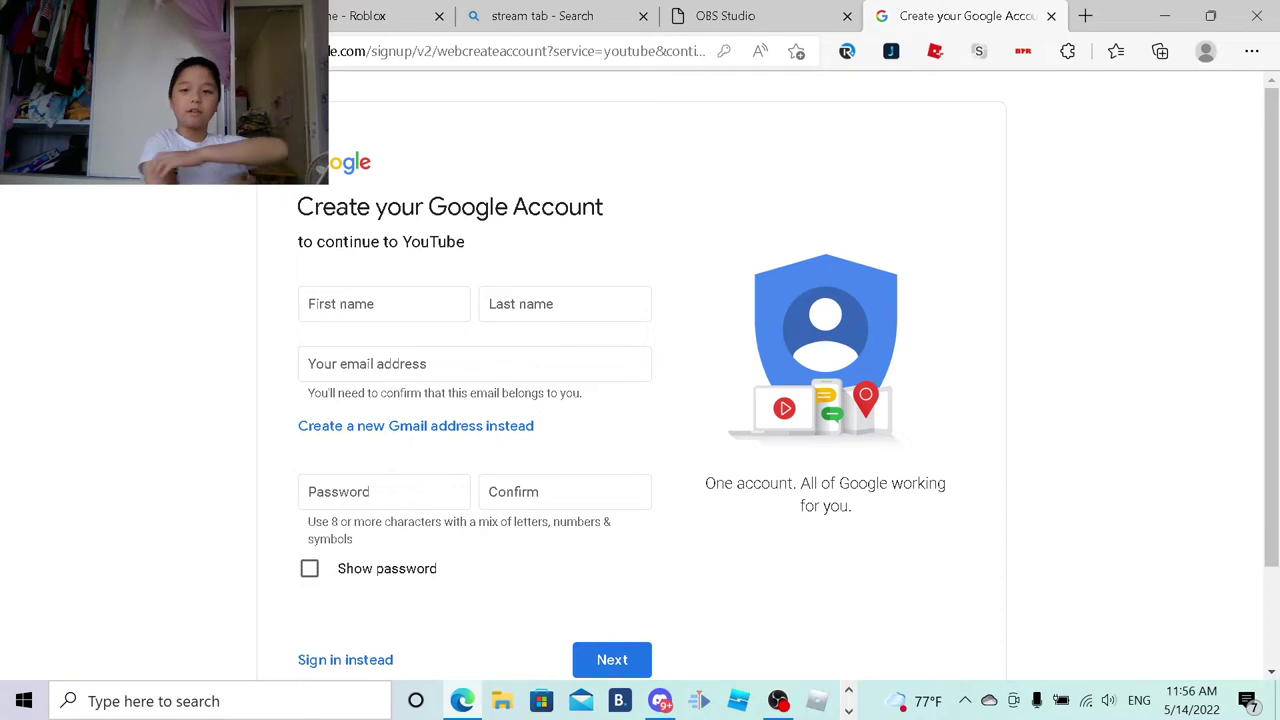
{"action": "left_click", "coordinate": [384, 304]}
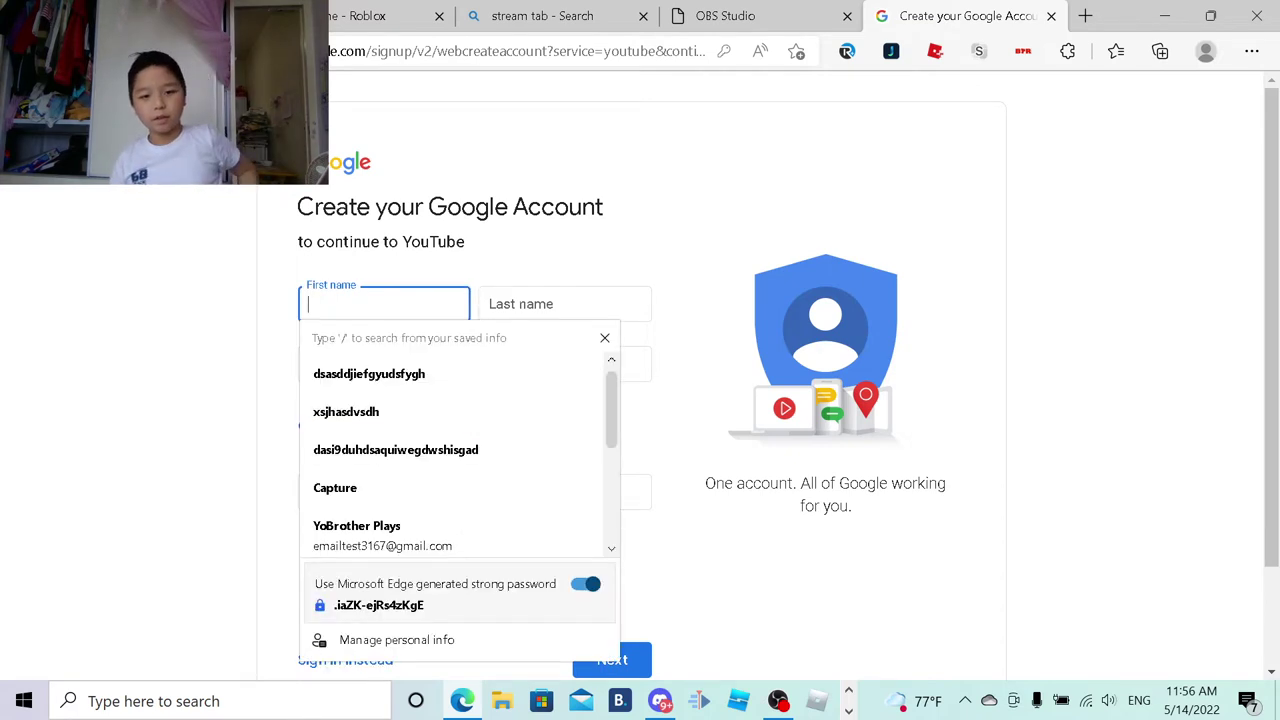
{"action": "left_click", "coordinate": [519, 244]}
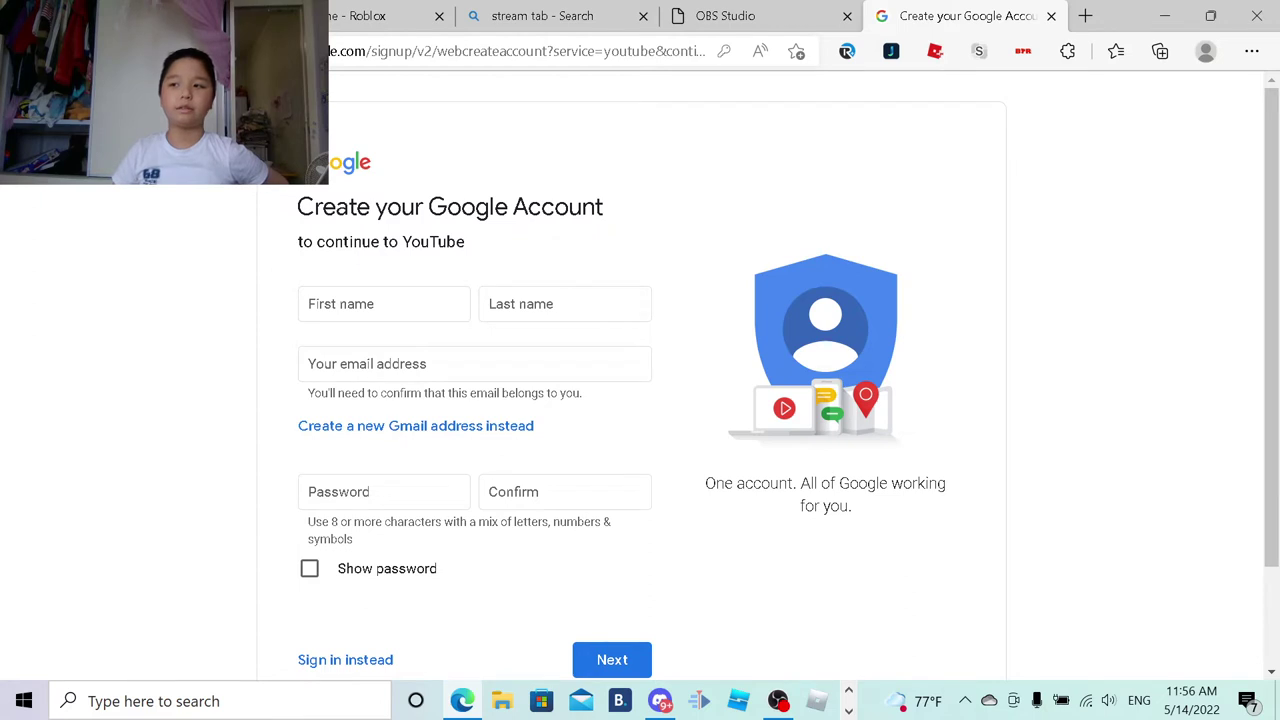
{"action": "left_click", "coordinate": [384, 304]}
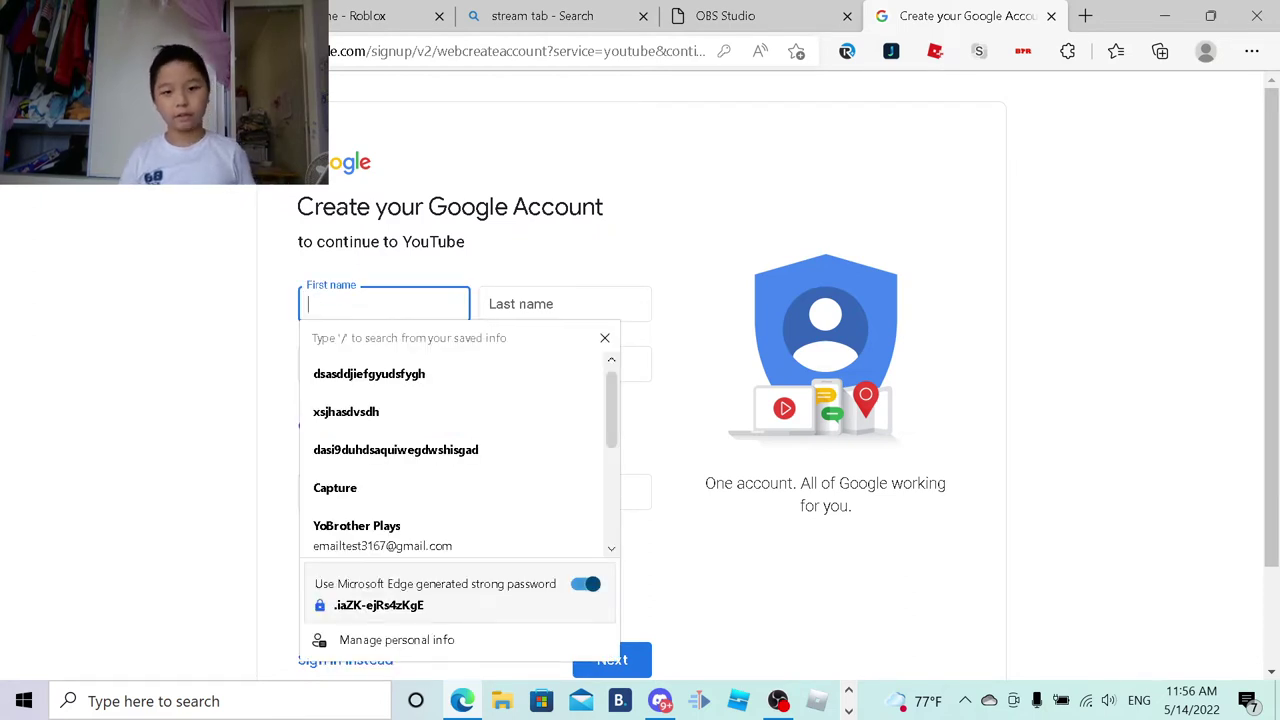
{"action": "left_click", "coordinate": [527, 260]}
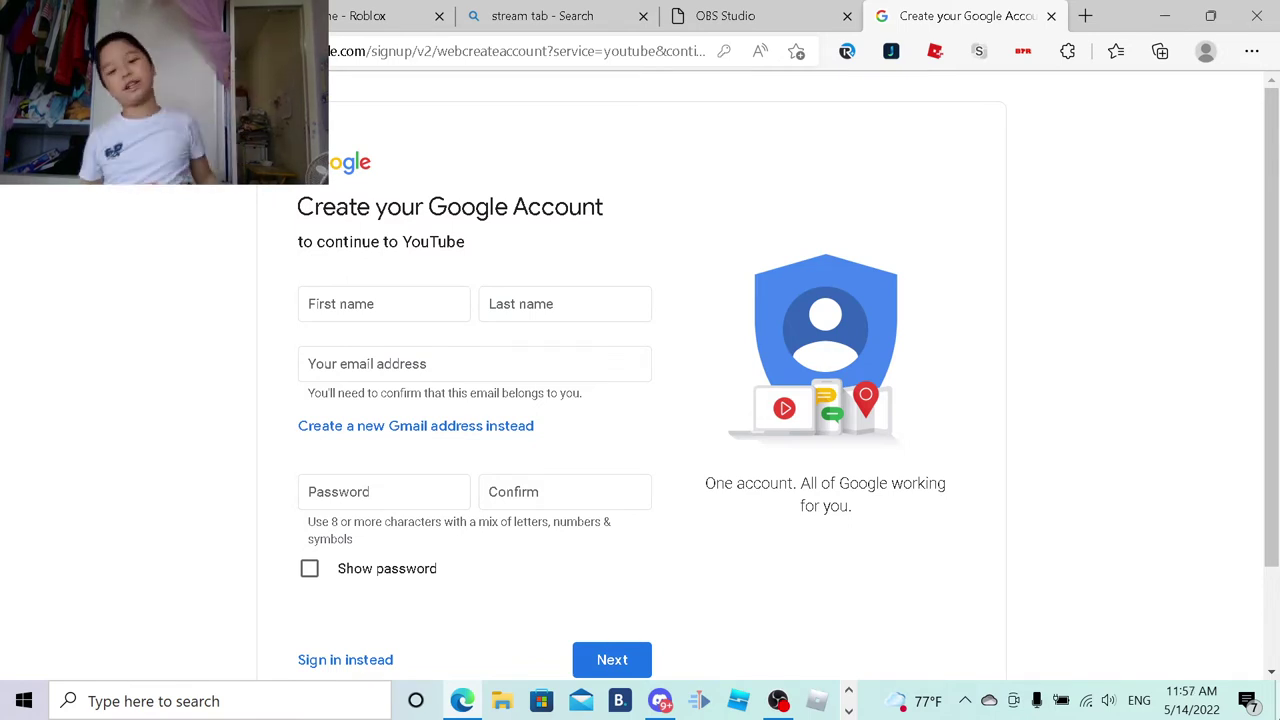
{"action": "left_click", "coordinate": [318, 305]}
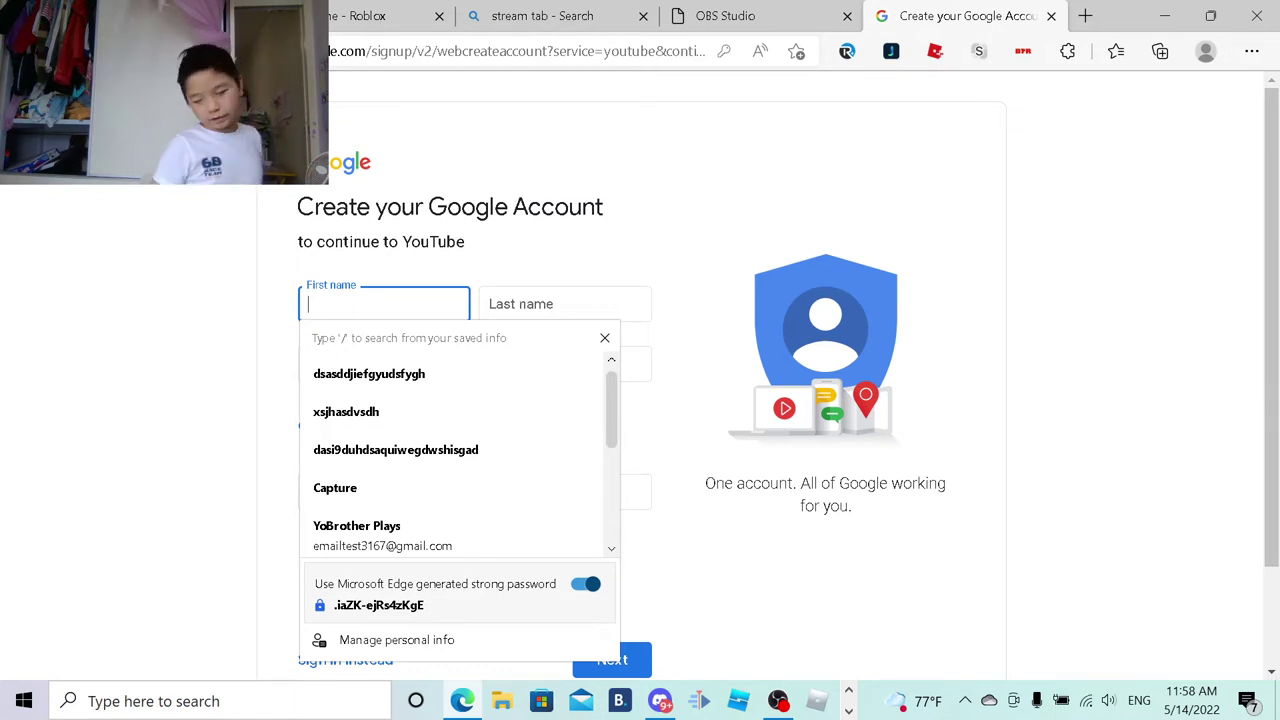
Step: Switch to the Roblox tab and open the chat list beside the friend conversation
{"action": "key", "text": "ctrl+Tab"}
{"action": "scroll", "coordinate": [724, 352], "scroll_direction": "up", "scroll_amount": 2}
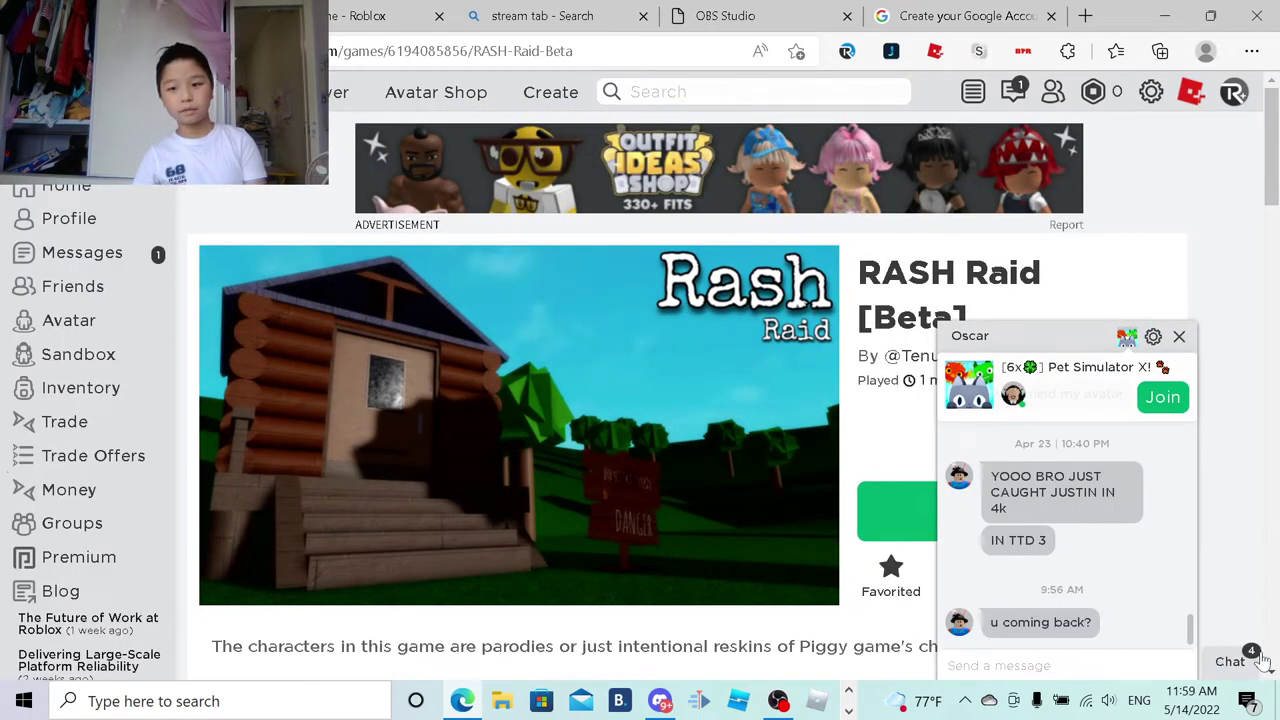
{"action": "left_click", "coordinate": [1232, 661]}
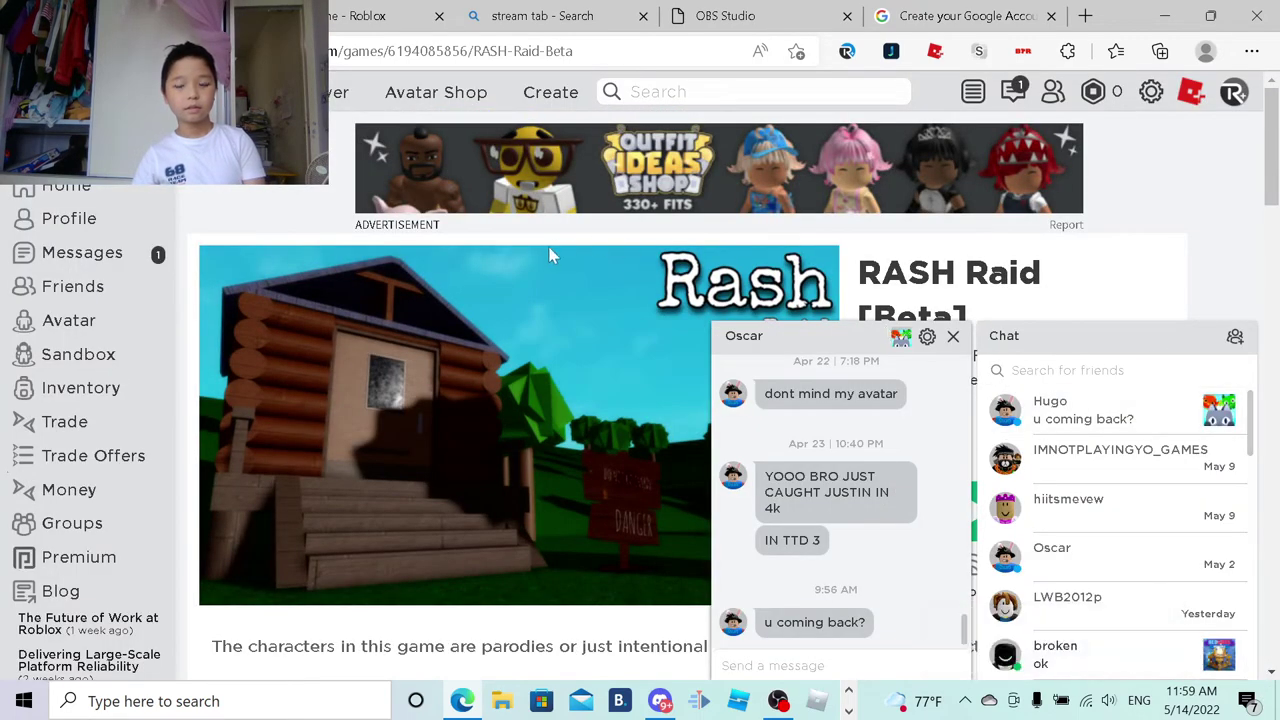
{"action": "scroll", "coordinate": [871, 447], "scroll_direction": "up", "scroll_amount": 5}
{"action": "scroll", "coordinate": [880, 447], "scroll_direction": "down", "scroll_amount": 3}
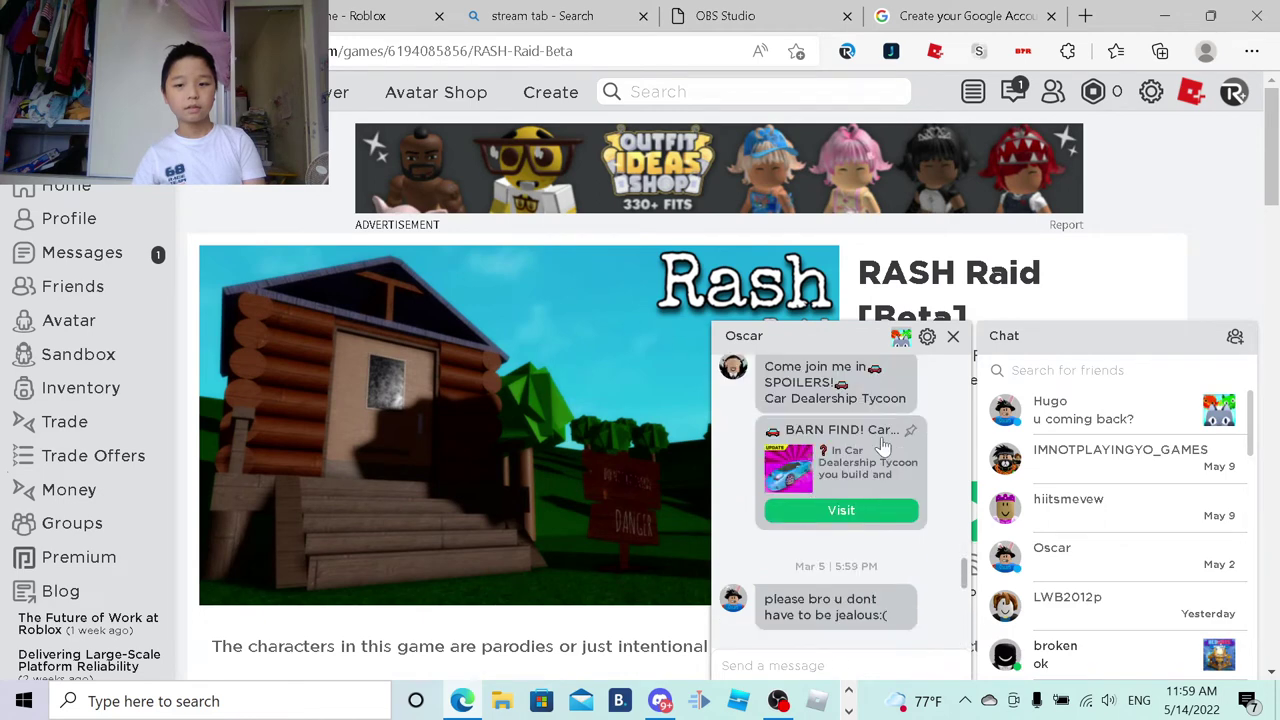
{"action": "scroll", "coordinate": [882, 447], "scroll_direction": "up", "scroll_amount": 2}
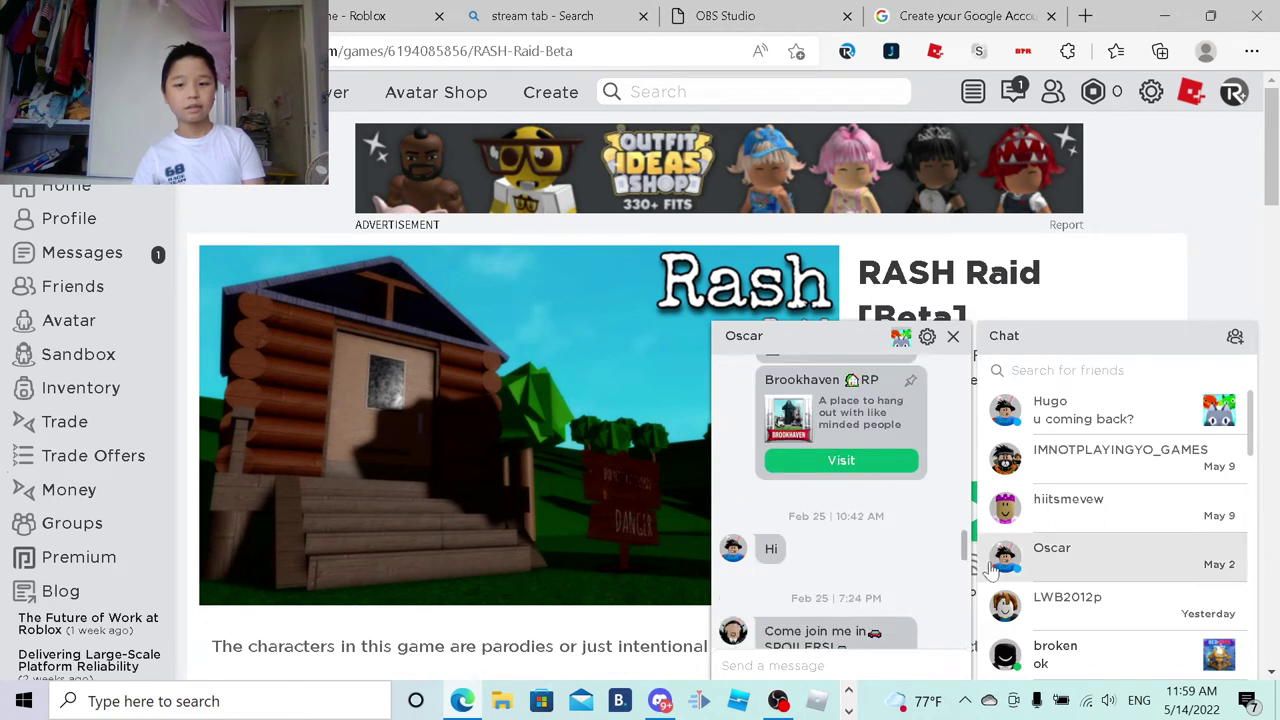
{"action": "left_click_drag", "start_coordinate": [965, 547], "coordinate": [904, 630]}
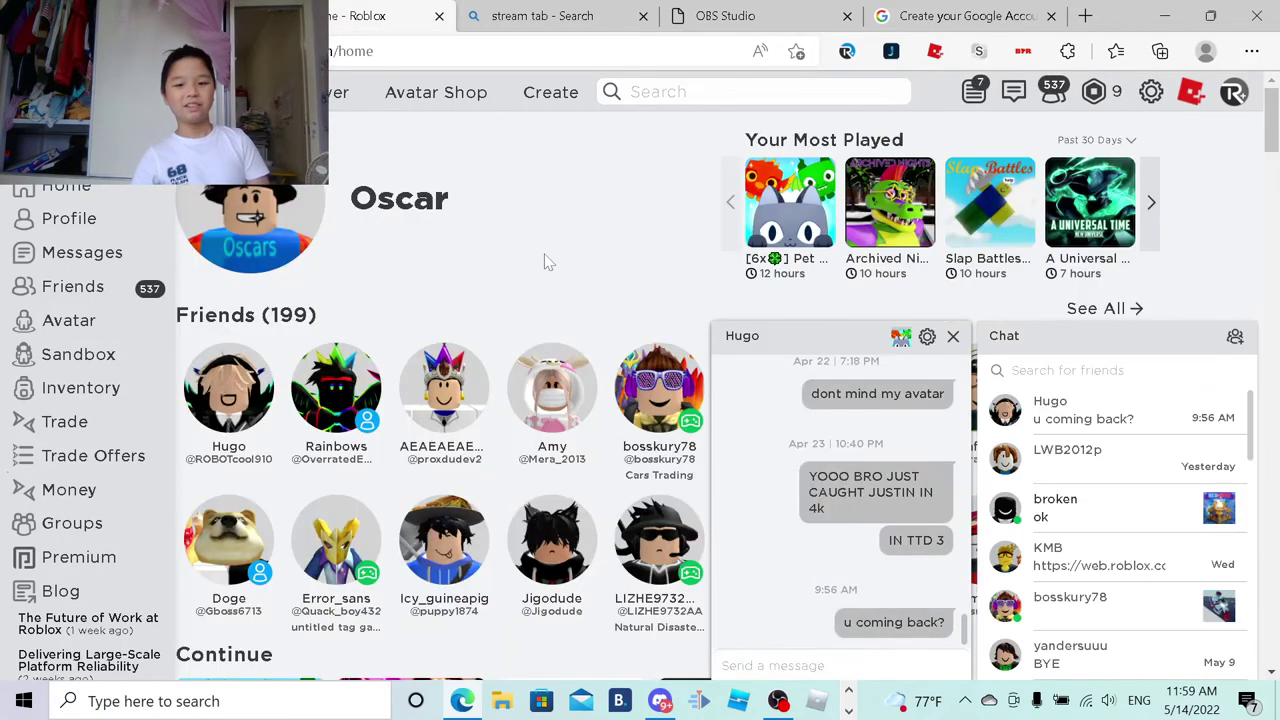
{"action": "scroll", "coordinate": [550, 262], "scroll_direction": "down", "scroll_amount": 2}
{"action": "mouse_move", "coordinate": [545, 258]}
{"action": "scroll", "coordinate": [545, 258], "scroll_direction": "down", "scroll_amount": 2}
{"action": "scroll", "coordinate": [440, 540], "scroll_direction": "up", "scroll_amount": 5}
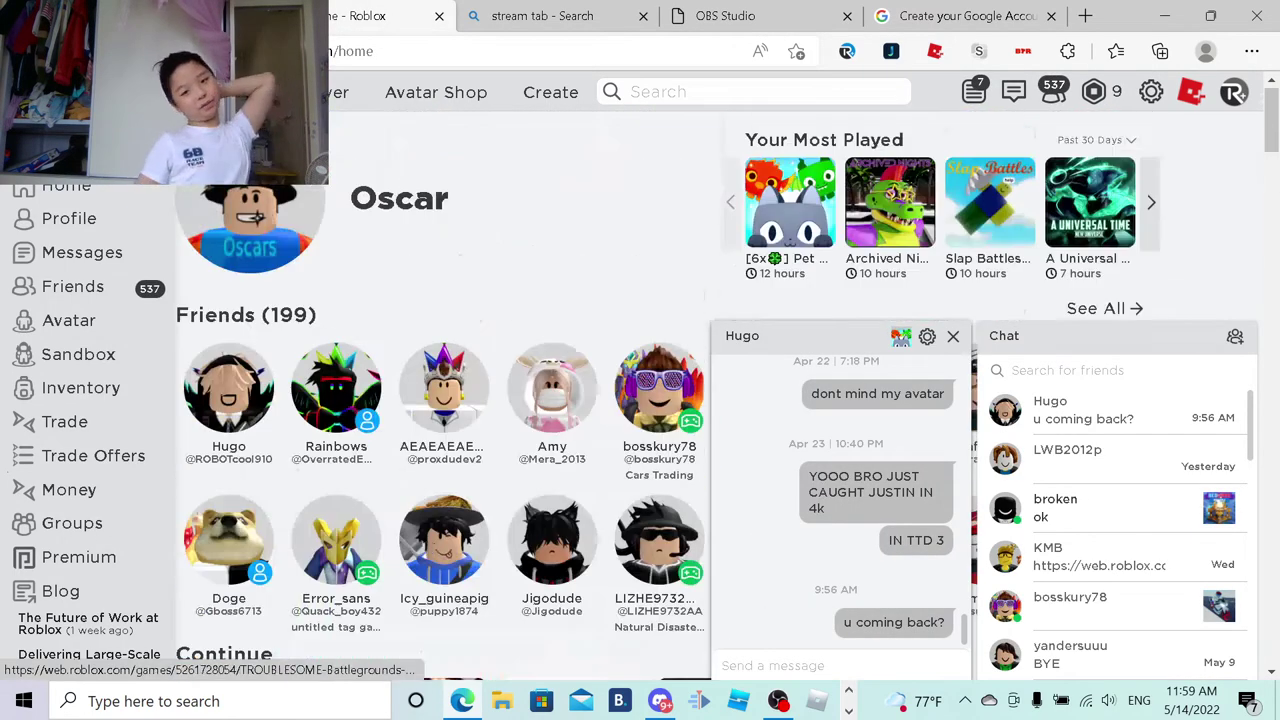
{"action": "mouse_move", "coordinate": [428, 545]}
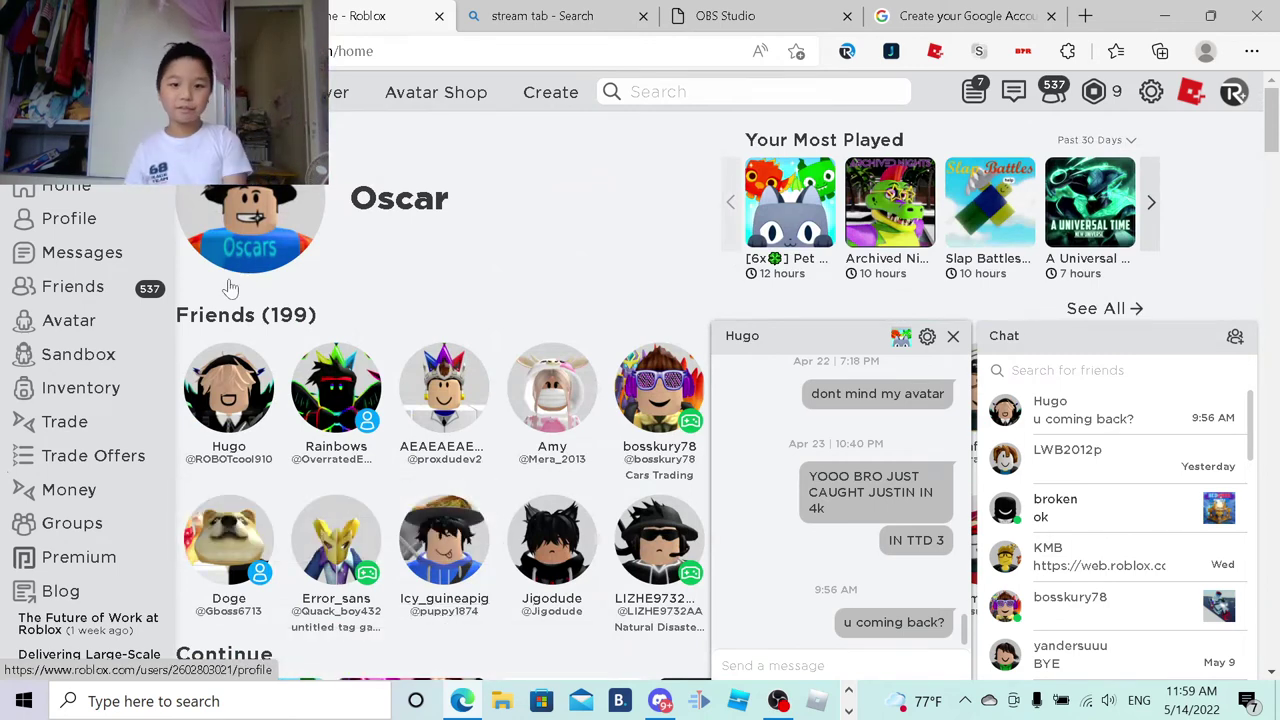
{"action": "scroll", "coordinate": [523, 229], "scroll_direction": "down", "scroll_amount": 2}
{"action": "mouse_move", "coordinate": [557, 218]}
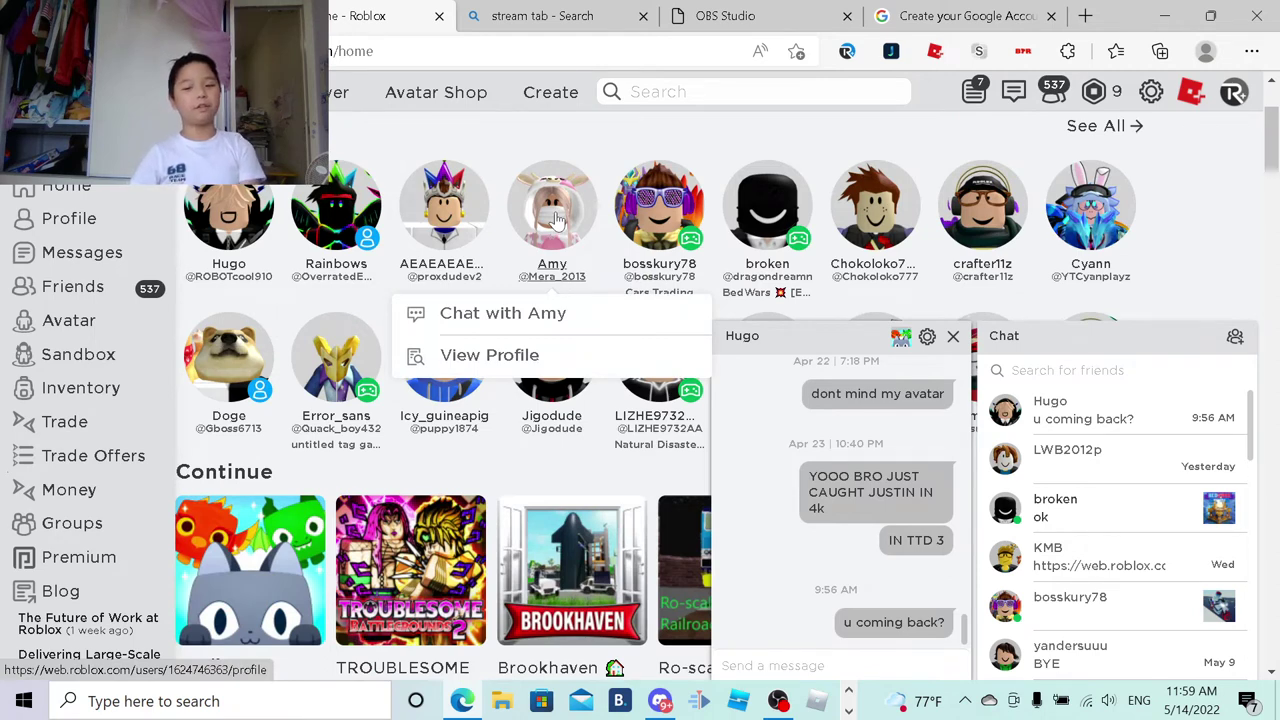
{"action": "mouse_move", "coordinate": [370, 215]}
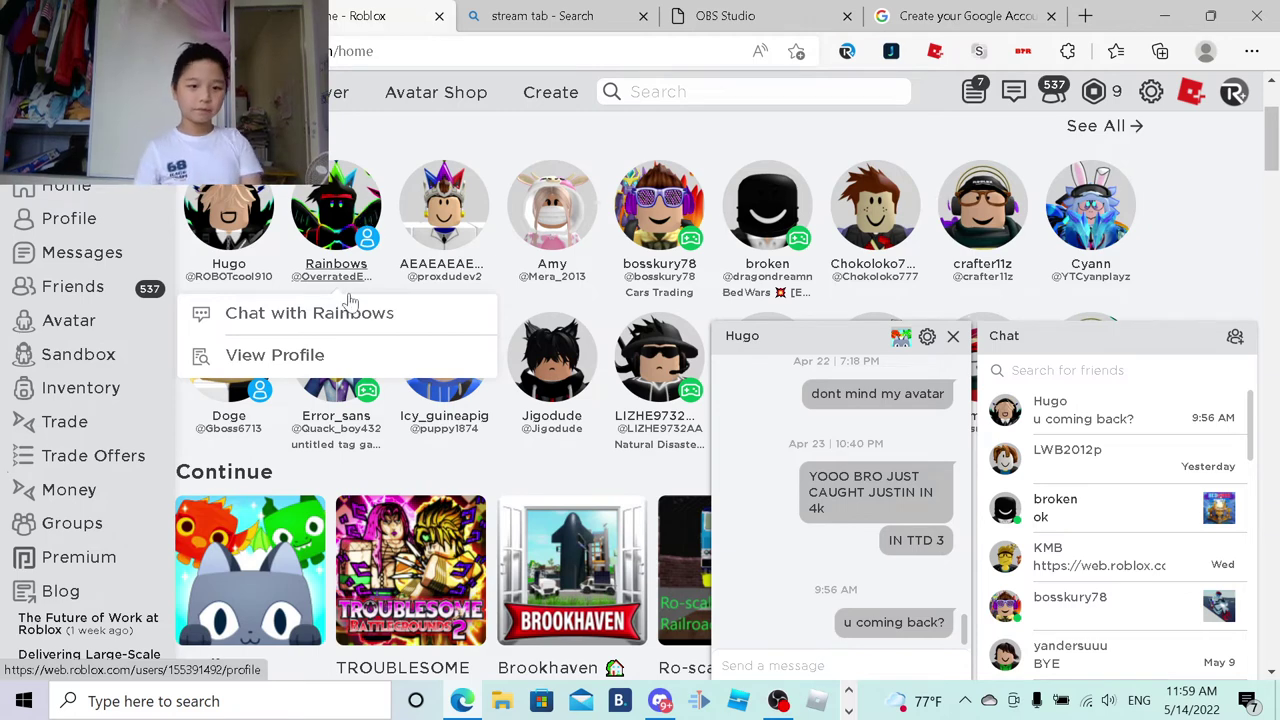
{"action": "mouse_move", "coordinate": [332, 416]}
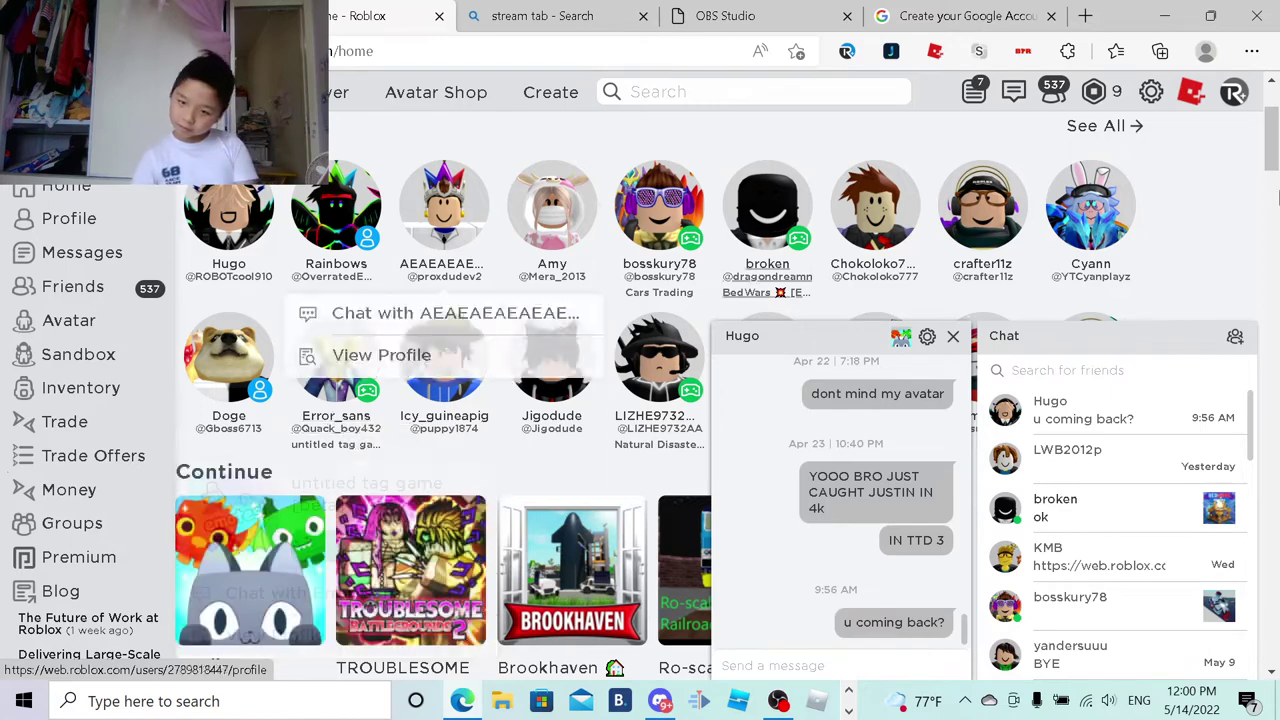
{"action": "scroll", "coordinate": [470, 272], "scroll_direction": "down", "scroll_amount": 5}
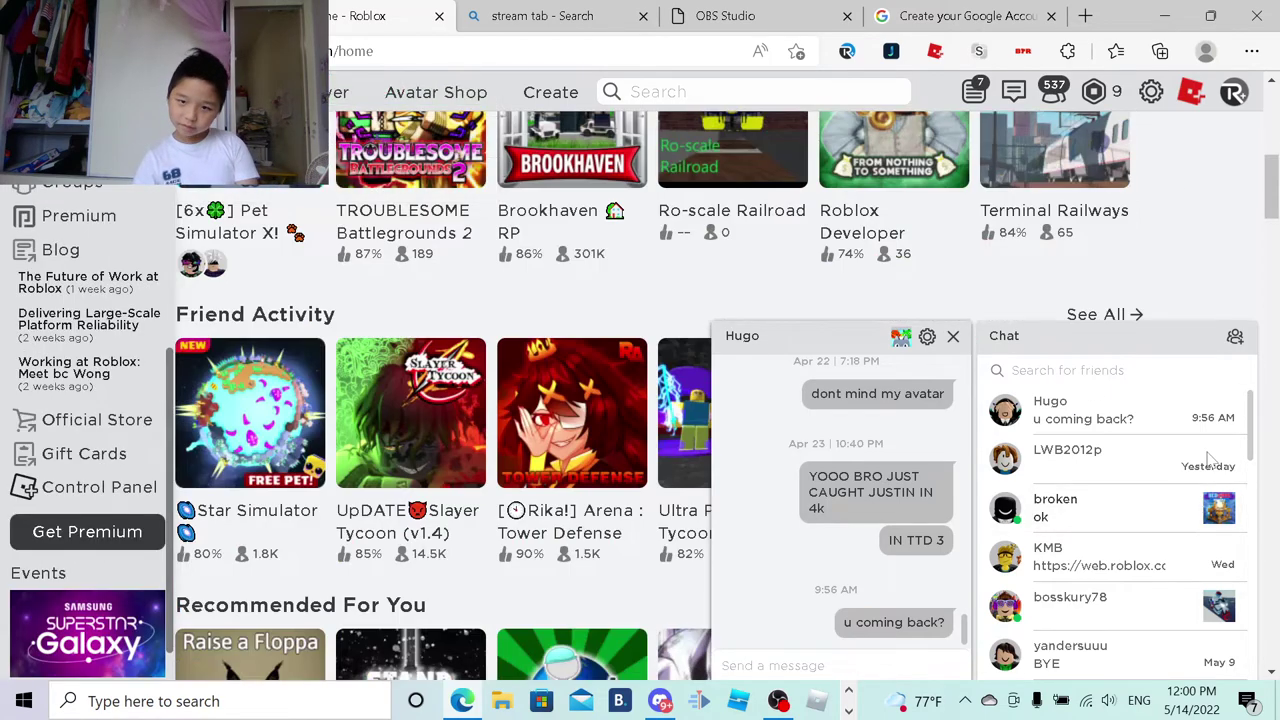
{"action": "scroll", "coordinate": [1171, 509], "scroll_direction": "down", "scroll_amount": 5}
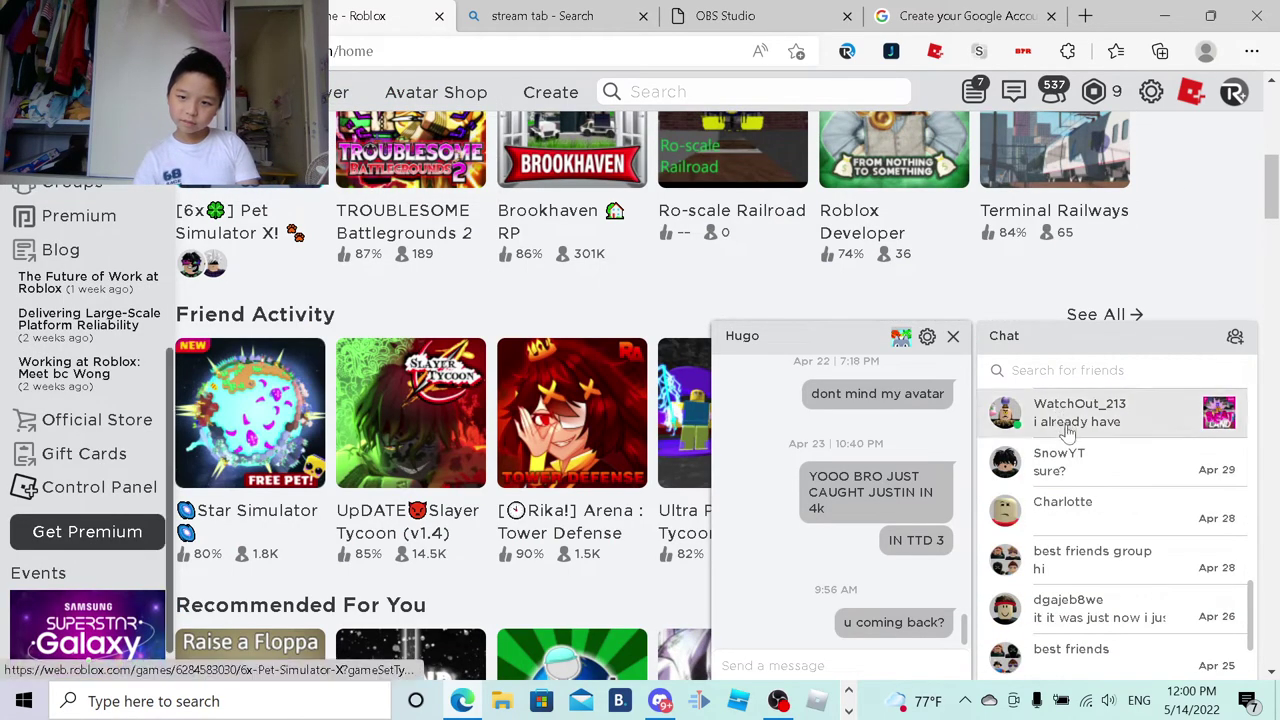
{"action": "scroll", "coordinate": [1224, 490], "scroll_direction": "down", "scroll_amount": 3}
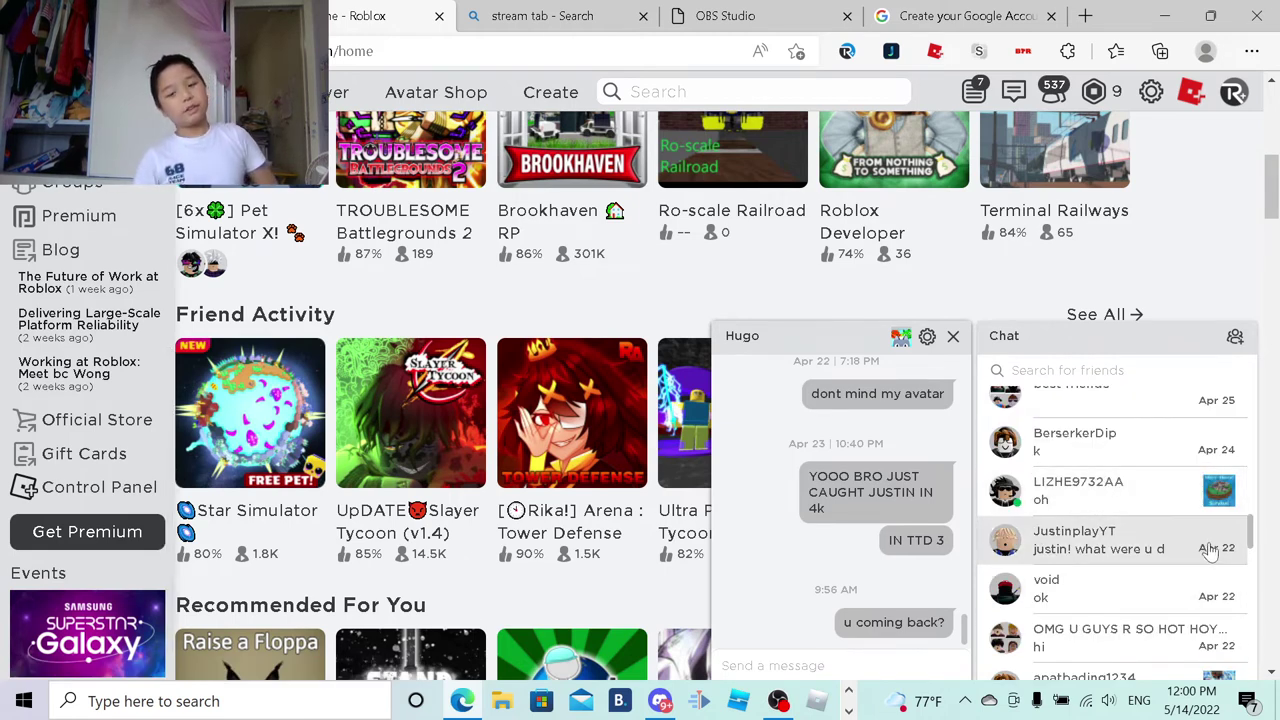
{"action": "scroll", "coordinate": [1158, 547], "scroll_direction": "down", "scroll_amount": 3}
{"action": "scroll", "coordinate": [1158, 547], "scroll_direction": "down", "scroll_amount": 3}
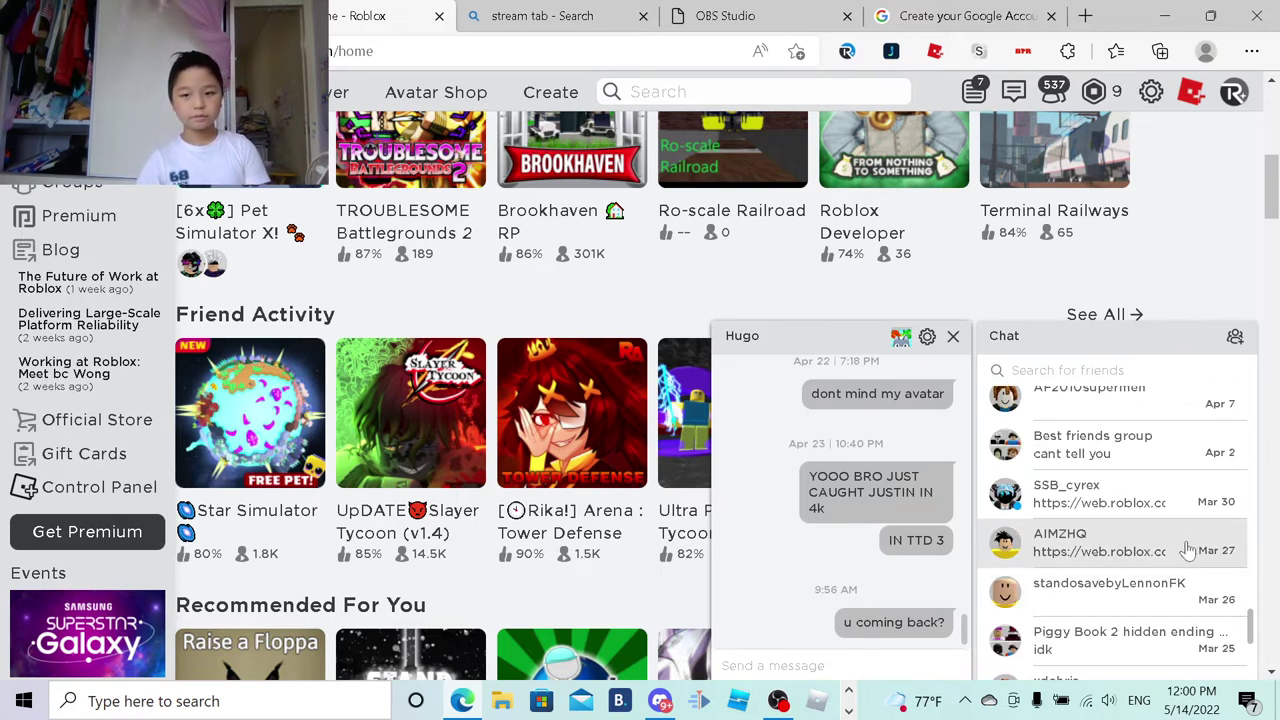
{"action": "scroll", "coordinate": [1193, 545], "scroll_direction": "down", "scroll_amount": 3}
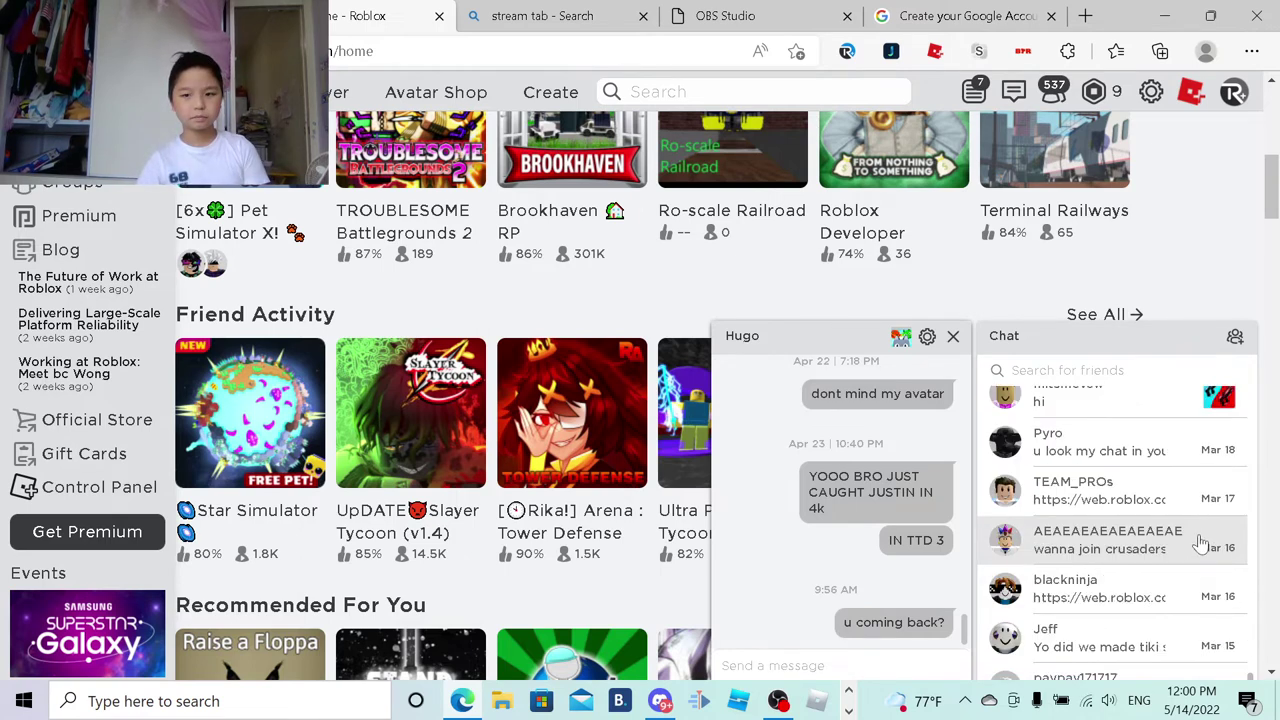
{"action": "scroll", "coordinate": [1200, 541], "scroll_direction": "down", "scroll_amount": 3}
{"action": "scroll", "coordinate": [1200, 541], "scroll_direction": "up", "scroll_amount": 3}
{"action": "scroll", "coordinate": [1200, 541], "scroll_direction": "down", "scroll_amount": 3}
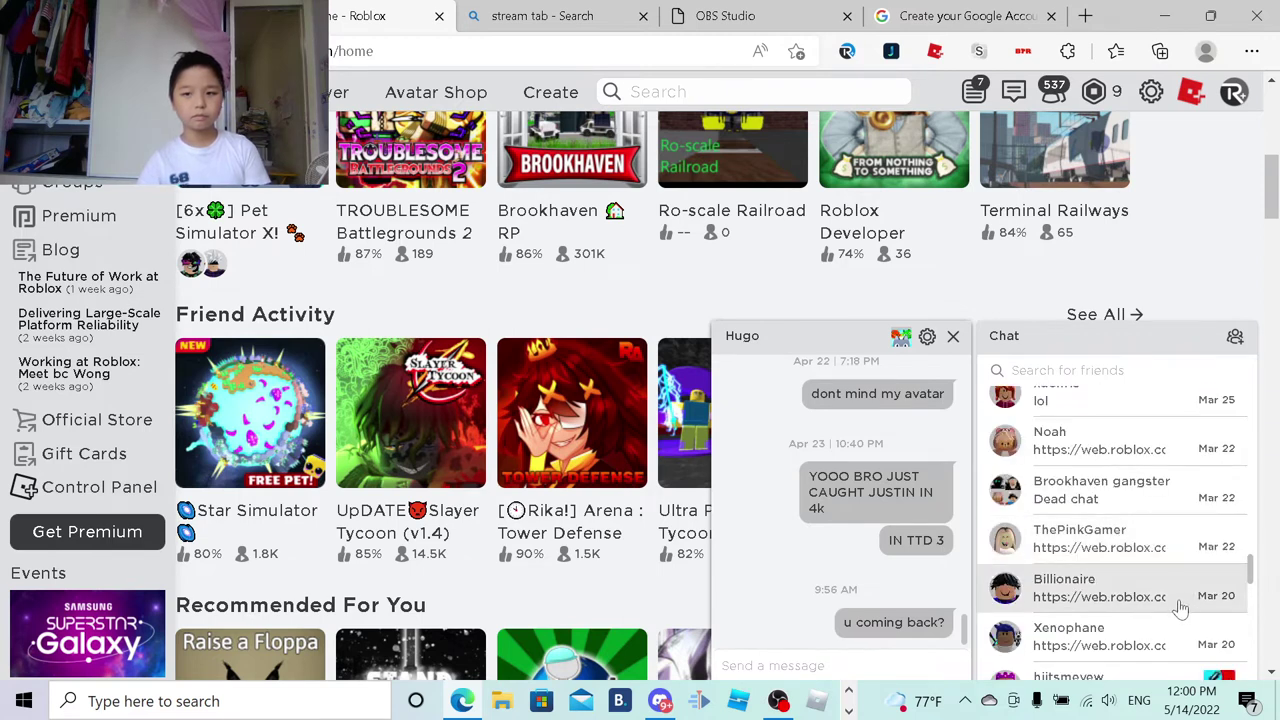
{"action": "scroll", "coordinate": [1181, 608], "scroll_direction": "down", "scroll_amount": 10}
{"action": "scroll", "coordinate": [1181, 608], "scroll_direction": "up", "scroll_amount": 3}
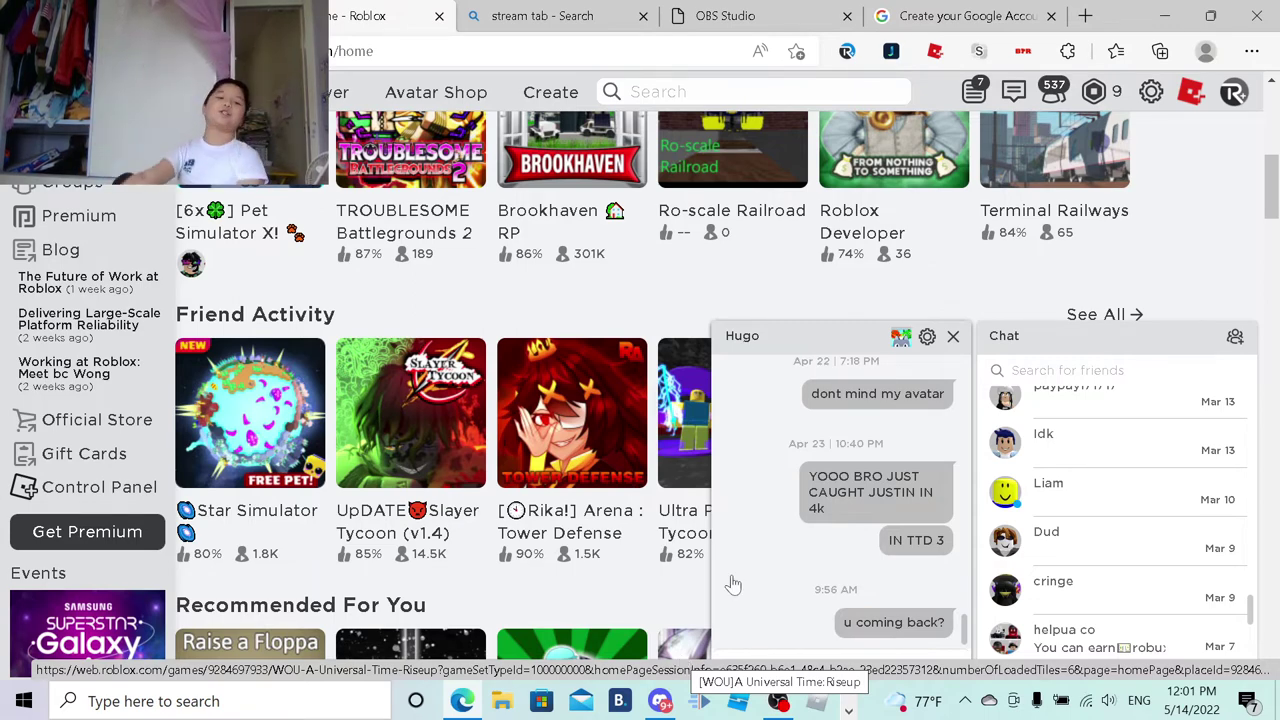
{"action": "scroll", "coordinate": [683, 662], "scroll_direction": "down", "scroll_amount": 2}
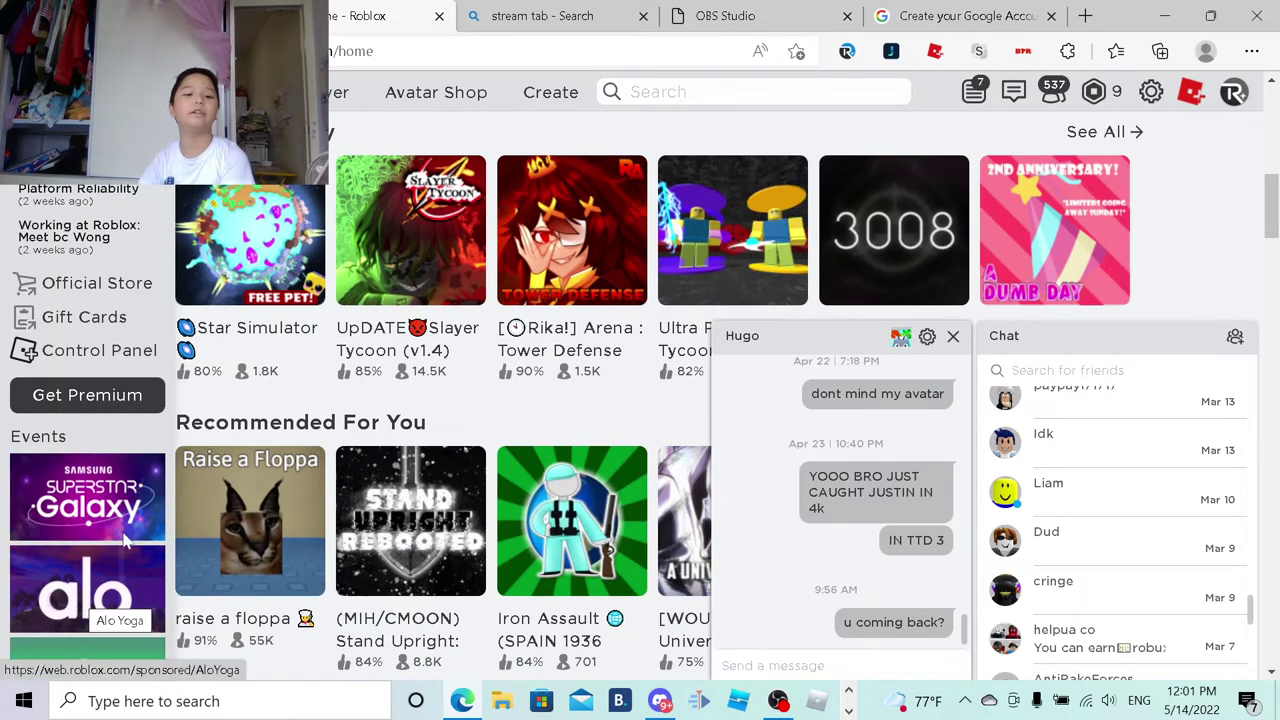
{"action": "scroll", "coordinate": [260, 480], "scroll_direction": "up", "scroll_amount": 5}
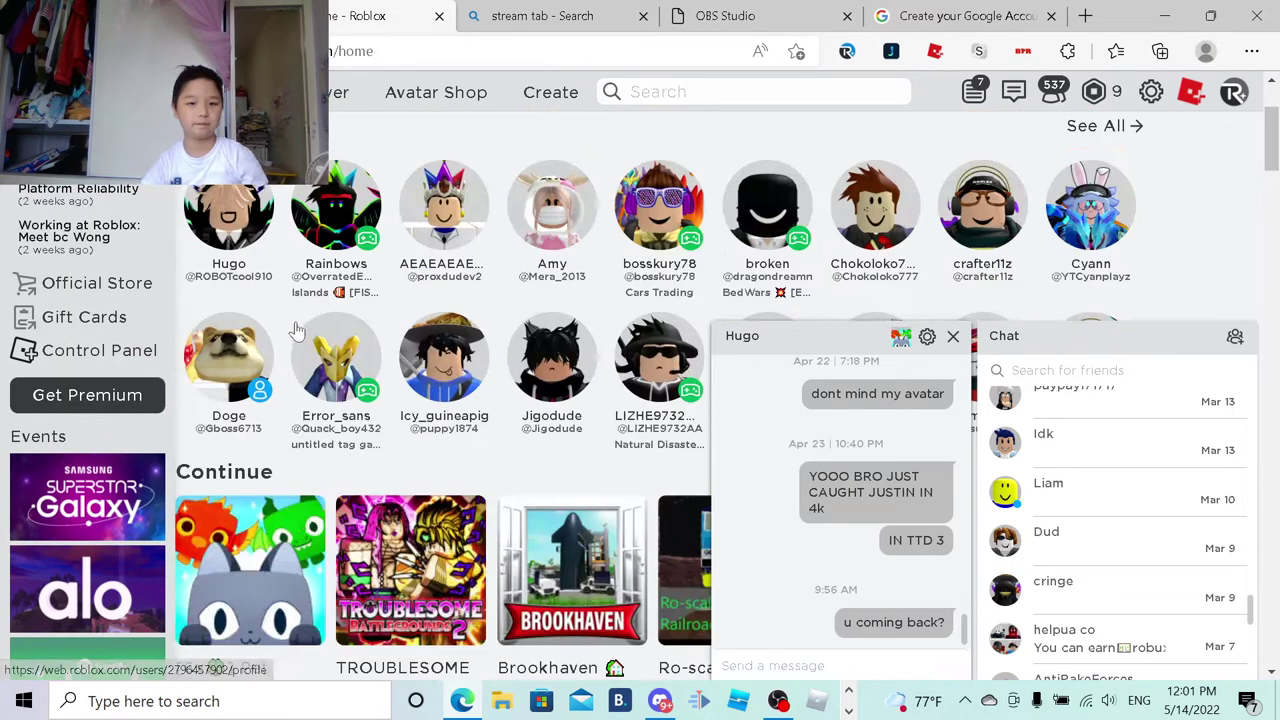
{"action": "scroll", "coordinate": [230, 420], "scroll_direction": "up", "scroll_amount": 2}
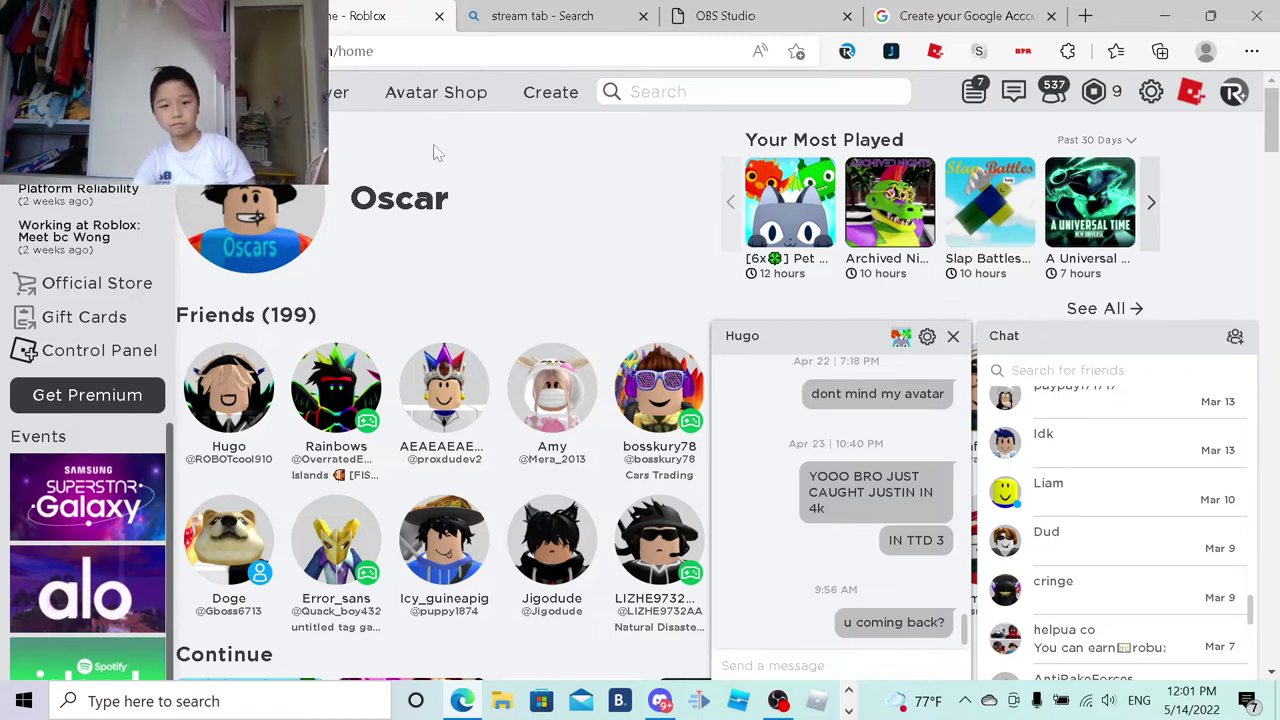
{"action": "scroll", "coordinate": [490, 205], "scroll_direction": "down", "scroll_amount": 1}
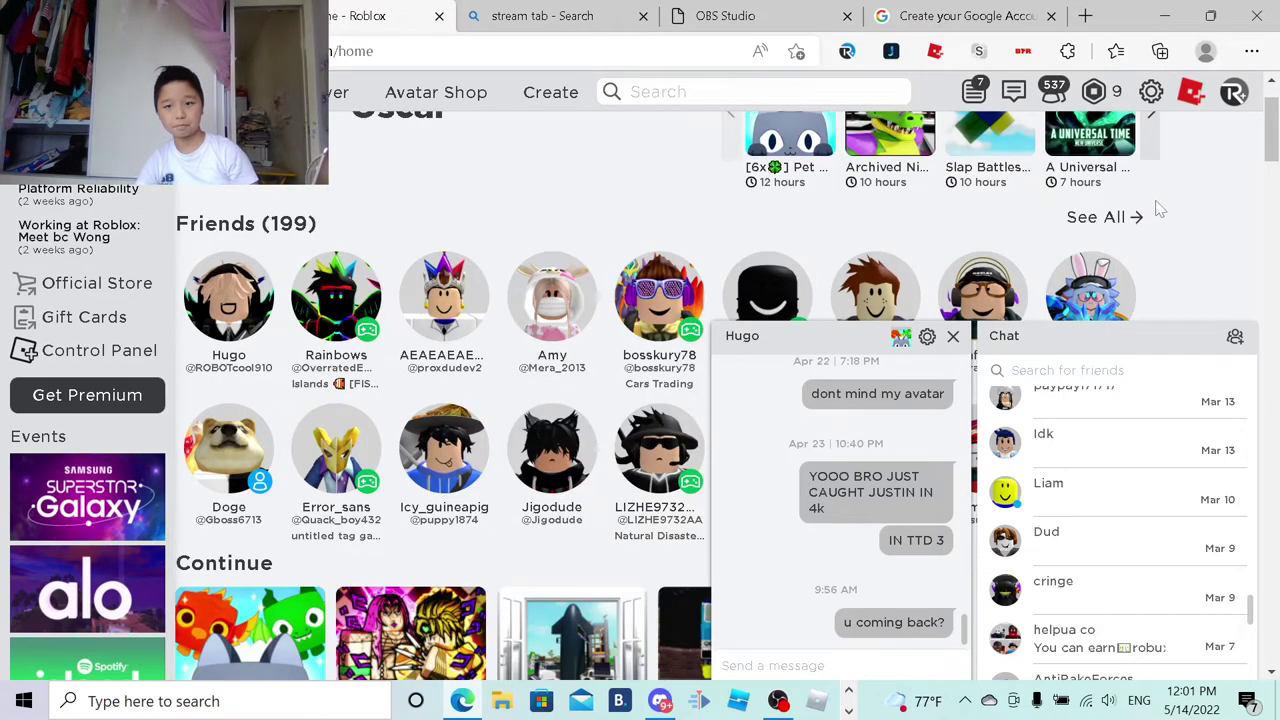
{"action": "scroll", "coordinate": [1160, 210], "scroll_direction": "down", "scroll_amount": 1}
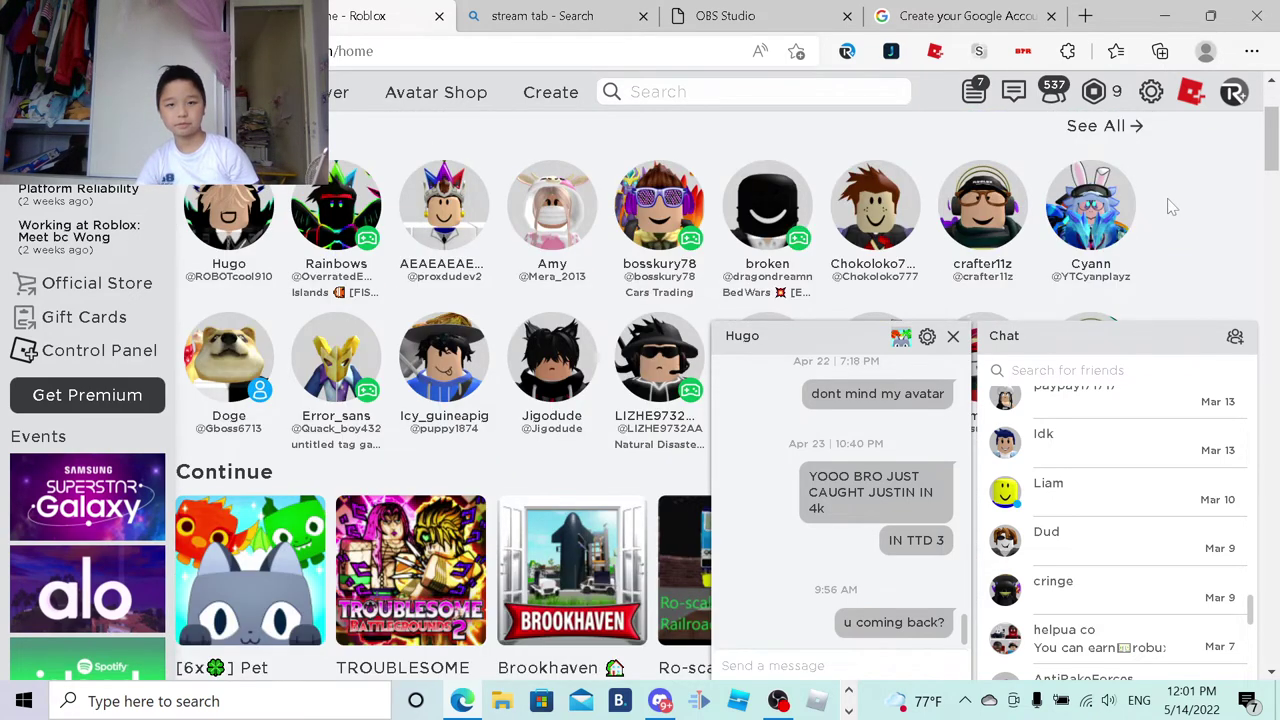
{"action": "scroll", "coordinate": [1172, 207], "scroll_direction": "up", "scroll_amount": 2}
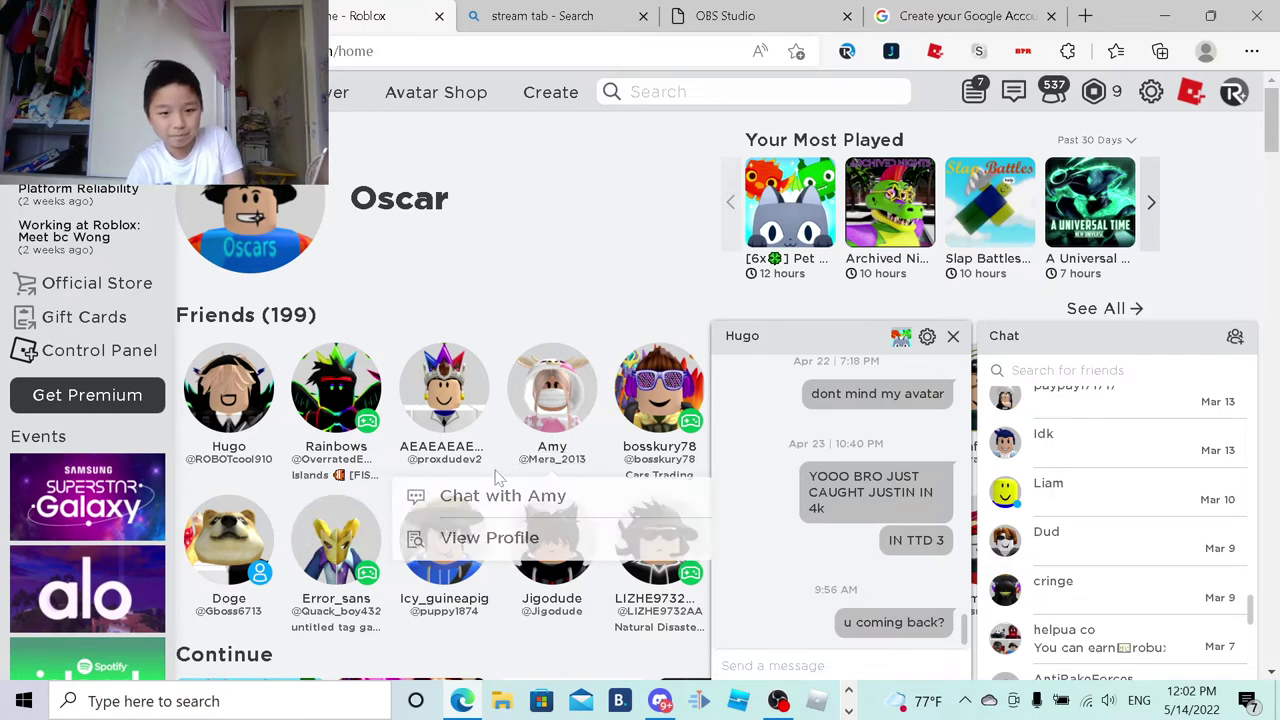
{"action": "scroll", "coordinate": [460, 484], "scroll_direction": "down", "scroll_amount": 1}
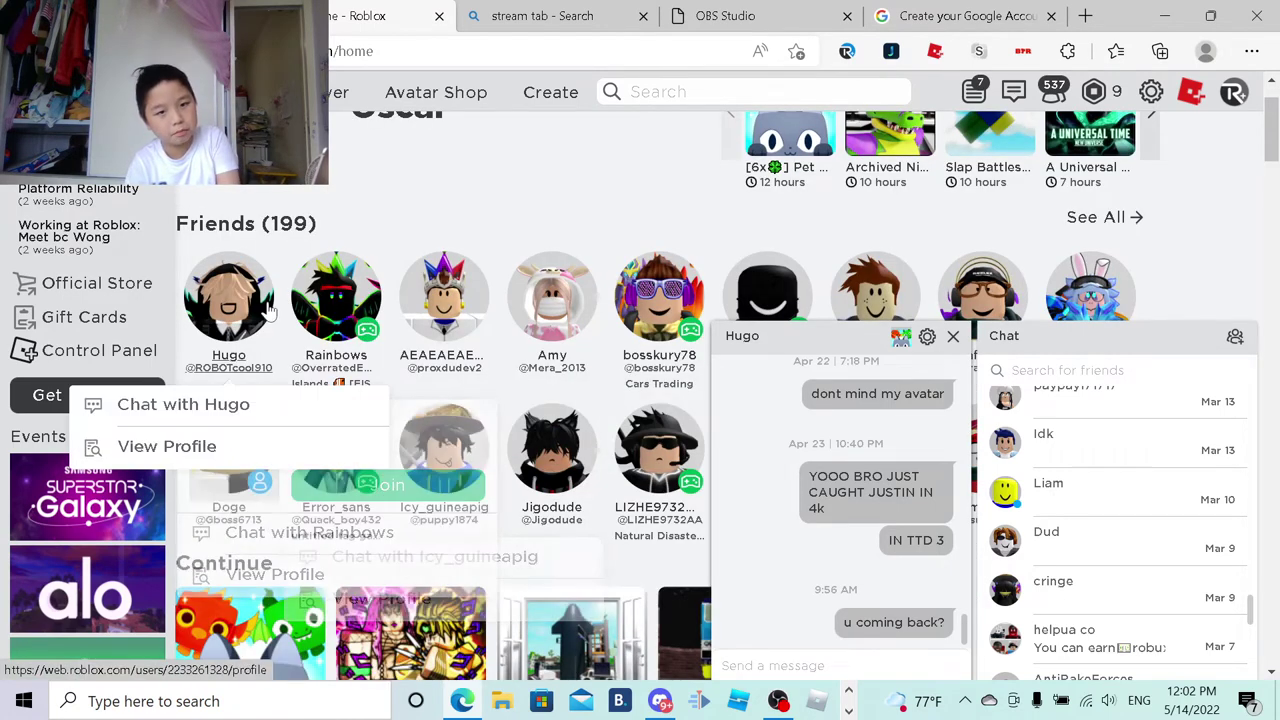
{"action": "scroll", "coordinate": [580, 275], "scroll_direction": "down", "scroll_amount": 1}
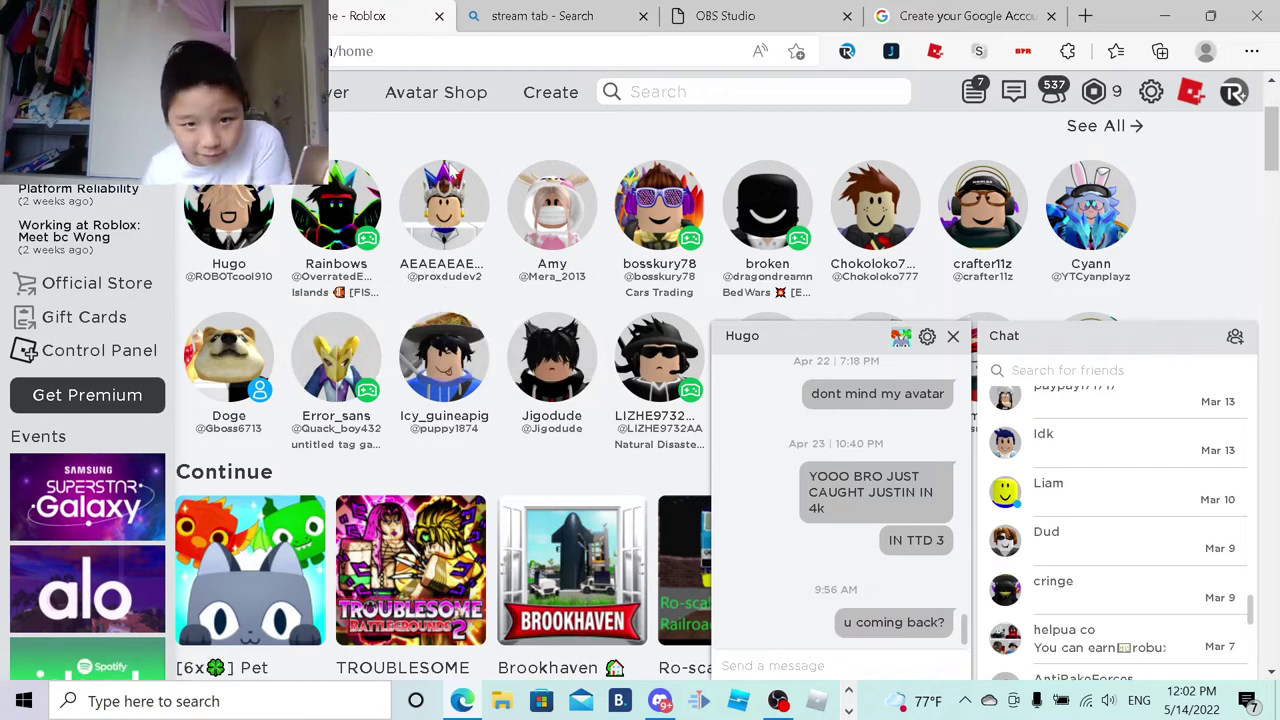
{"action": "scroll", "coordinate": [667, 443], "scroll_direction": "up", "scroll_amount": 2}
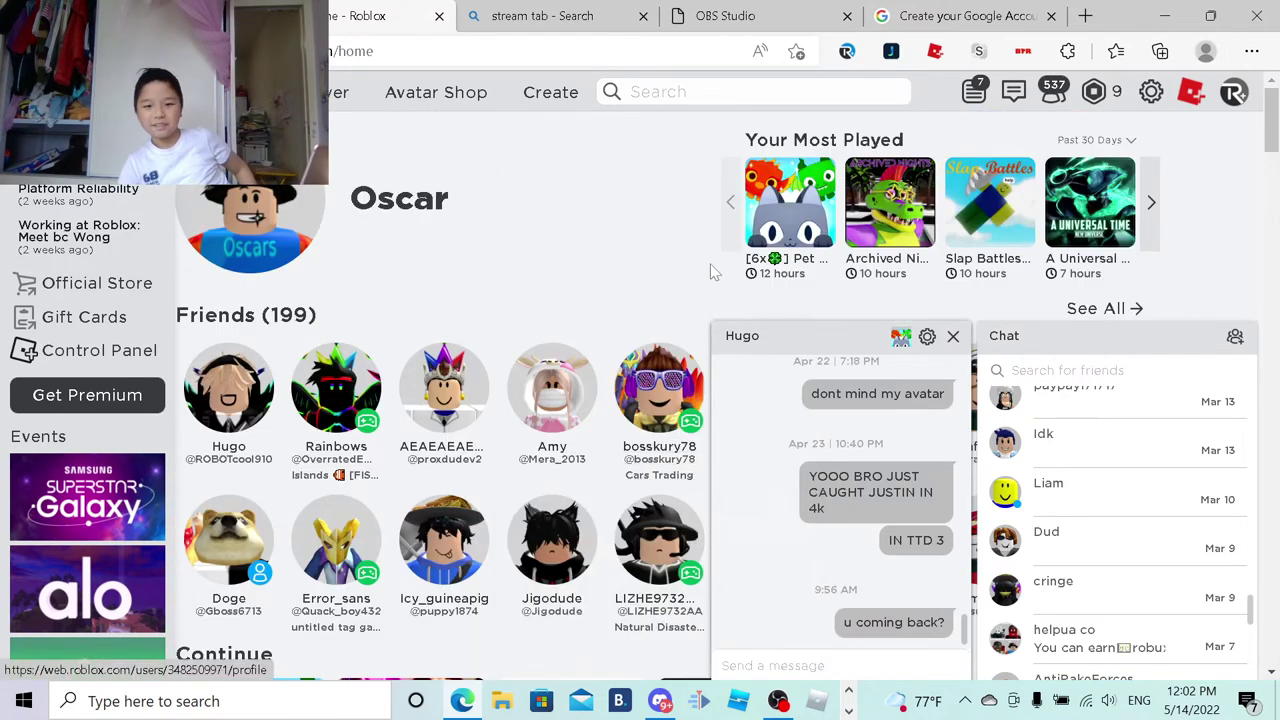
{"action": "scroll", "coordinate": [700, 268], "scroll_direction": "down", "scroll_amount": 2}
{"action": "scroll", "coordinate": [560, 360], "scroll_direction": "down", "scroll_amount": 1}
{"action": "scroll", "coordinate": [988, 232], "scroll_direction": "down", "scroll_amount": 1}
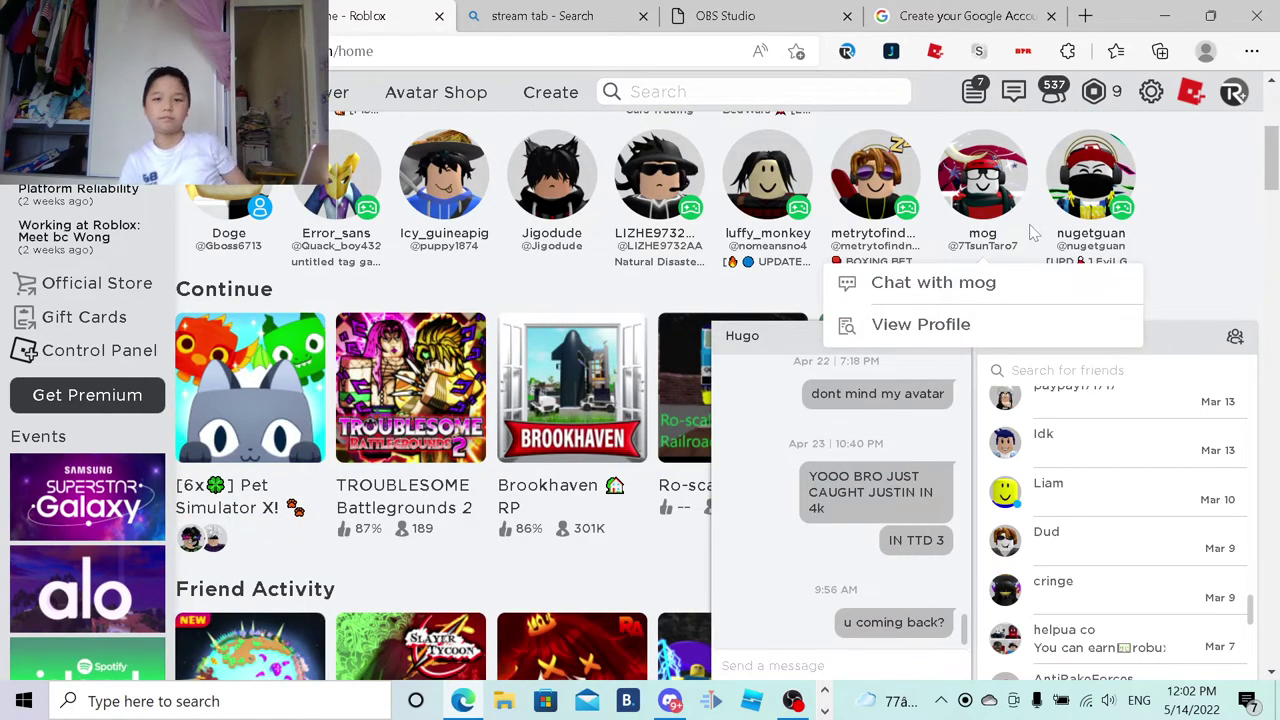
{"action": "scroll", "coordinate": [1000, 232], "scroll_direction": "up", "scroll_amount": 1}
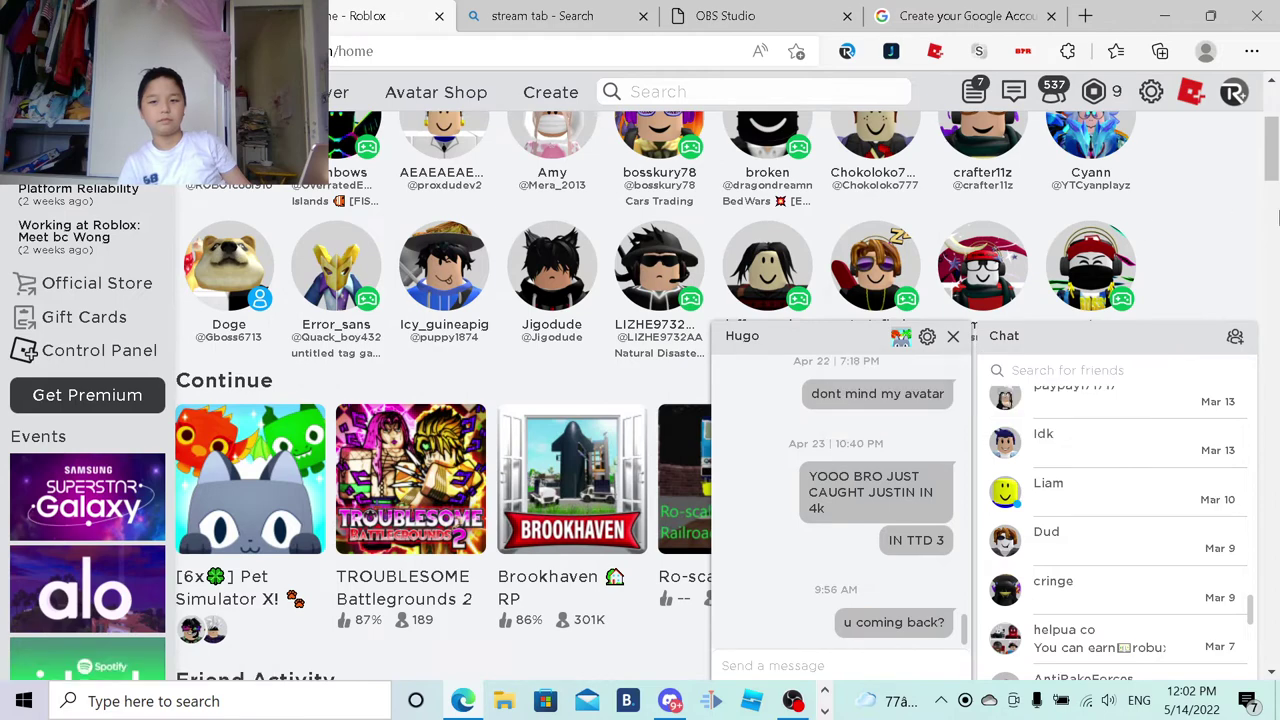
{"action": "scroll", "coordinate": [1160, 220], "scroll_direction": "up", "scroll_amount": 3}
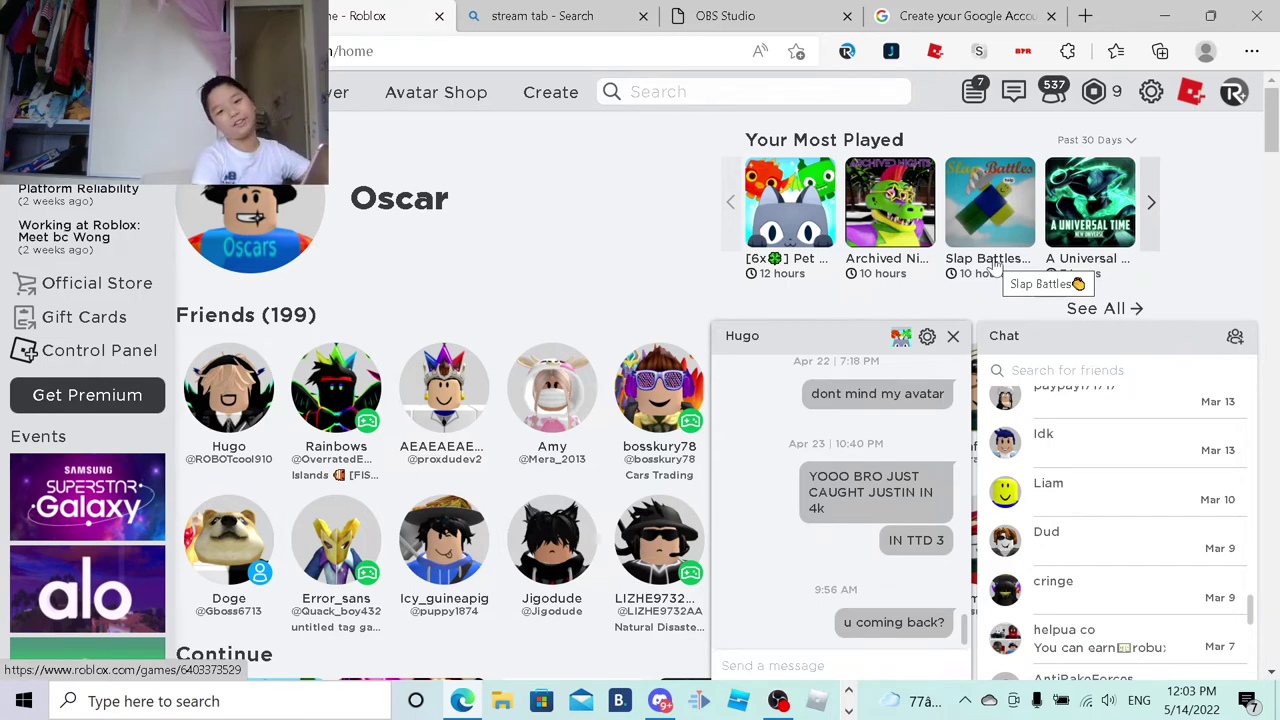
{"action": "scroll", "coordinate": [1007, 420], "scroll_direction": "down", "scroll_amount": 5}
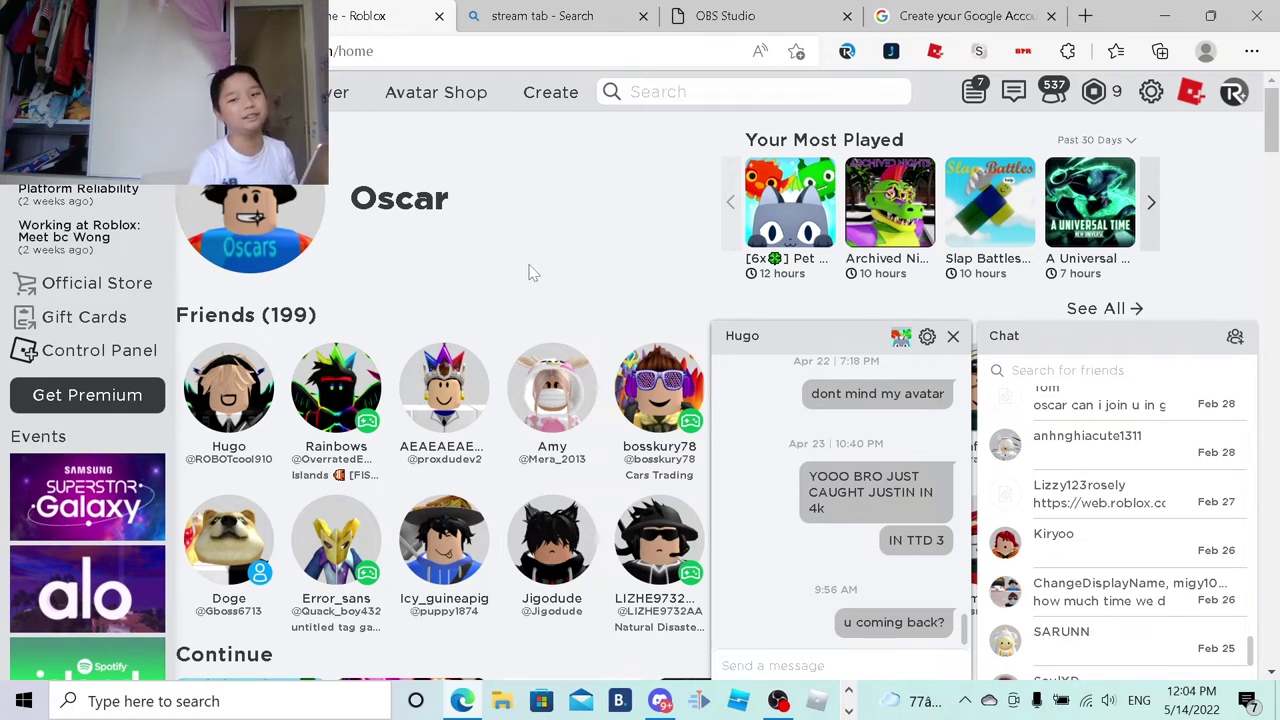
{"action": "scroll", "coordinate": [1109, 560], "scroll_direction": "down", "scroll_amount": 5}
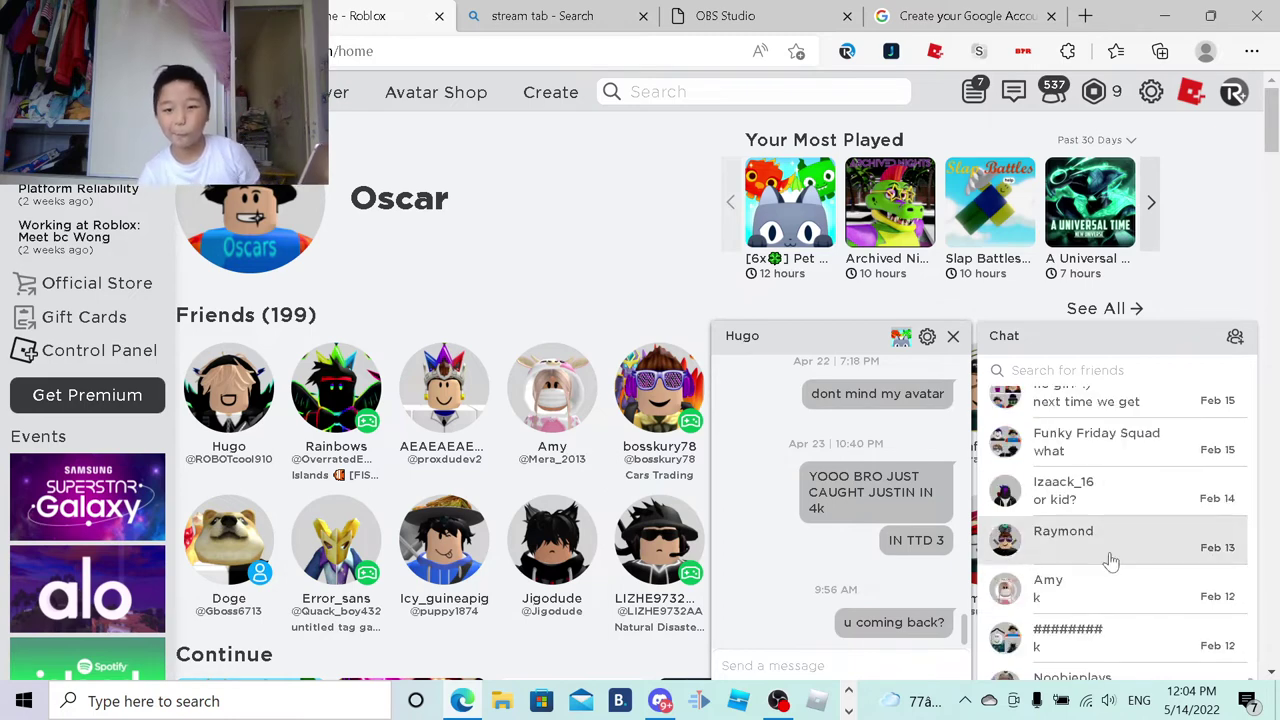
{"action": "scroll", "coordinate": [1140, 548], "scroll_direction": "down", "scroll_amount": 3}
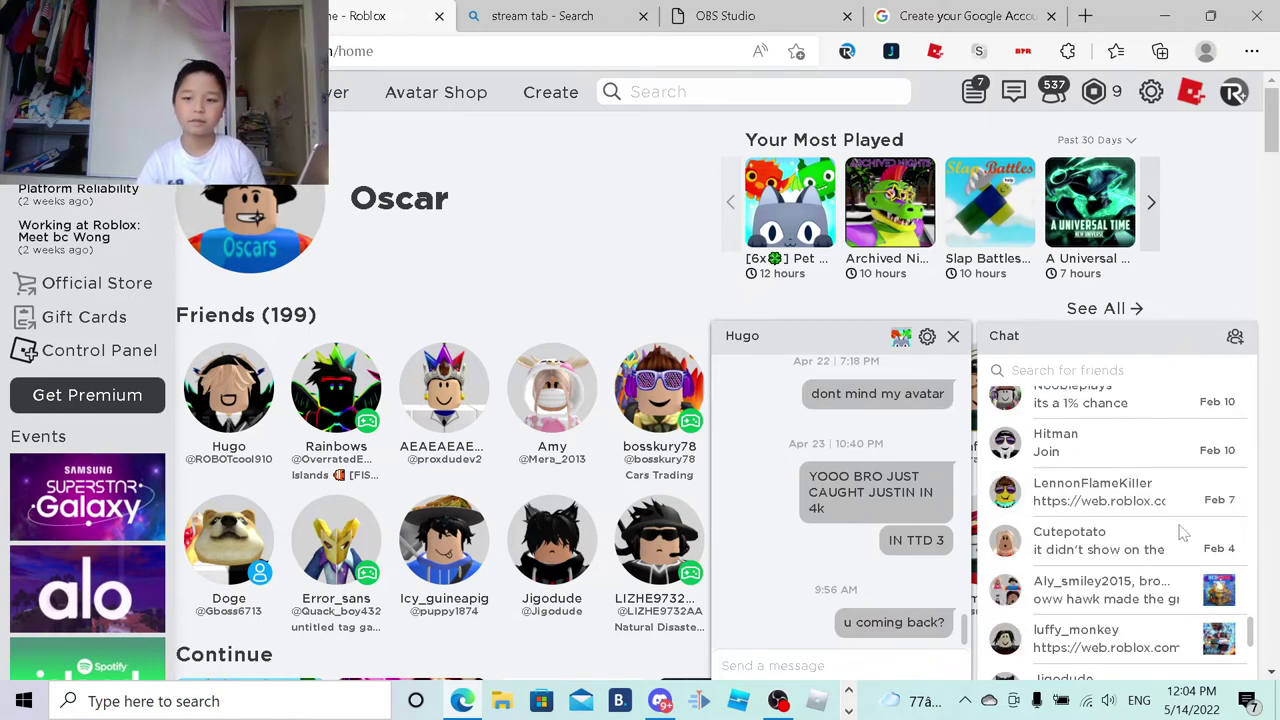
{"action": "scroll", "coordinate": [1140, 530], "scroll_direction": "down", "scroll_amount": 3}
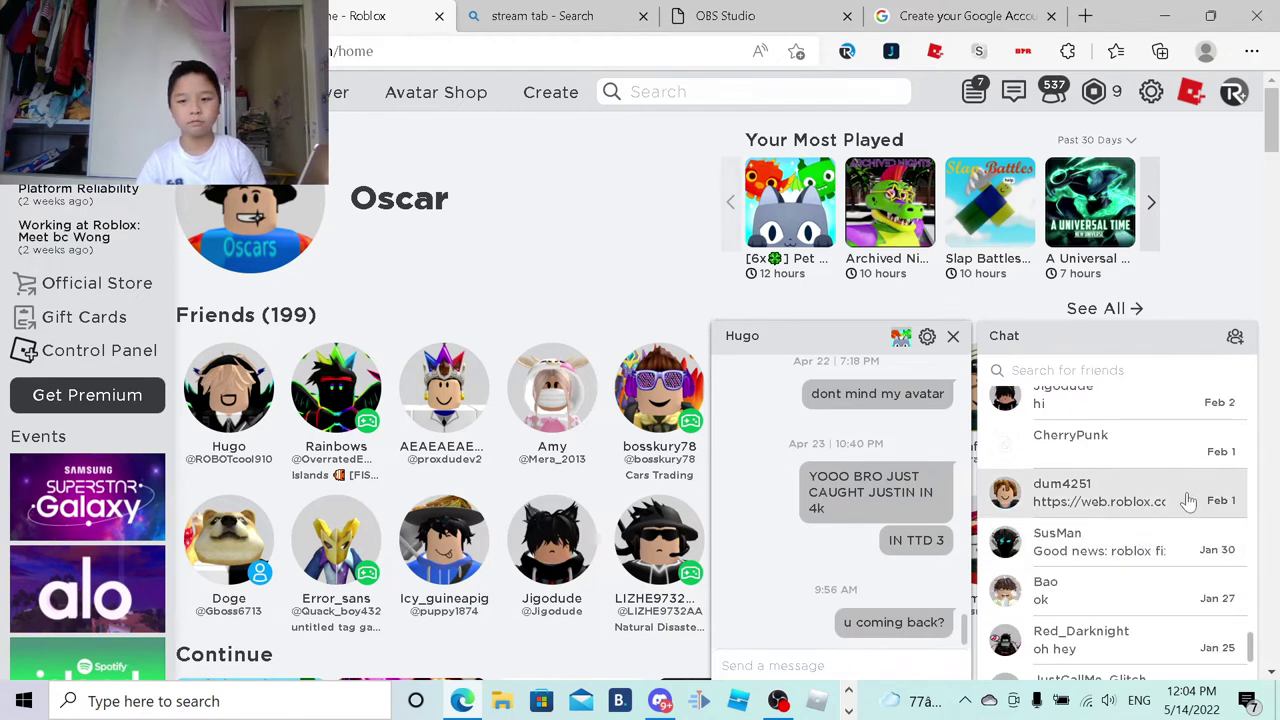
{"action": "scroll", "coordinate": [1188, 503], "scroll_direction": "down", "scroll_amount": 5}
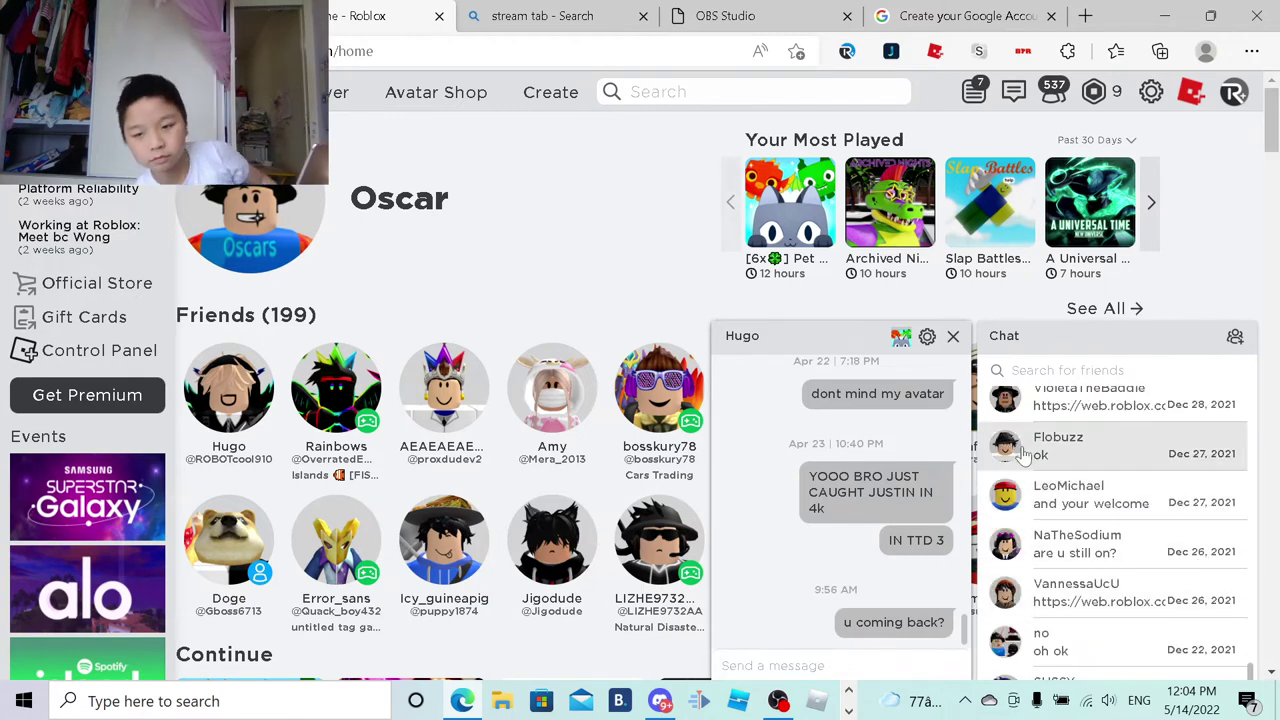
{"action": "scroll", "coordinate": [1093, 640], "scroll_direction": "down", "scroll_amount": 3}
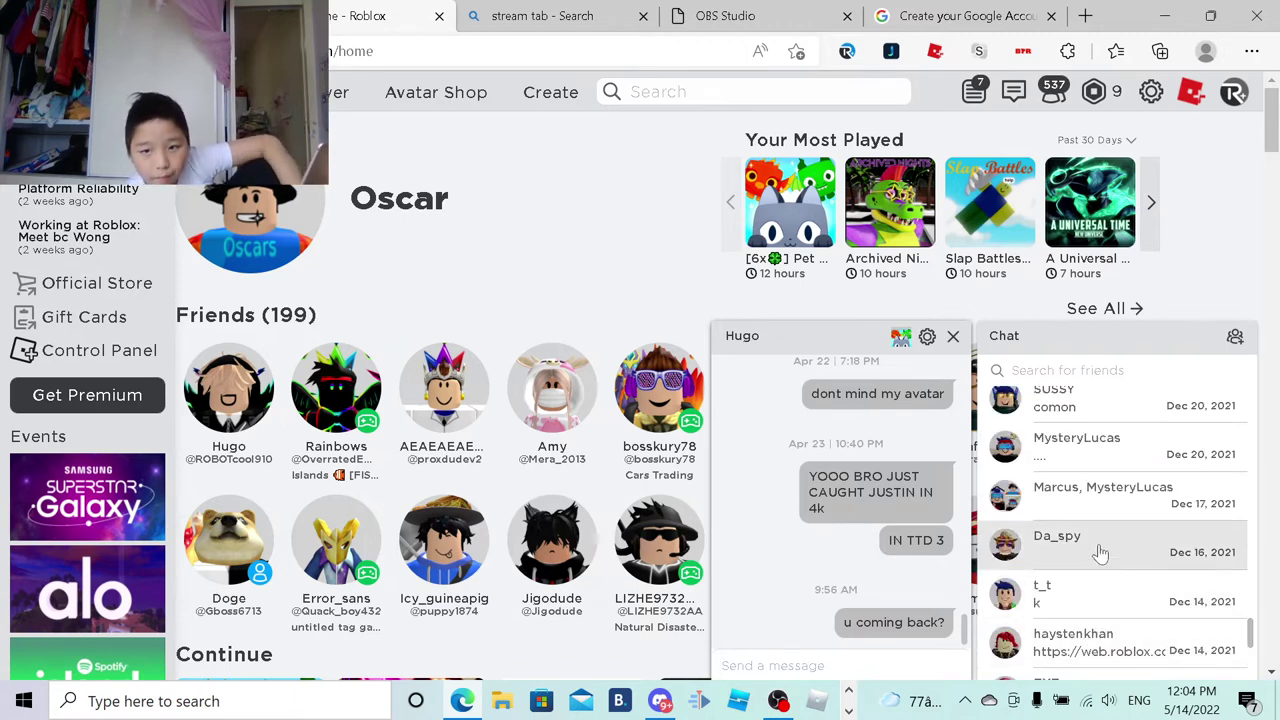
{"action": "scroll", "coordinate": [1100, 550], "scroll_direction": "down", "scroll_amount": 5}
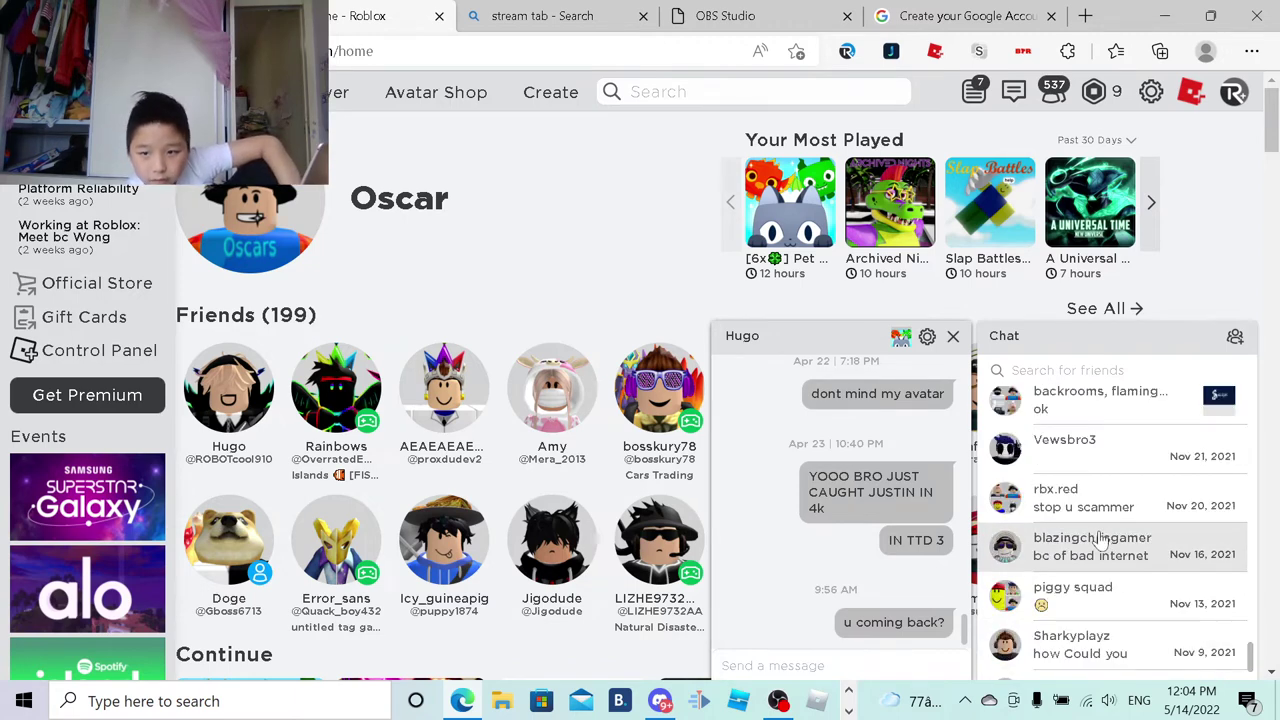
{"action": "scroll", "coordinate": [1100, 545], "scroll_direction": "down", "scroll_amount": 3}
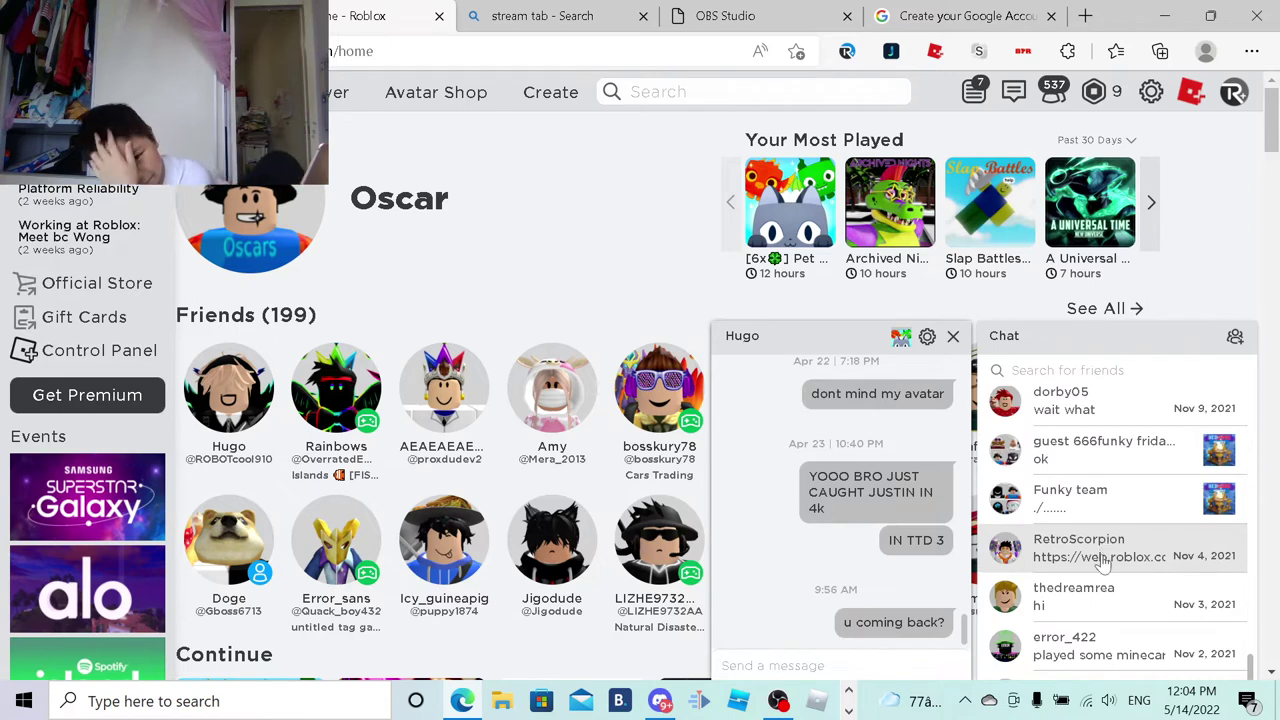
{"action": "scroll", "coordinate": [1103, 563], "scroll_direction": "down", "scroll_amount": 5}
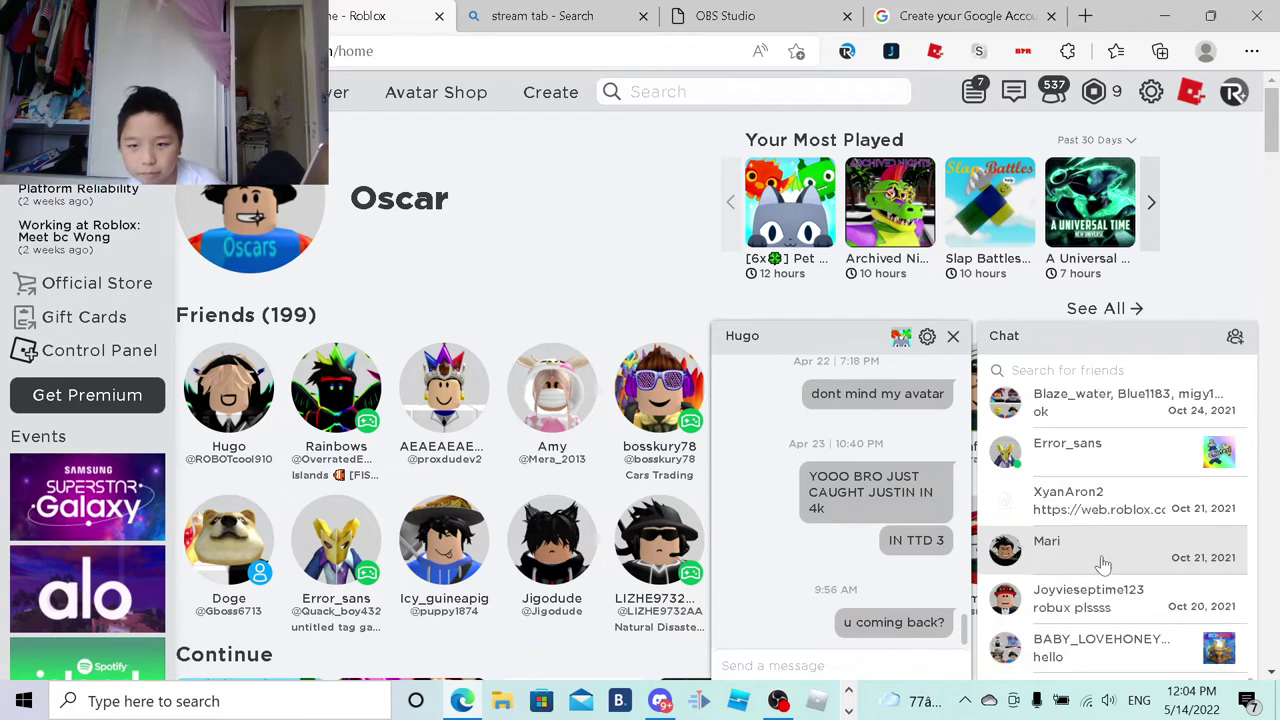
{"action": "scroll", "coordinate": [1095, 563], "scroll_direction": "down", "scroll_amount": 5}
{"action": "scroll", "coordinate": [1085, 563], "scroll_direction": "down", "scroll_amount": 10}
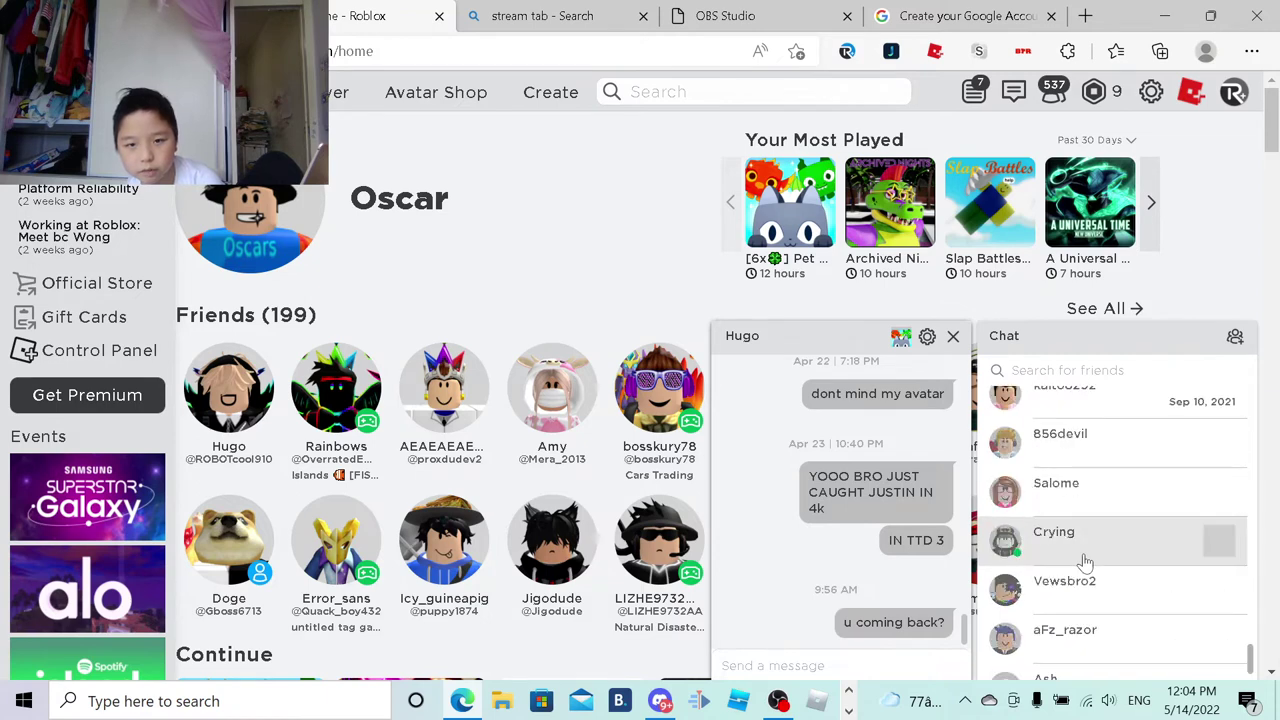
{"action": "scroll", "coordinate": [1083, 564], "scroll_direction": "down", "scroll_amount": 3}
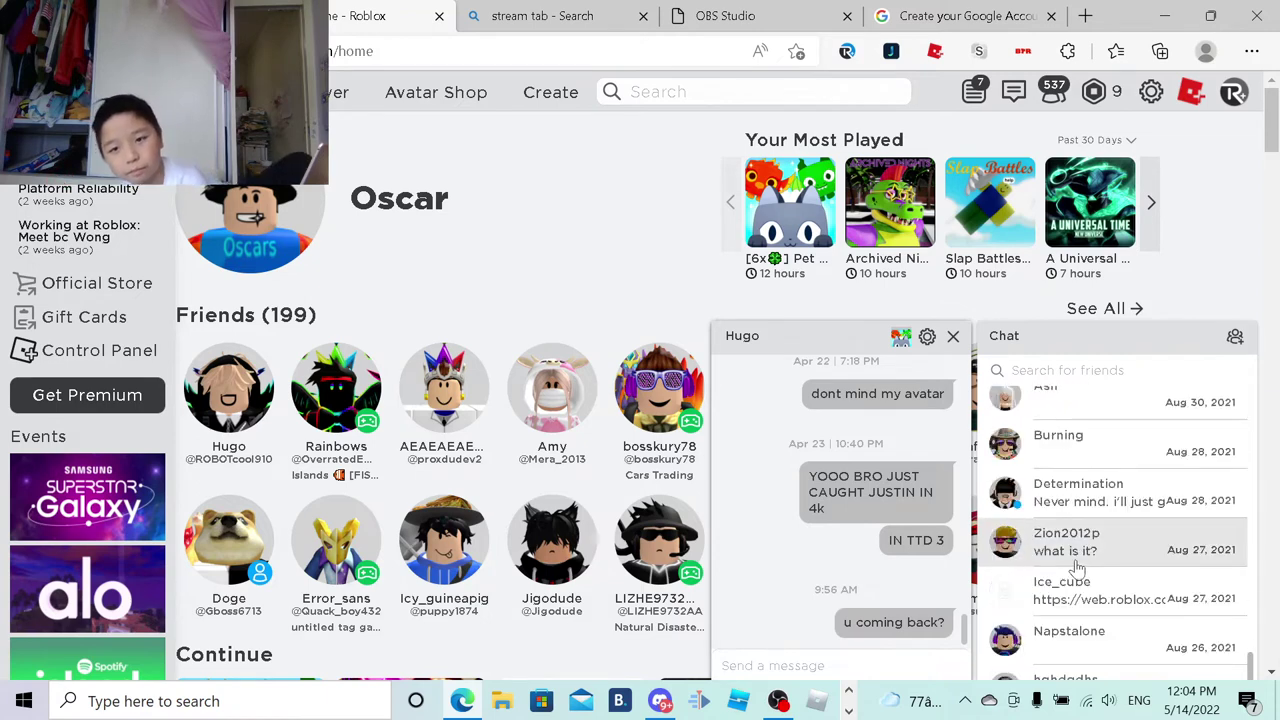
{"action": "scroll", "coordinate": [1078, 567], "scroll_direction": "down", "scroll_amount": 10}
{"action": "scroll", "coordinate": [1080, 567], "scroll_direction": "down", "scroll_amount": 5}
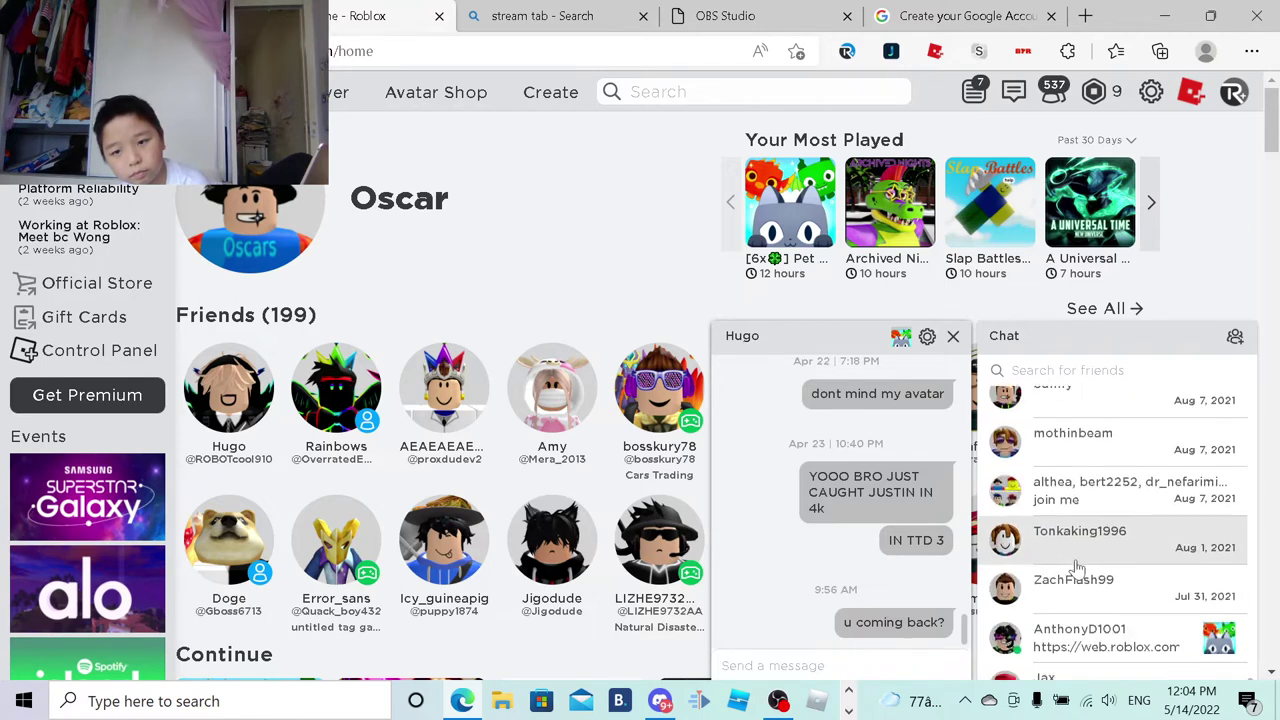
{"action": "scroll", "coordinate": [1140, 605], "scroll_direction": "down", "scroll_amount": 5}
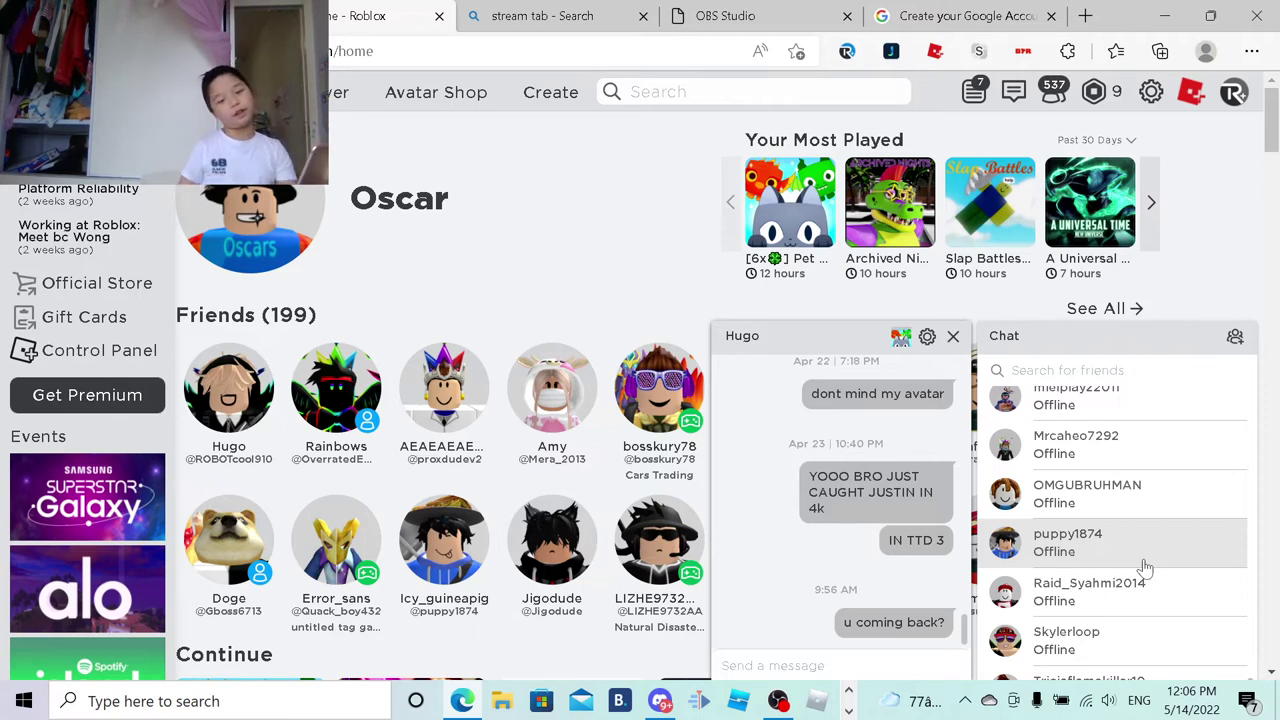
{"action": "scroll", "coordinate": [117, 340], "scroll_direction": "up", "scroll_amount": 3}
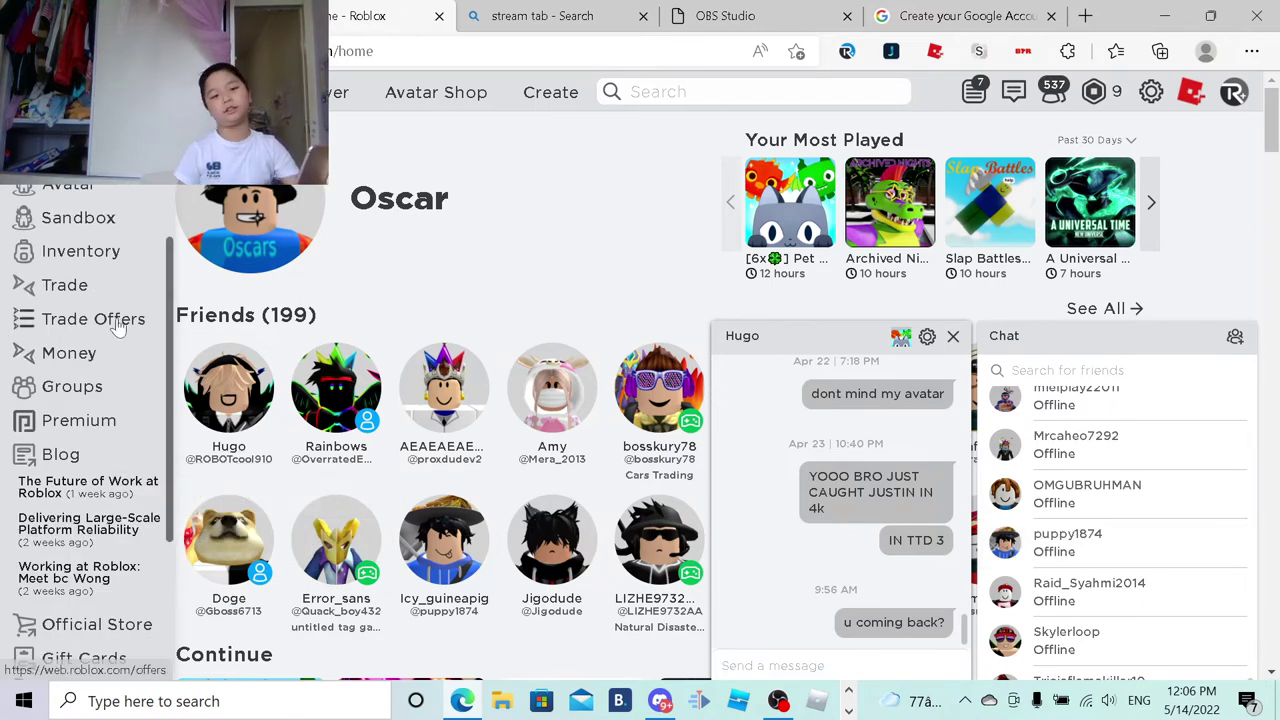
{"action": "scroll", "coordinate": [117, 340], "scroll_direction": "up", "scroll_amount": 2}
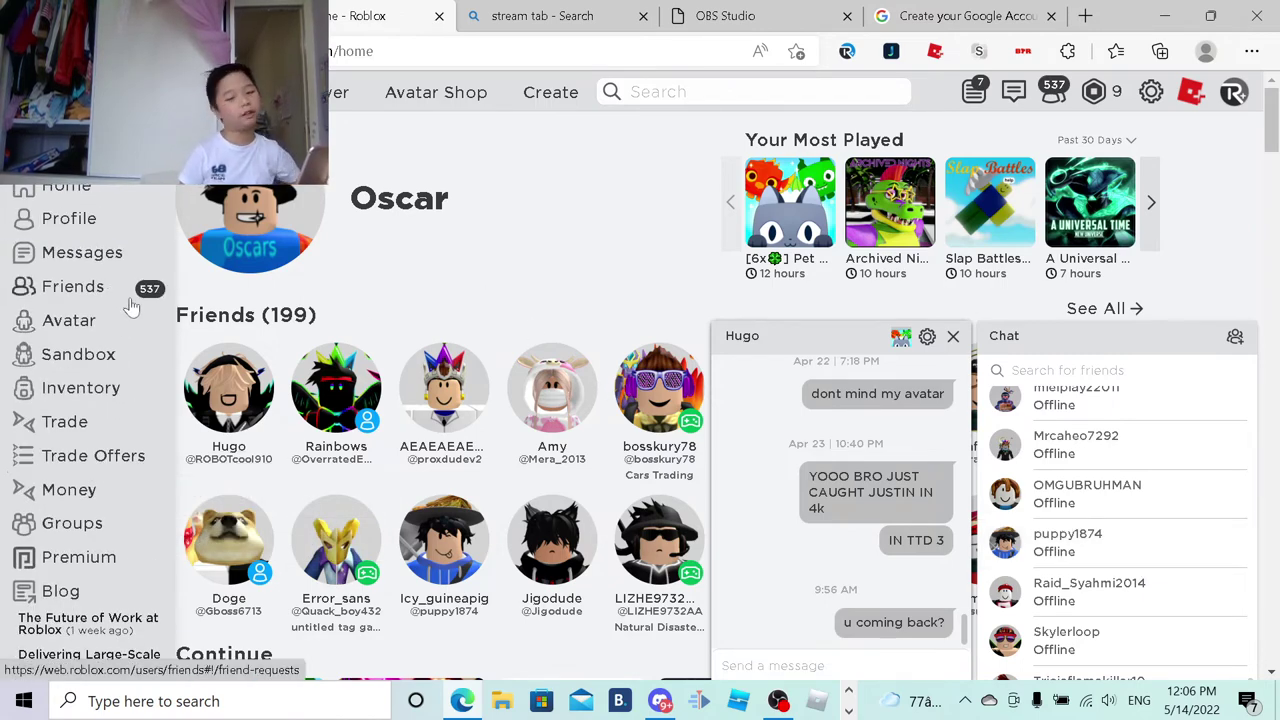
{"action": "scroll", "coordinate": [677, 214], "scroll_direction": "down", "scroll_amount": 5}
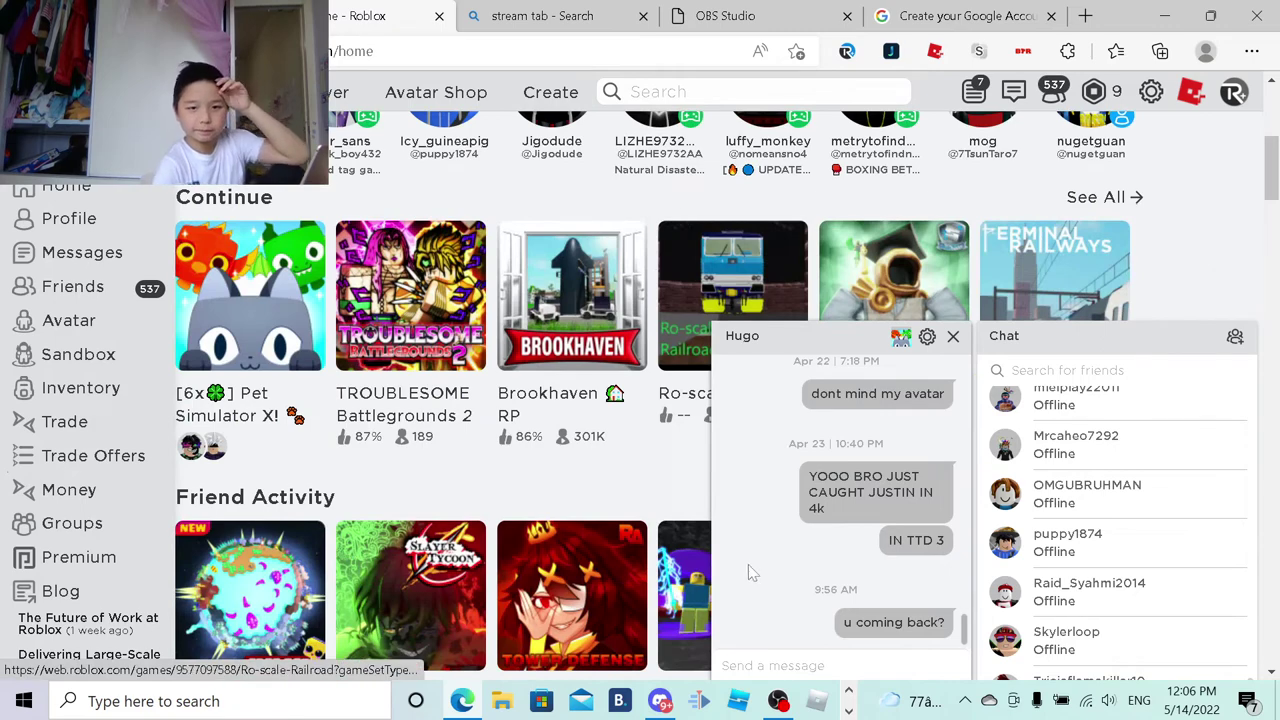
{"action": "scroll", "coordinate": [640, 480], "scroll_direction": "down", "scroll_amount": 1}
{"action": "scroll", "coordinate": [640, 480], "scroll_direction": "down", "scroll_amount": 1}
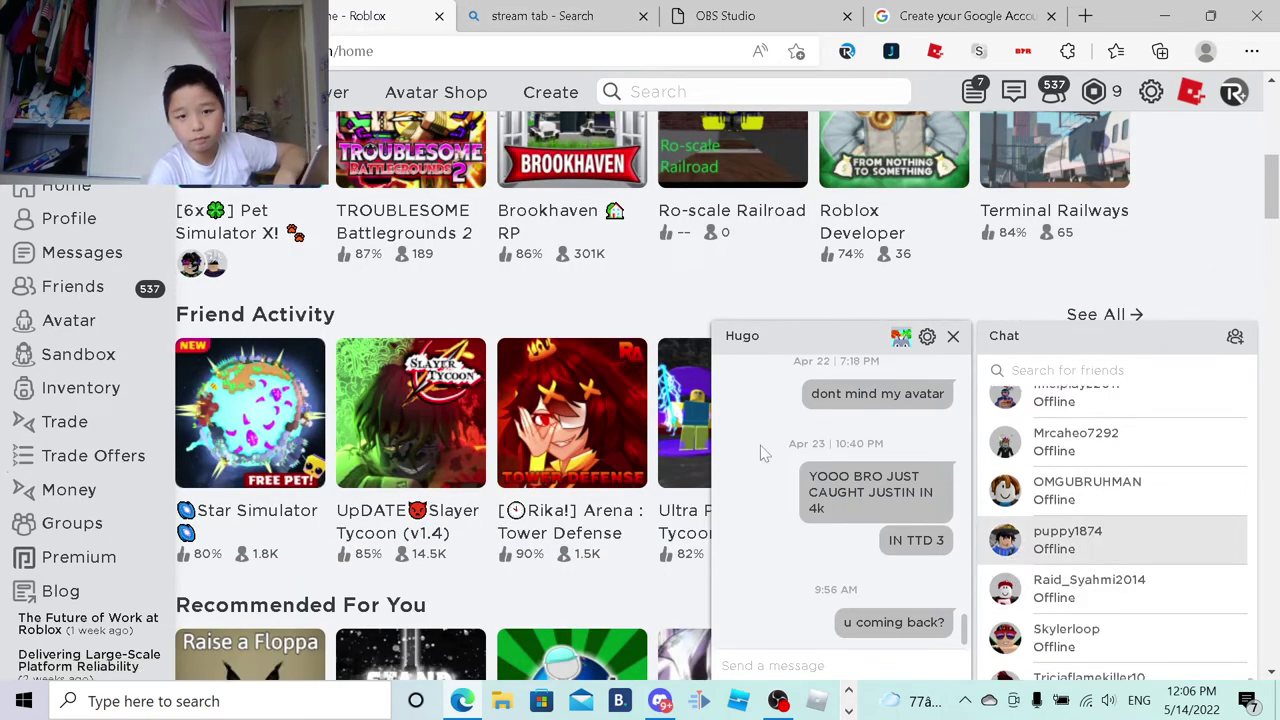
{"action": "scroll", "coordinate": [385, 455], "scroll_direction": "down", "scroll_amount": 7}
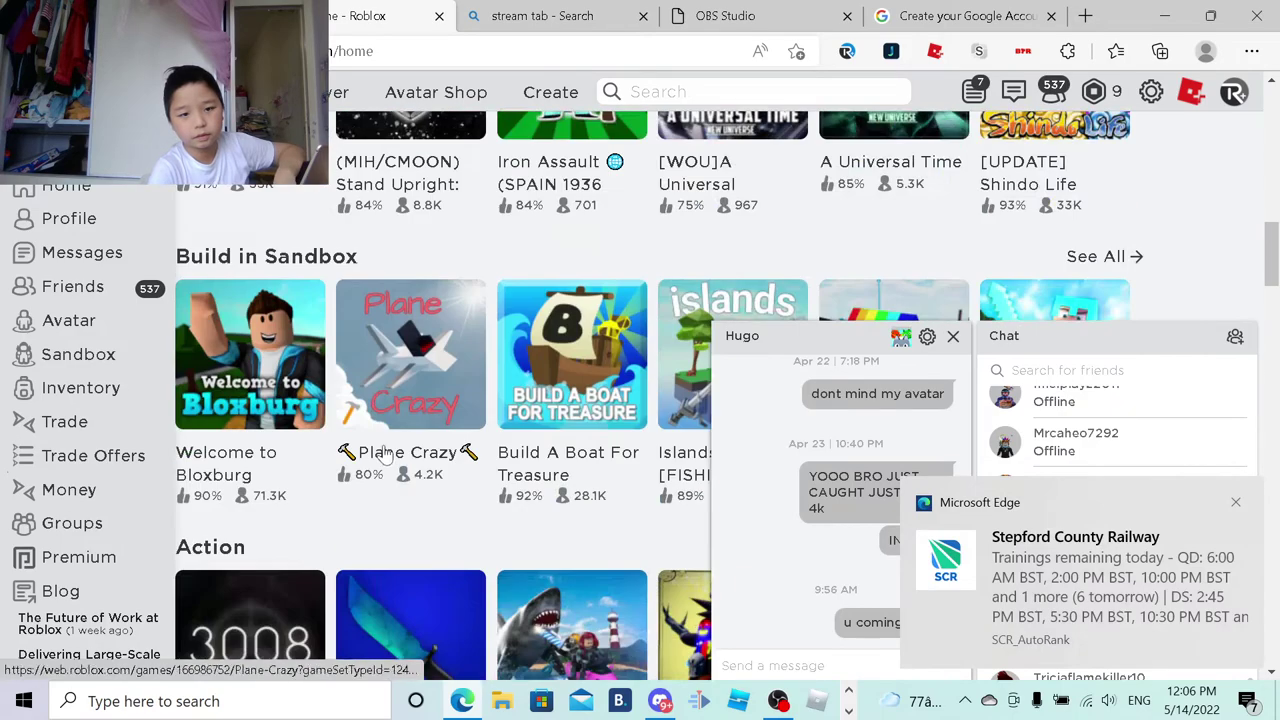
{"action": "scroll", "coordinate": [385, 455], "scroll_direction": "down", "scroll_amount": 17}
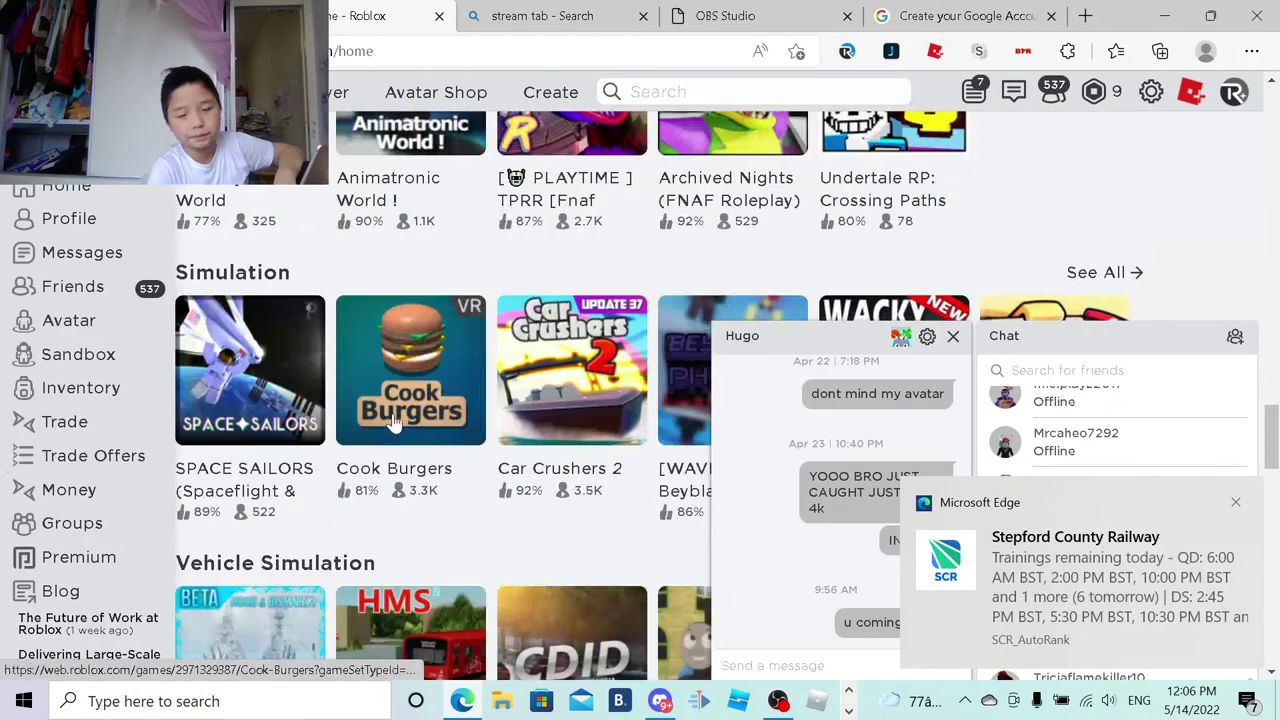
{"action": "scroll", "coordinate": [395, 425], "scroll_direction": "down", "scroll_amount": 5}
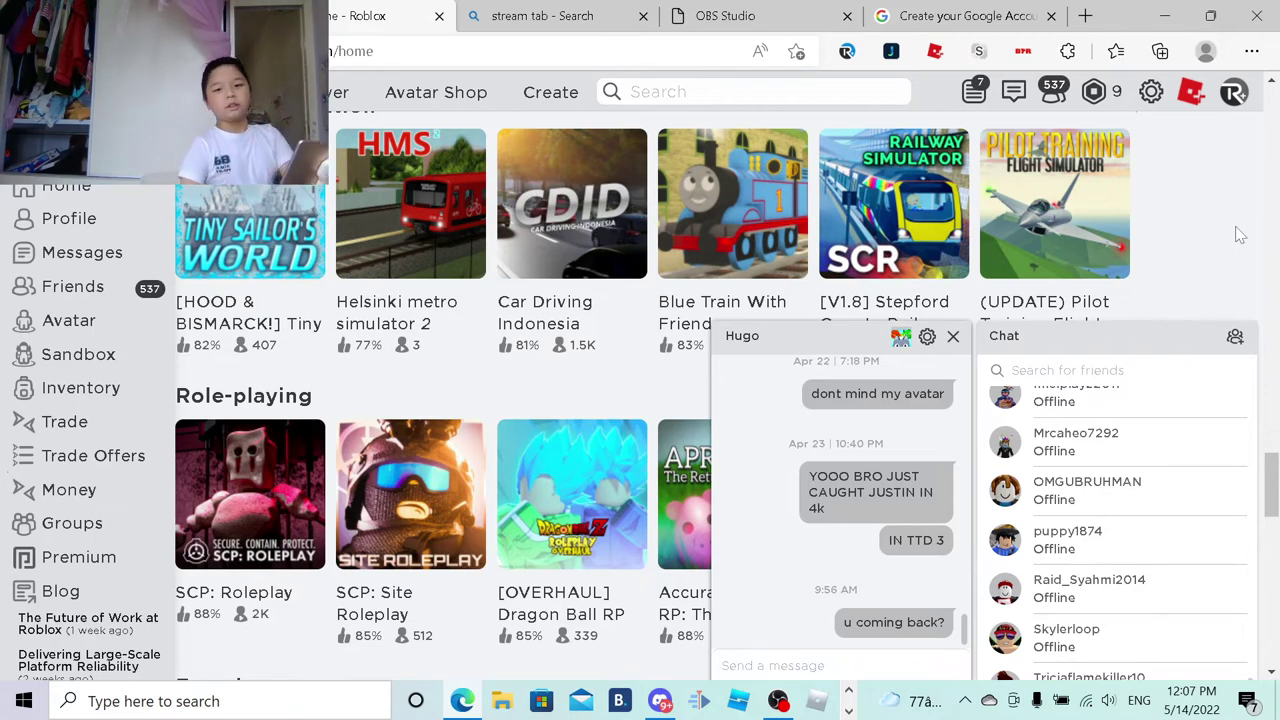
{"action": "scroll", "coordinate": [1237, 230], "scroll_direction": "down", "scroll_amount": 8}
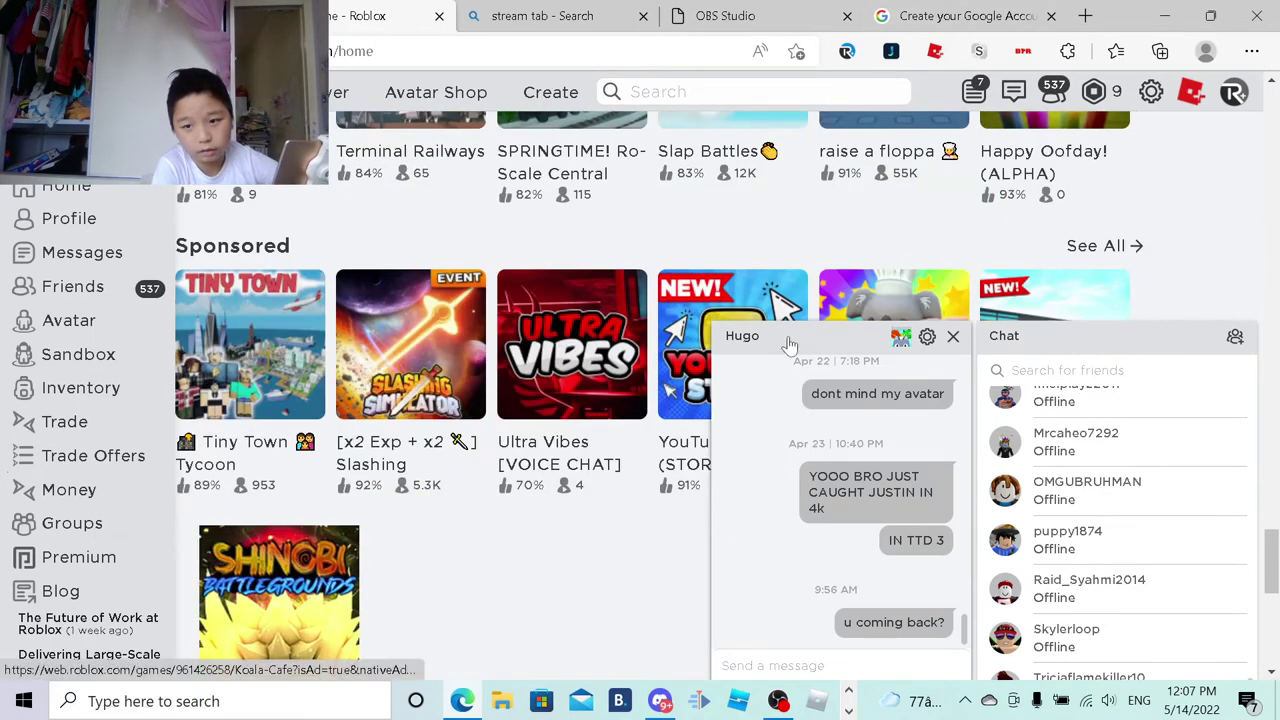
{"action": "scroll", "coordinate": [1166, 593], "scroll_direction": "down", "scroll_amount": 5}
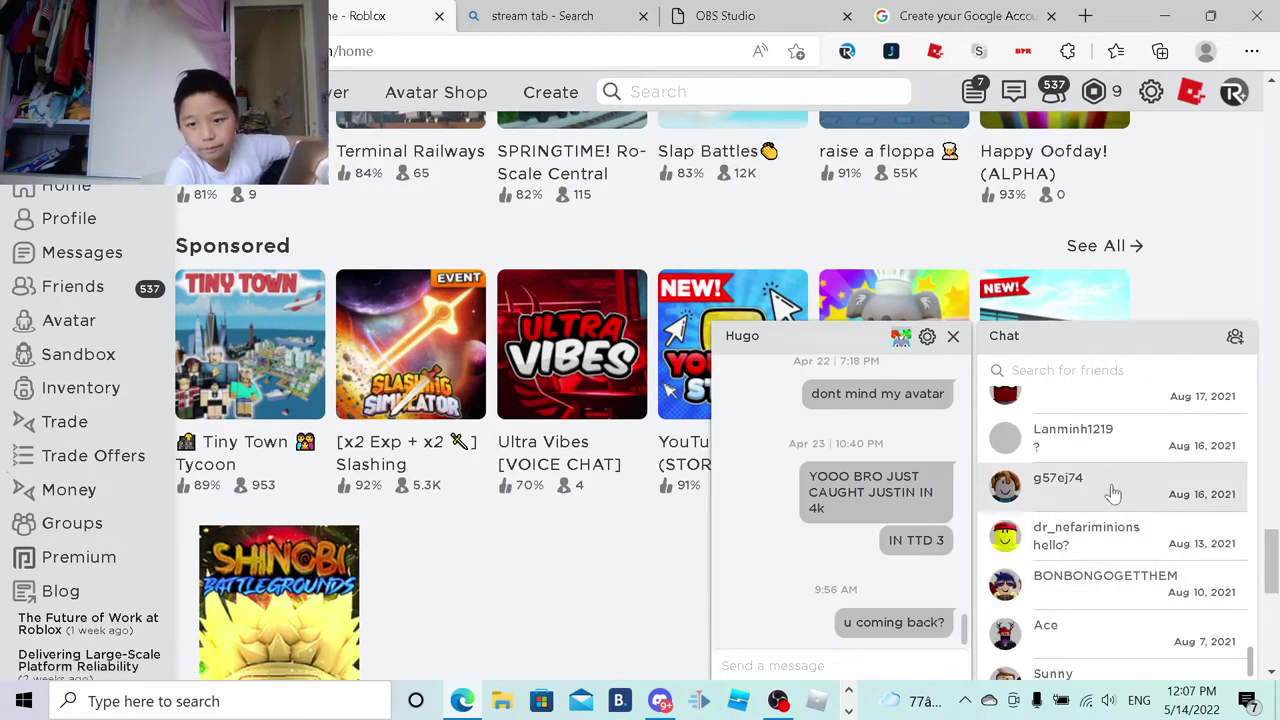
{"action": "scroll", "coordinate": [270, 520], "scroll_direction": "up", "scroll_amount": 4}
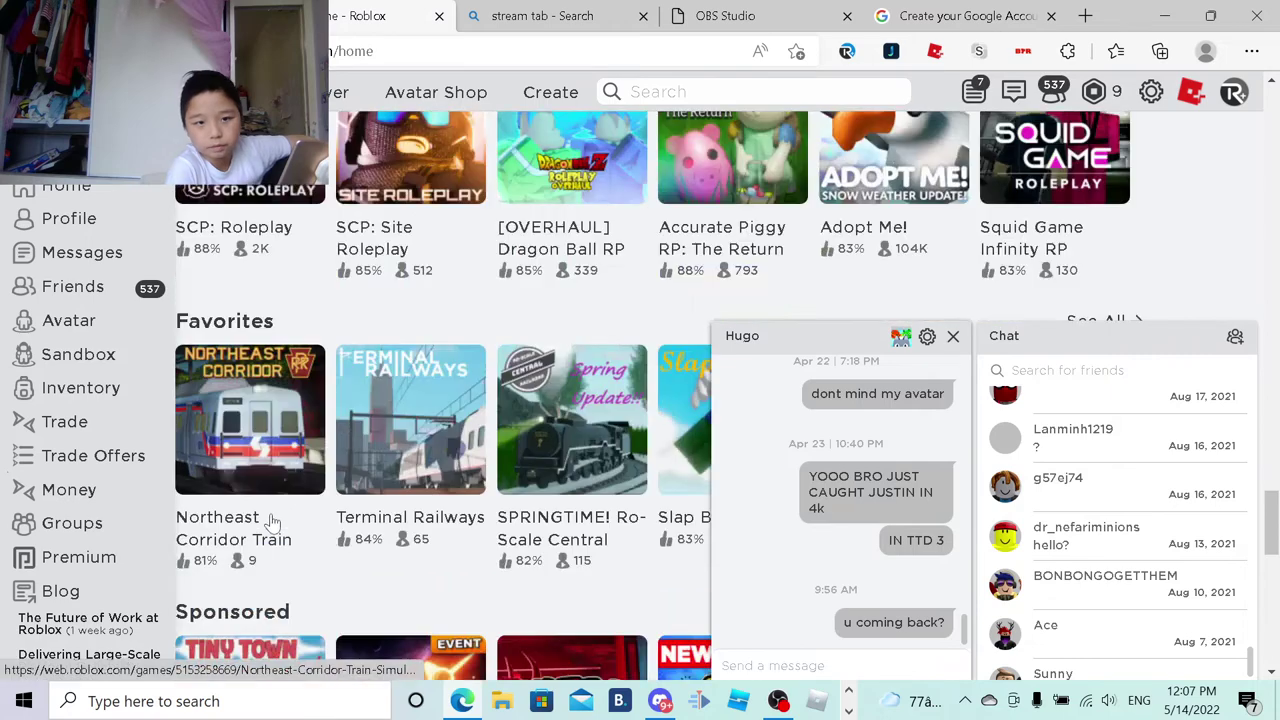
Step: Pause and resume the OBS recording, then minimize OBS to reveal the browser
{"action": "left_click", "coordinate": [778, 700]}
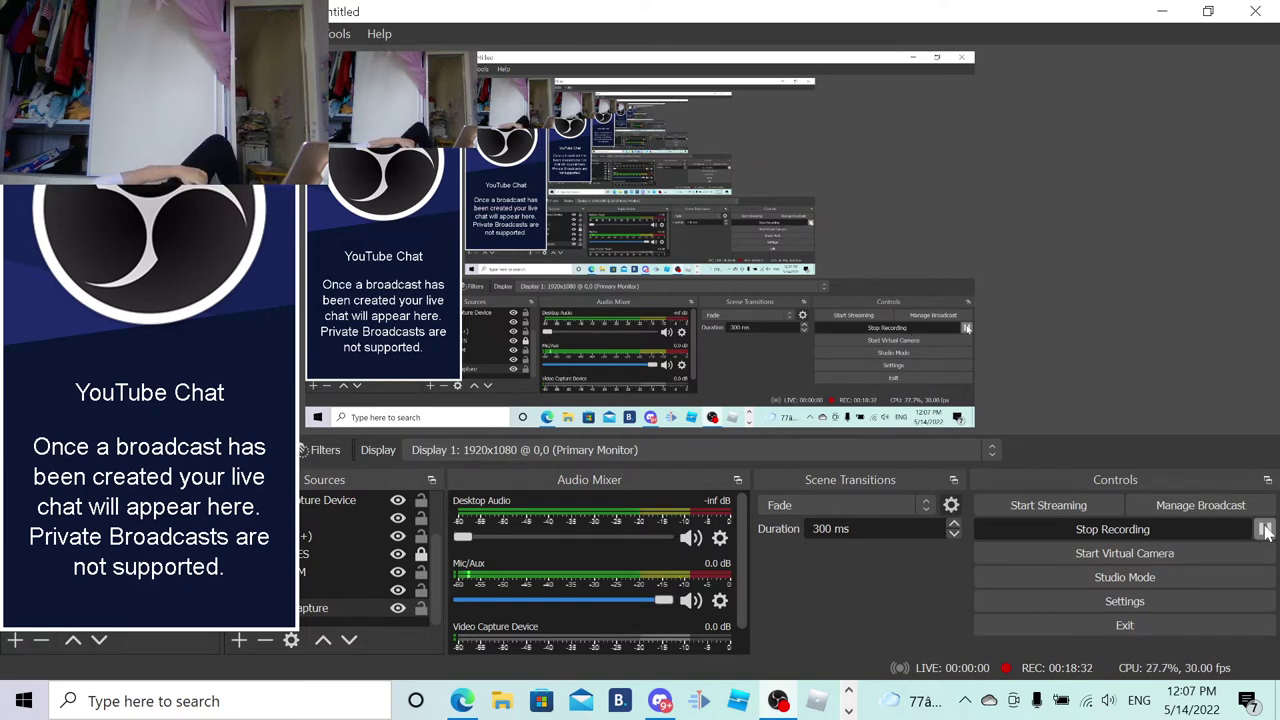
{"action": "left_click", "coordinate": [1264, 529]}
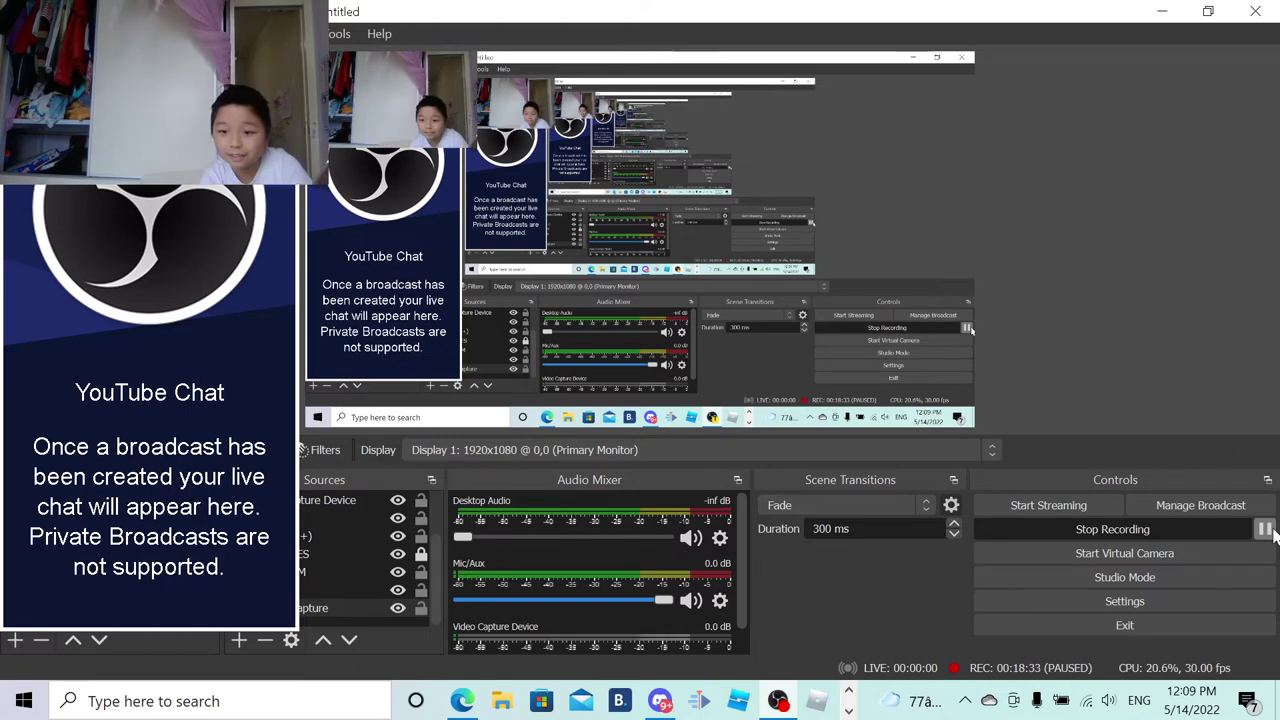
{"action": "left_click", "coordinate": [1264, 529]}
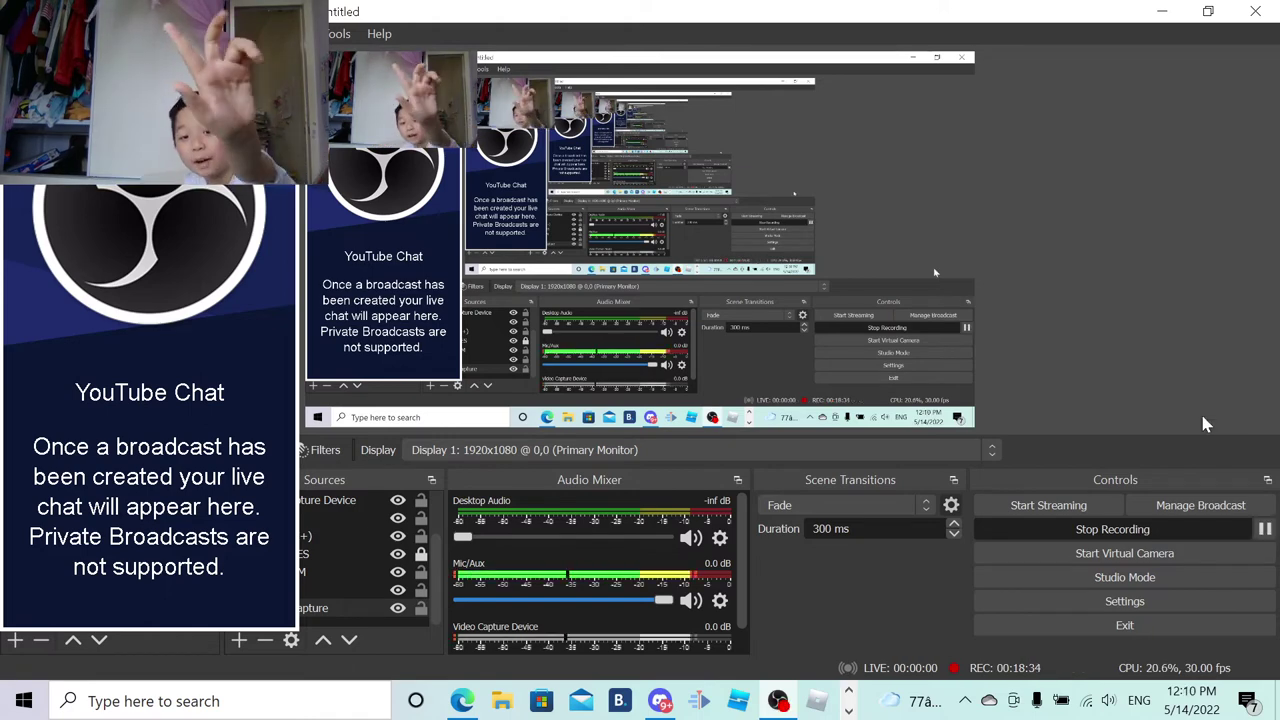
{"action": "right_click", "coordinate": [1203, 418]}
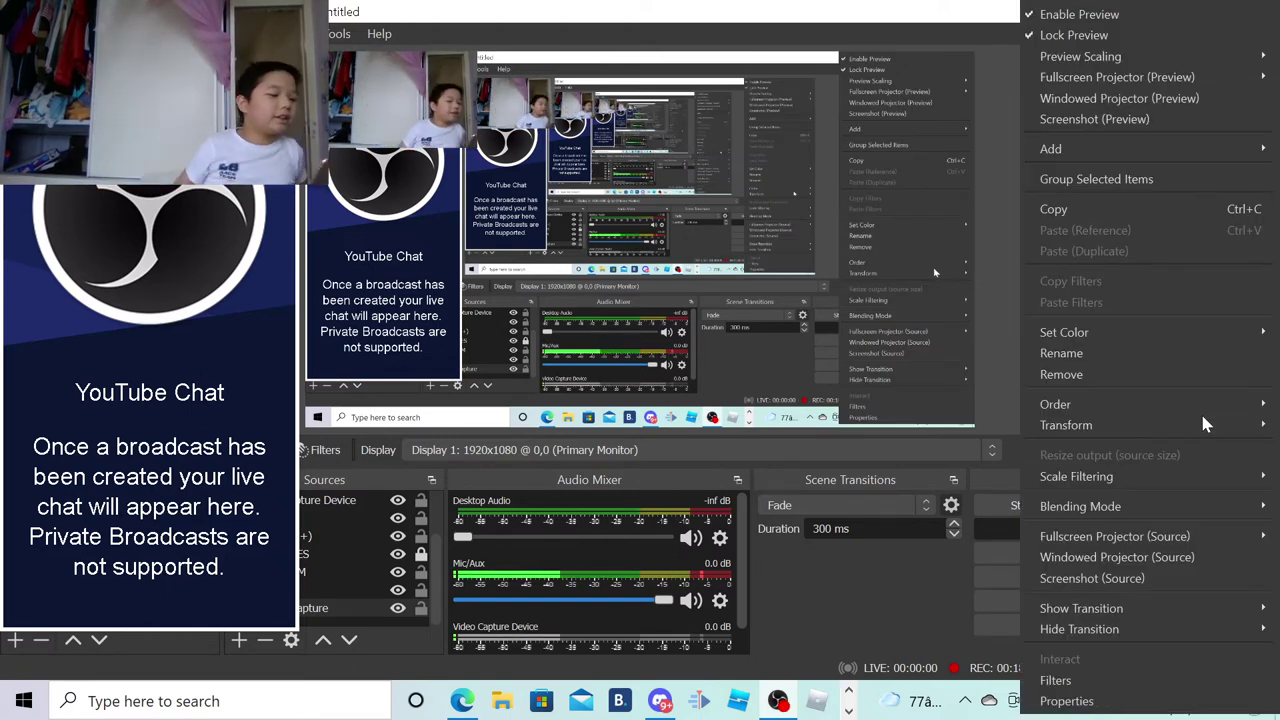
{"action": "left_click", "coordinate": [995, 356]}
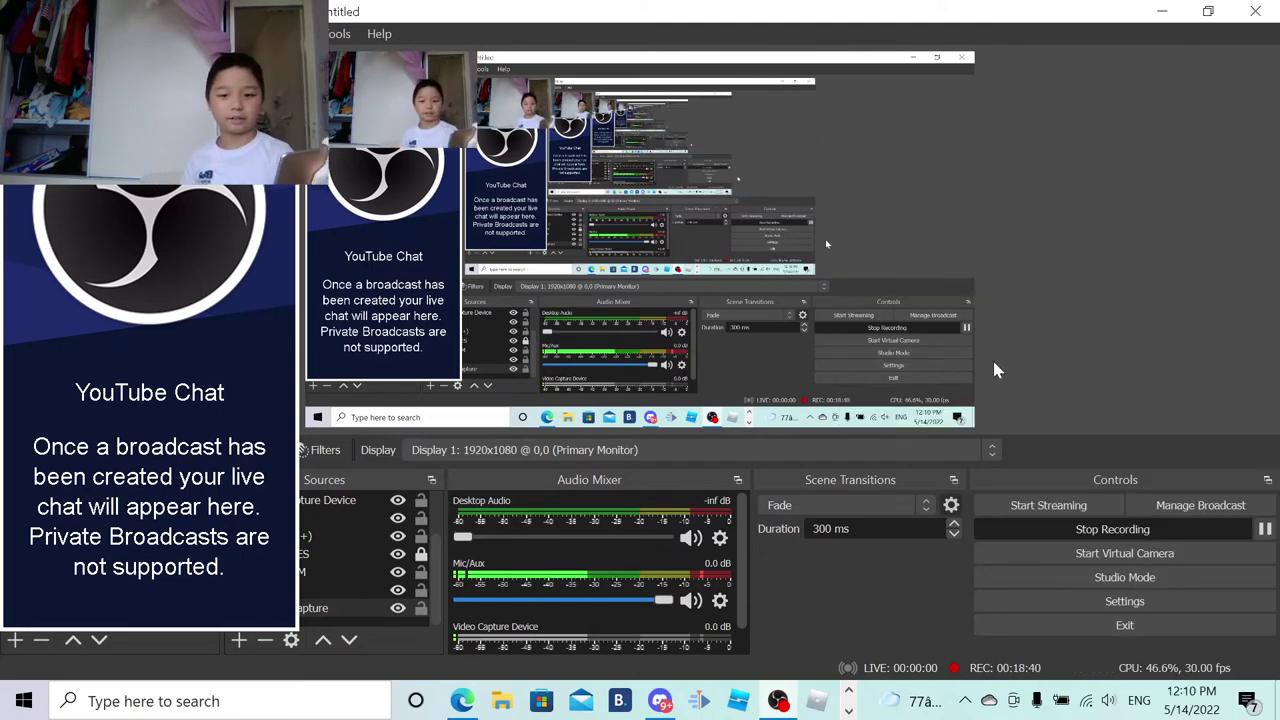
{"action": "left_click", "coordinate": [1168, 10]}
Step: On the Create your Google Account form, enter a trial first and last name in lowercase
{"action": "left_click", "coordinate": [775, 12]}
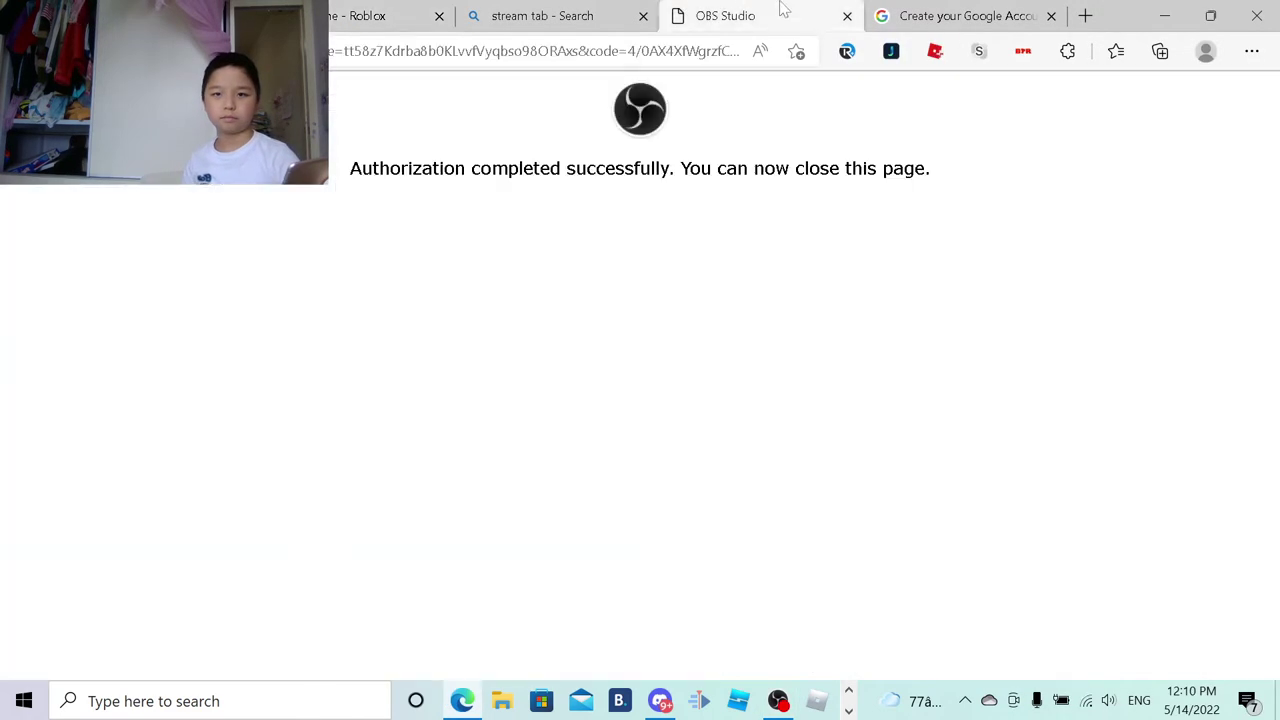
{"action": "left_click", "coordinate": [962, 16]}
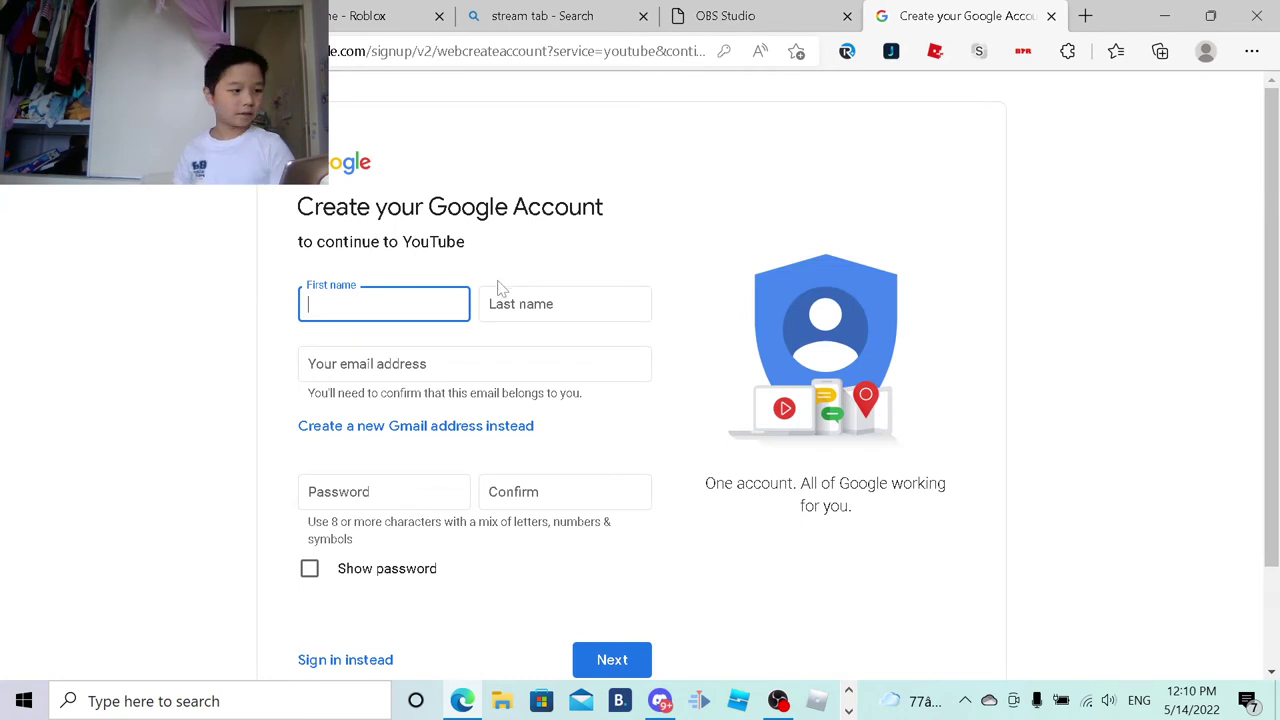
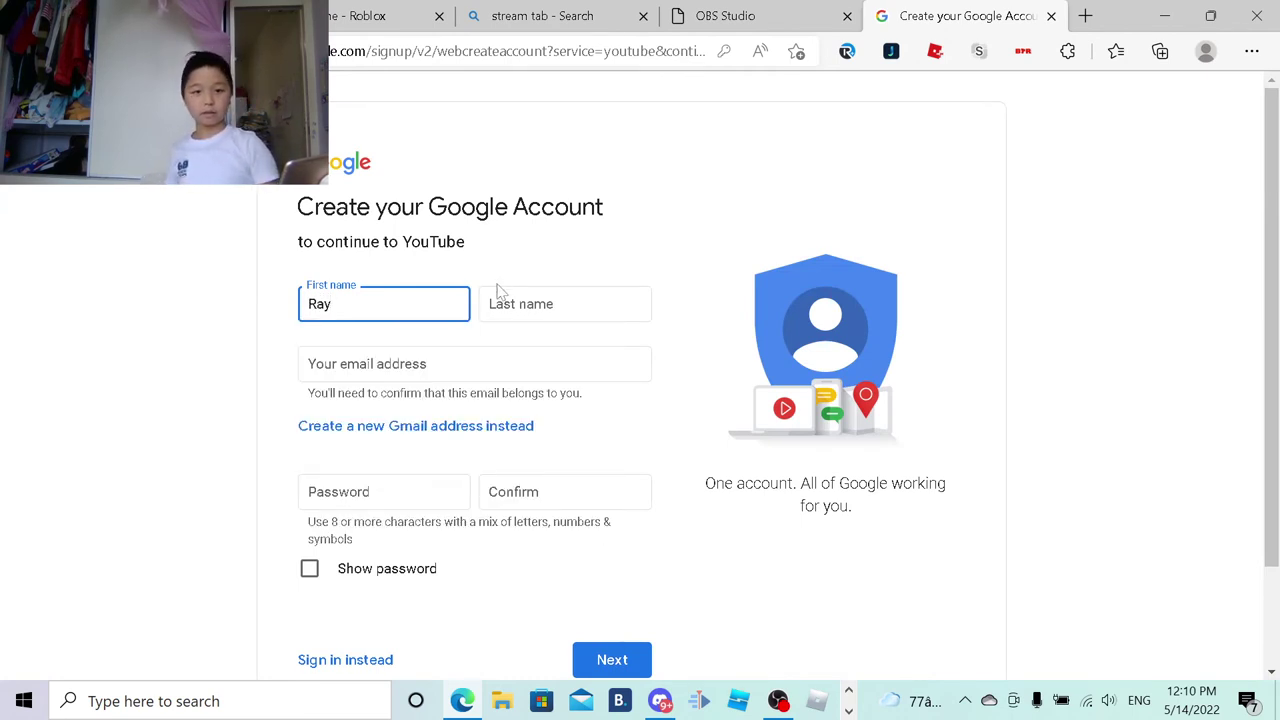
{"action": "left_click", "coordinate": [540, 304]}
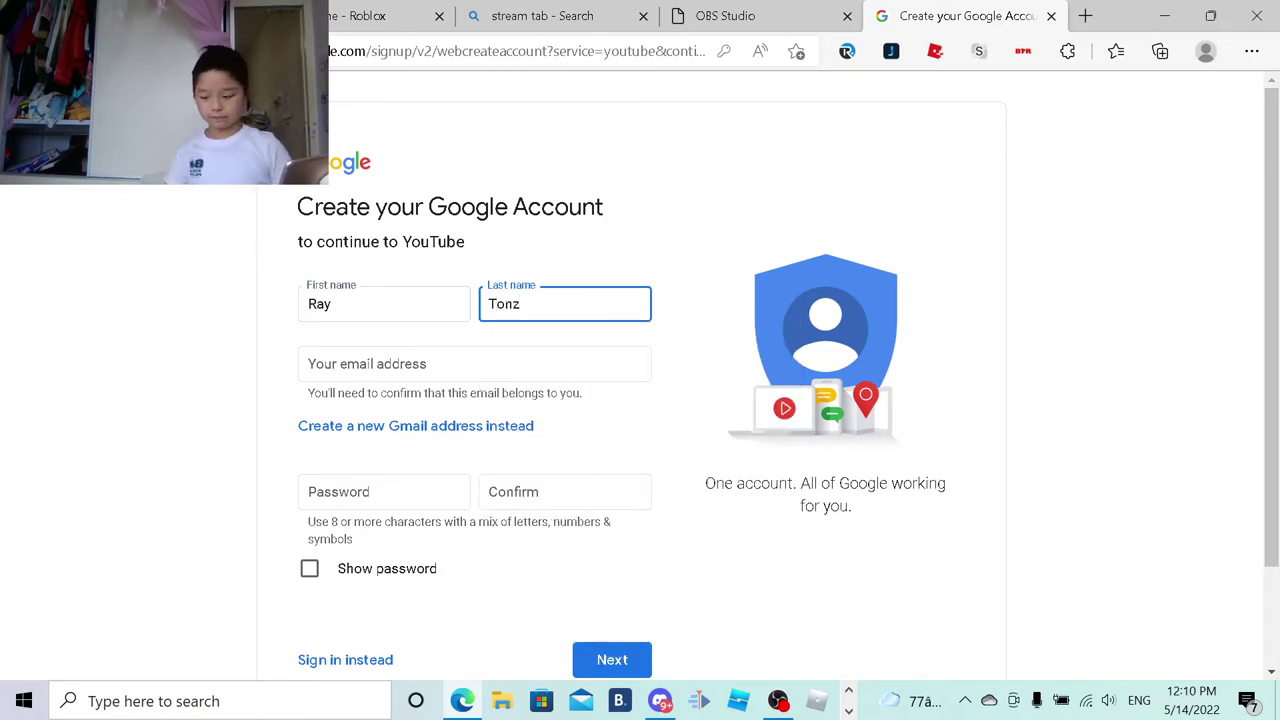
{"action": "key", "text": "Home"}
{"action": "key", "text": "Delete"}
{"action": "left_click", "coordinate": [576, 252]}
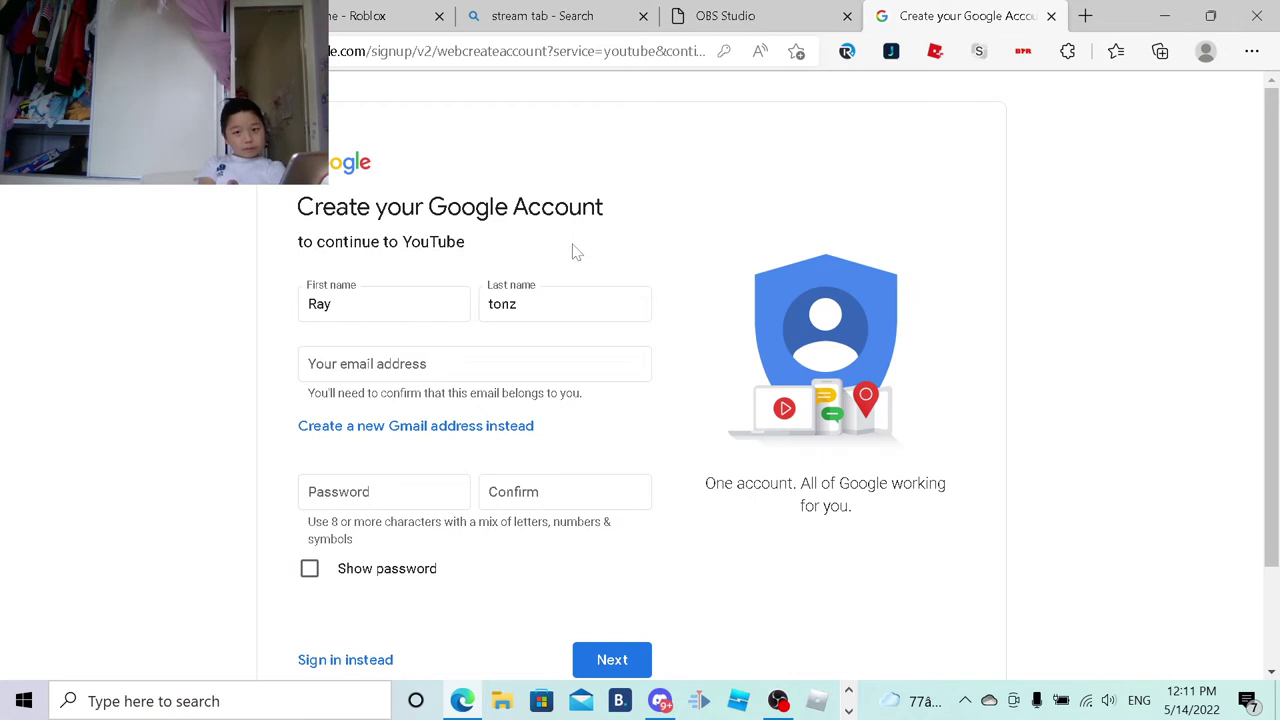
Step: Erase both the last name and first name so the fields are empty
{"action": "left_click", "coordinate": [570, 294]}
{"action": "key", "text": "BackSpace"}
{"action": "key", "text": "BackSpace"}
{"action": "key", "text": "BackSpace"}
{"action": "key", "text": "BackSpace"}
{"action": "key", "text": "shift+Tab"}
{"action": "key", "text": "BackSpace"}
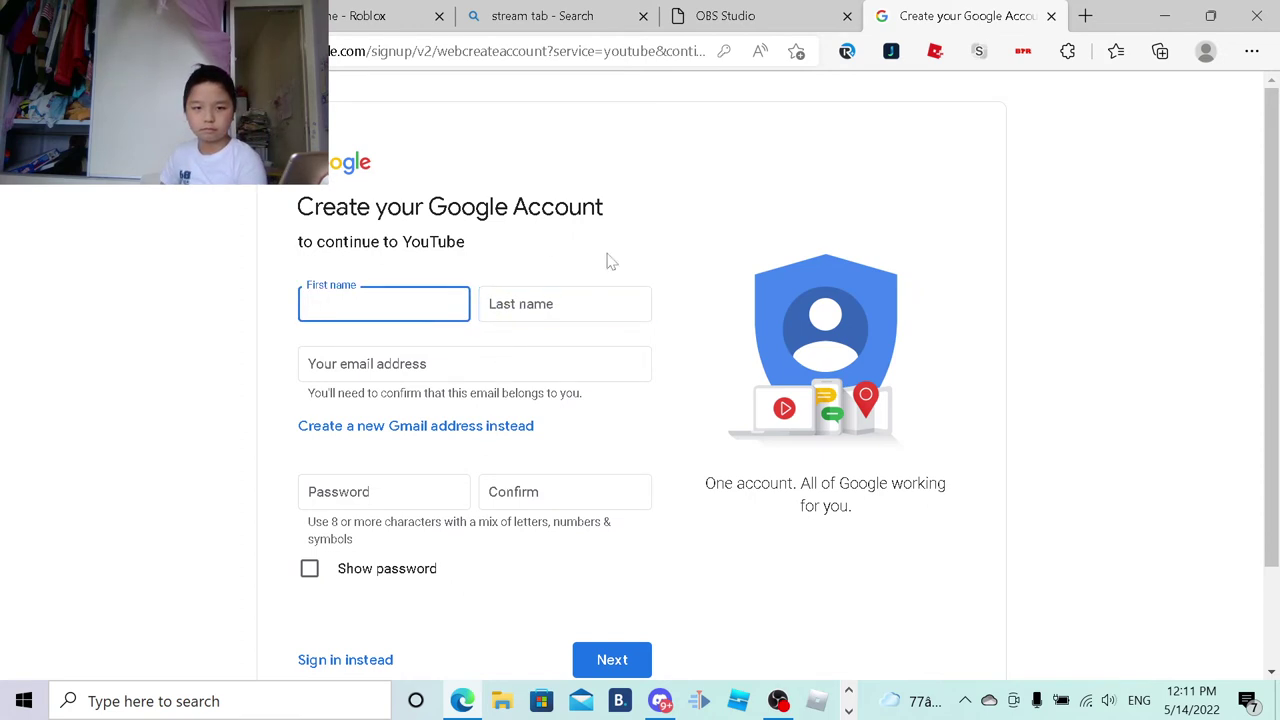
{"action": "left_click", "coordinate": [605, 258]}
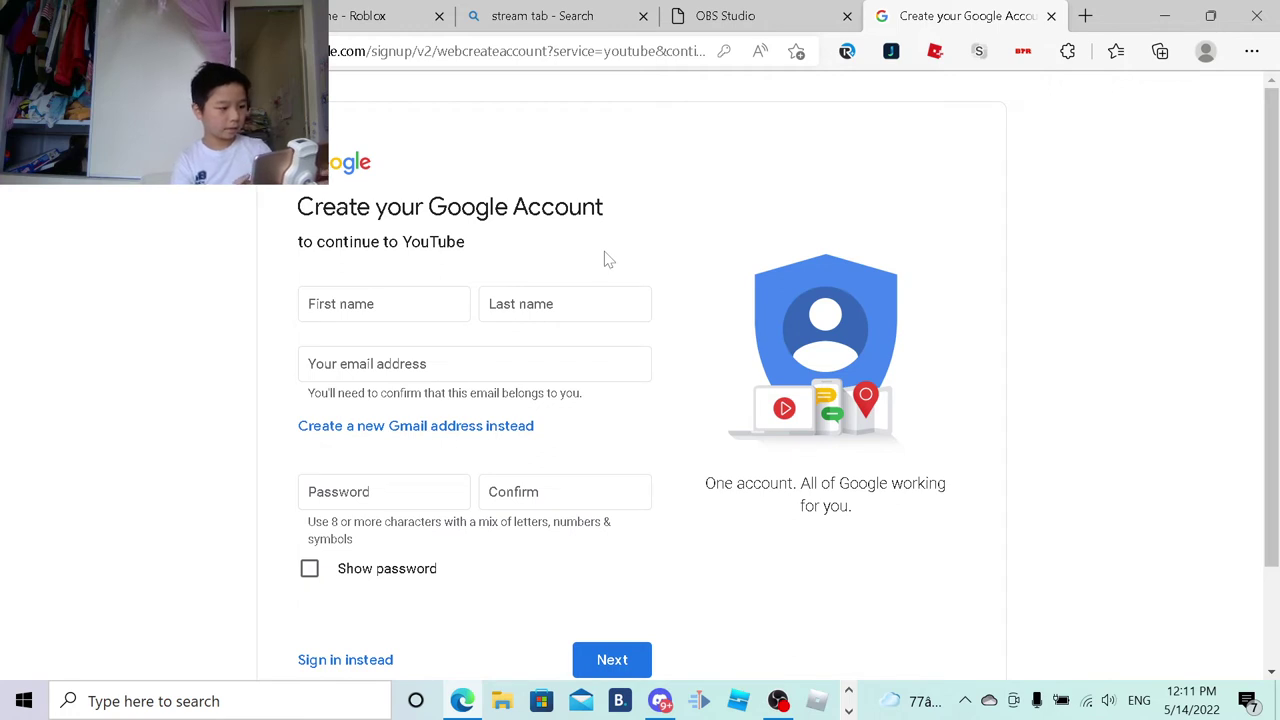
Step: Enter 'Duzzdude' as the first name, erasing the trial 'dude' and 'Gamerz' last names
{"action": "key", "text": "Tab"}
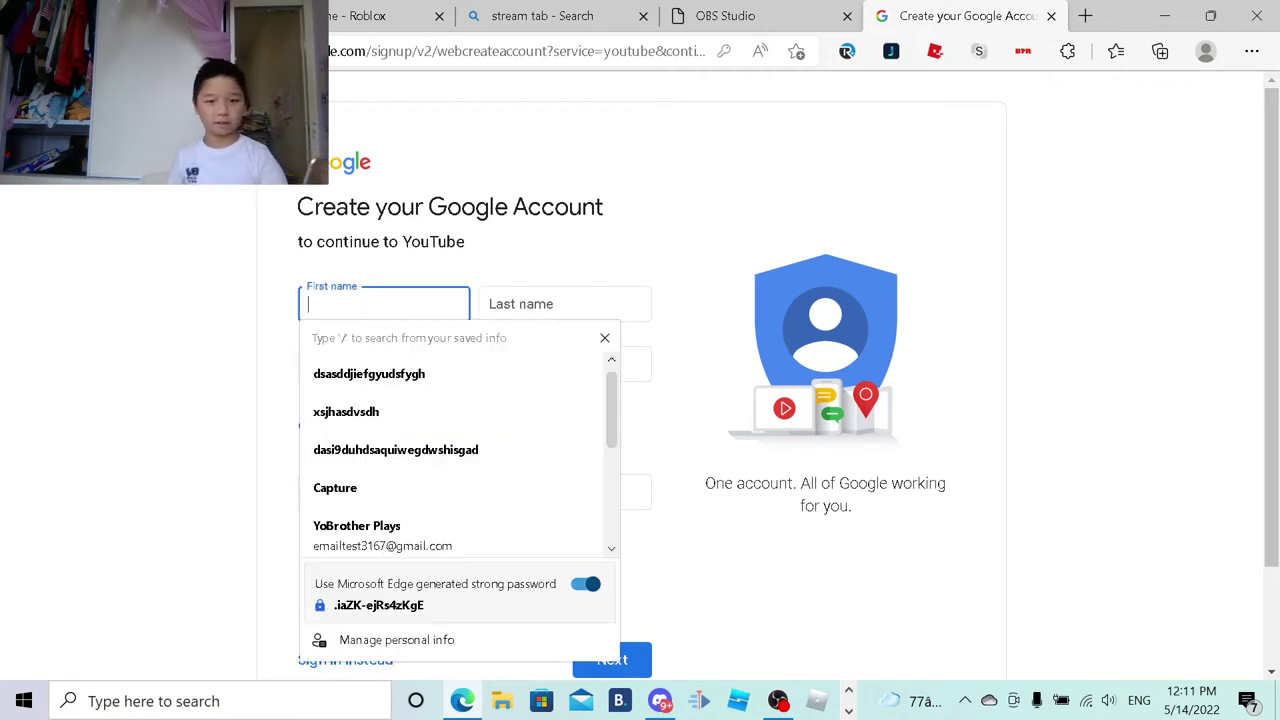
{"action": "type", "text": "Duzz"}
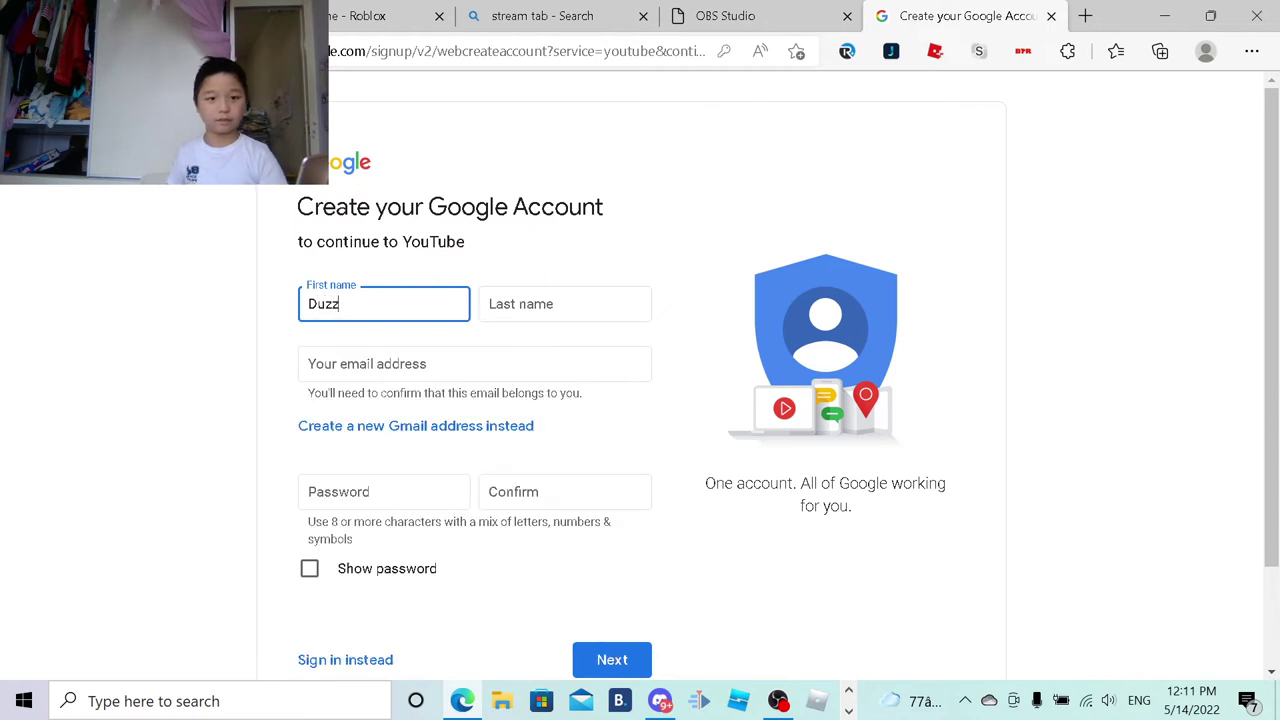
{"action": "key", "text": "Tab"}
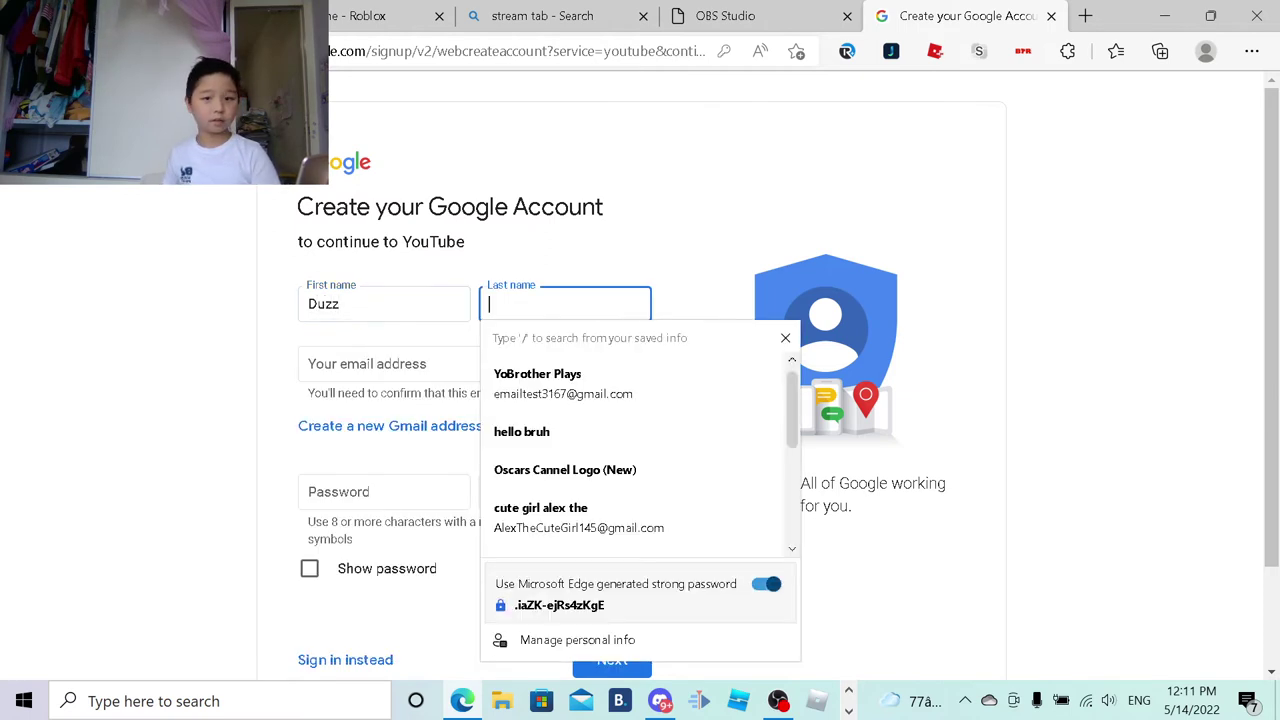
{"action": "type", "text": "dude"}
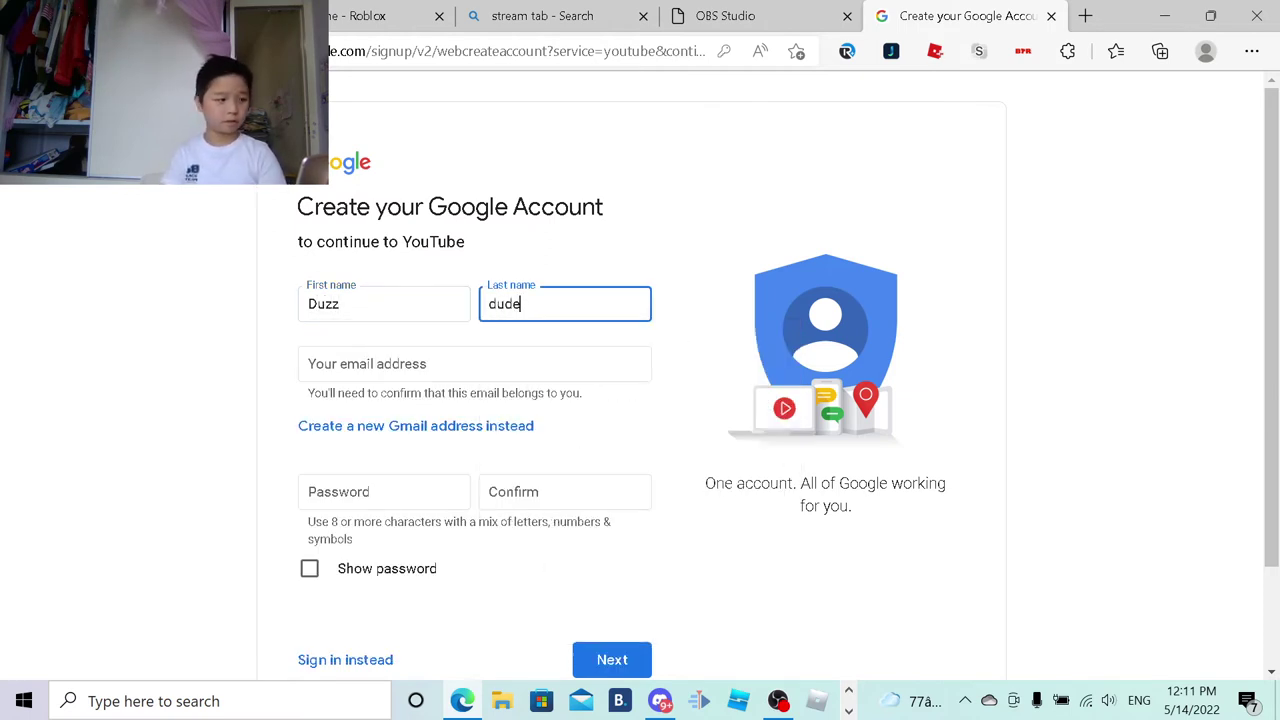
{"action": "key", "text": "BackSpace"}
{"action": "key", "text": "BackSpace"}
{"action": "key", "text": "BackSpace"}
{"action": "key", "text": "BackSpace"}
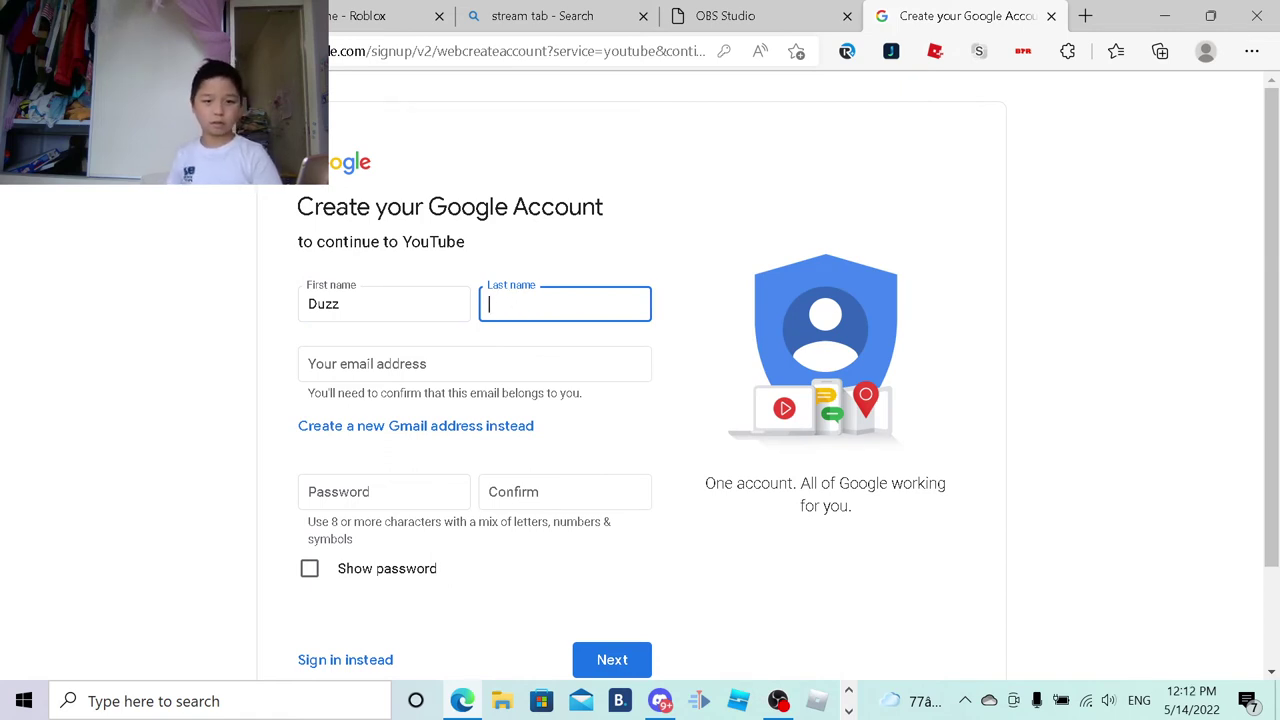
{"action": "left_click", "coordinate": [400, 304]}
{"action": "type", "text": "dude"}
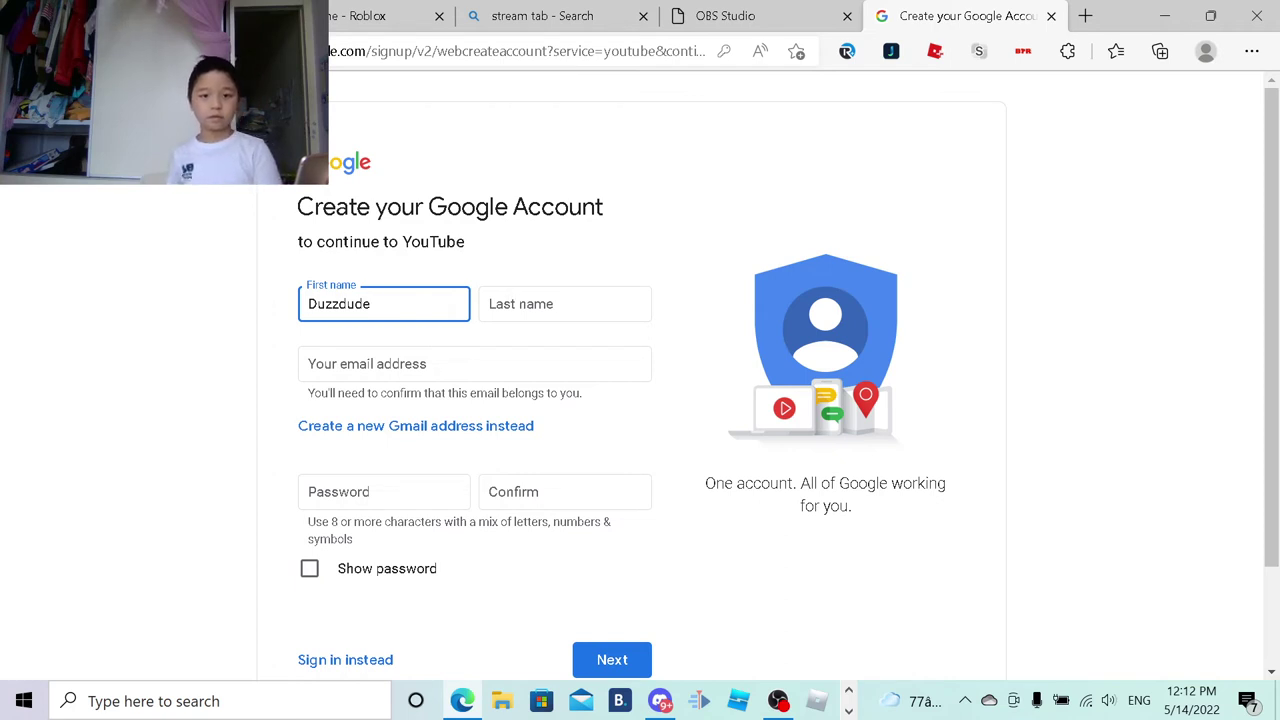
{"action": "left_click", "coordinate": [565, 304]}
{"action": "type", "text": "Ga"}
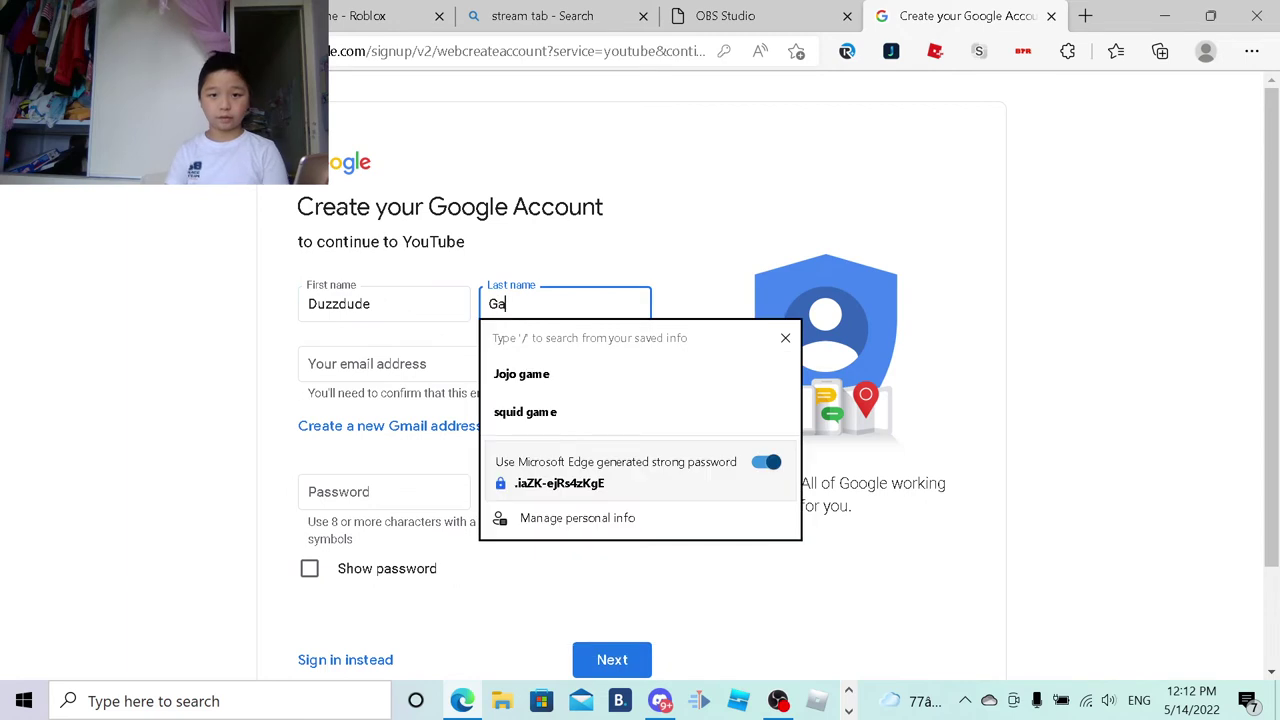
{"action": "type", "text": "merz"}
{"action": "key", "text": "BackSpace"}
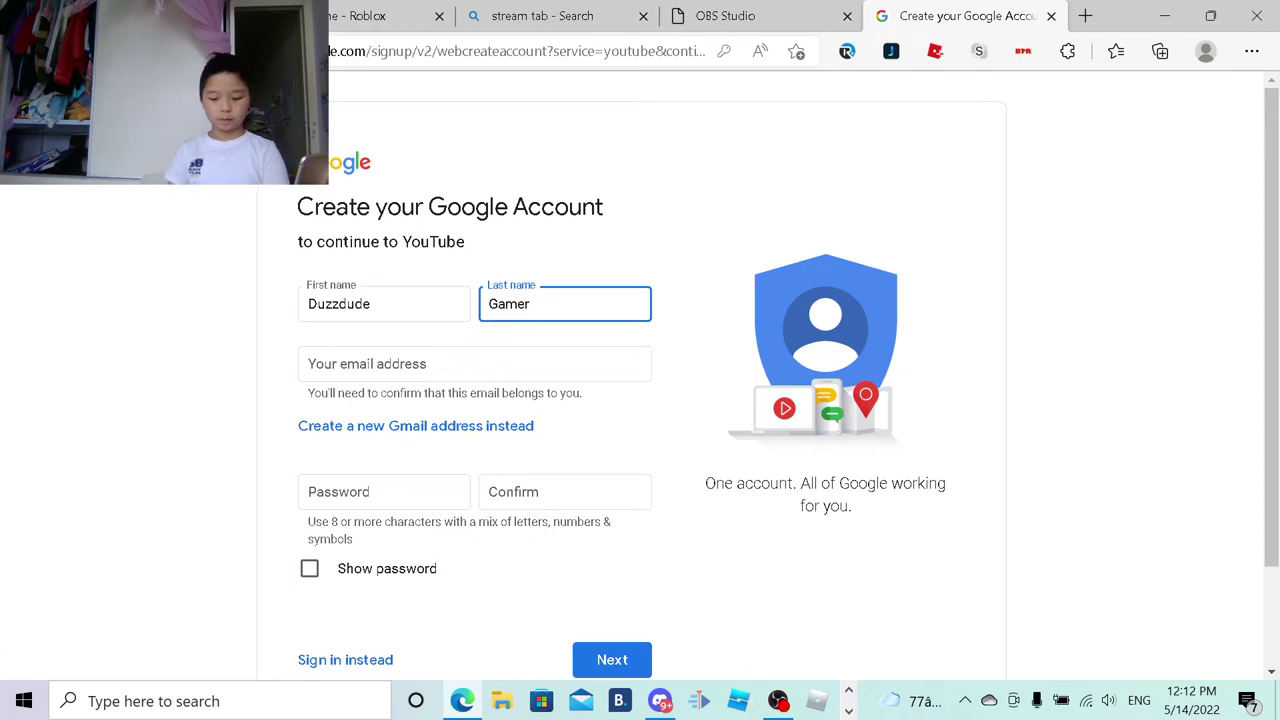
{"action": "key", "text": "BackSpace"}
{"action": "key", "text": "BackSpace"}
{"action": "key", "text": "BackSpace"}
{"action": "key", "text": "BackSpace"}
{"action": "key", "text": "BackSpace"}
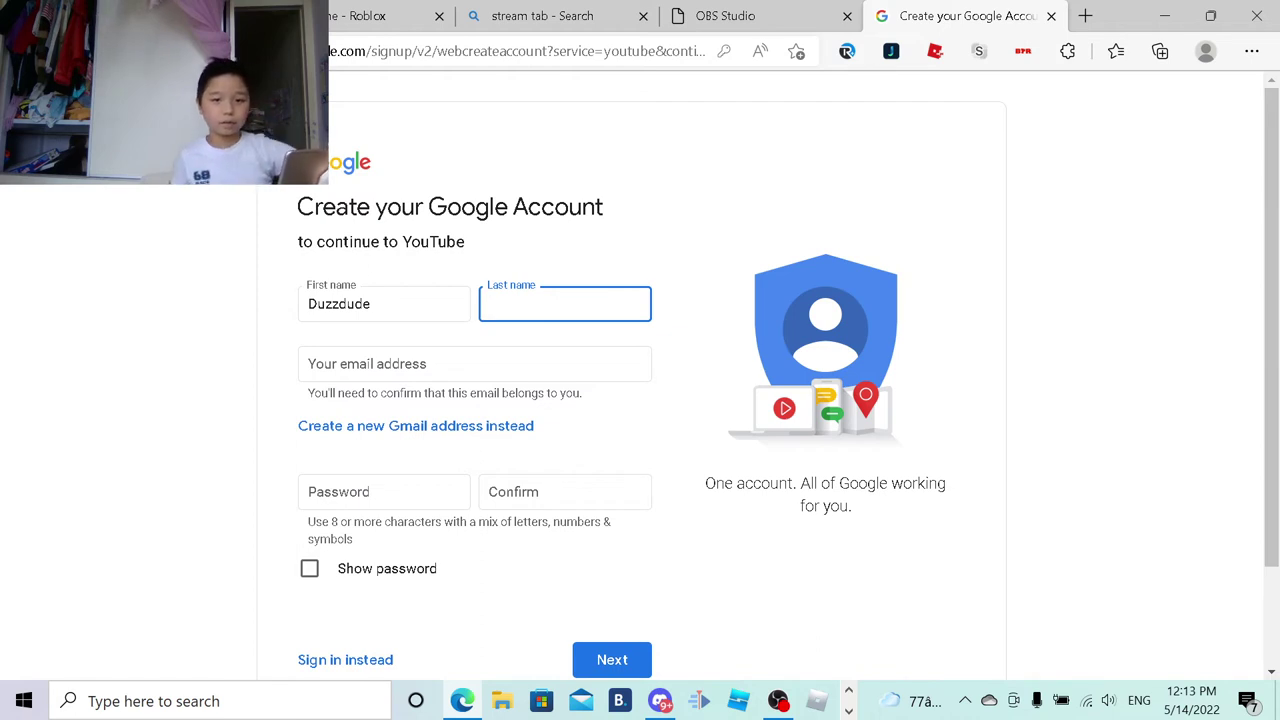
Step: Trim the first name back to 'Duzz' by deleting the trailing 'dude' and 'Gamerz'
{"action": "left_click", "coordinate": [346, 303]}
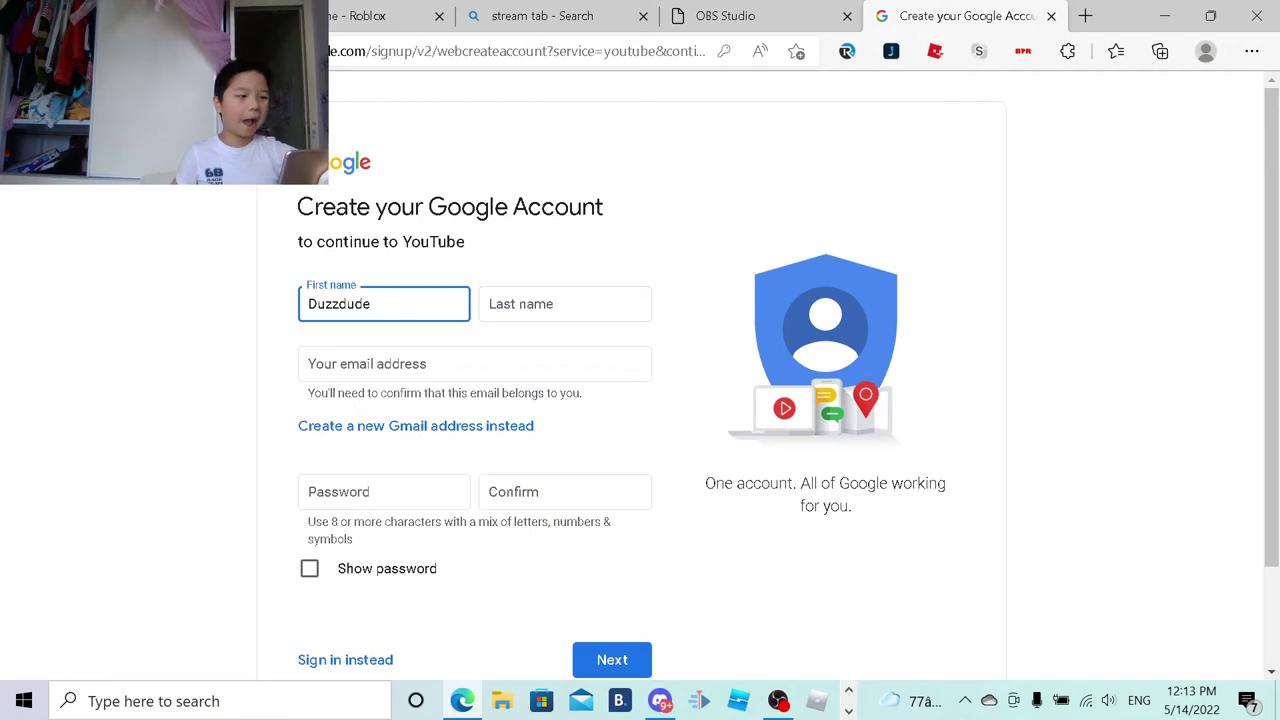
{"action": "key", "text": "shift+Left"}
{"action": "key", "text": "shift+Left"}
{"action": "key", "text": "shift+Left"}
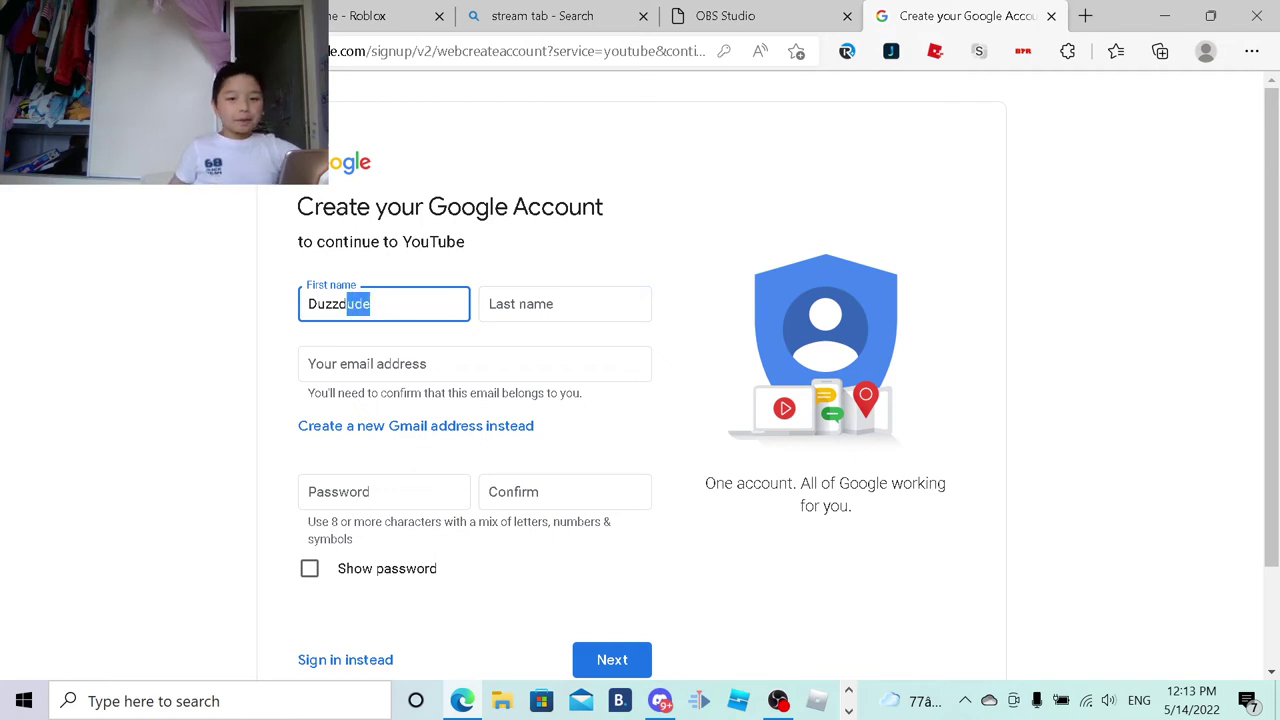
{"action": "key", "text": "shift+Left"}
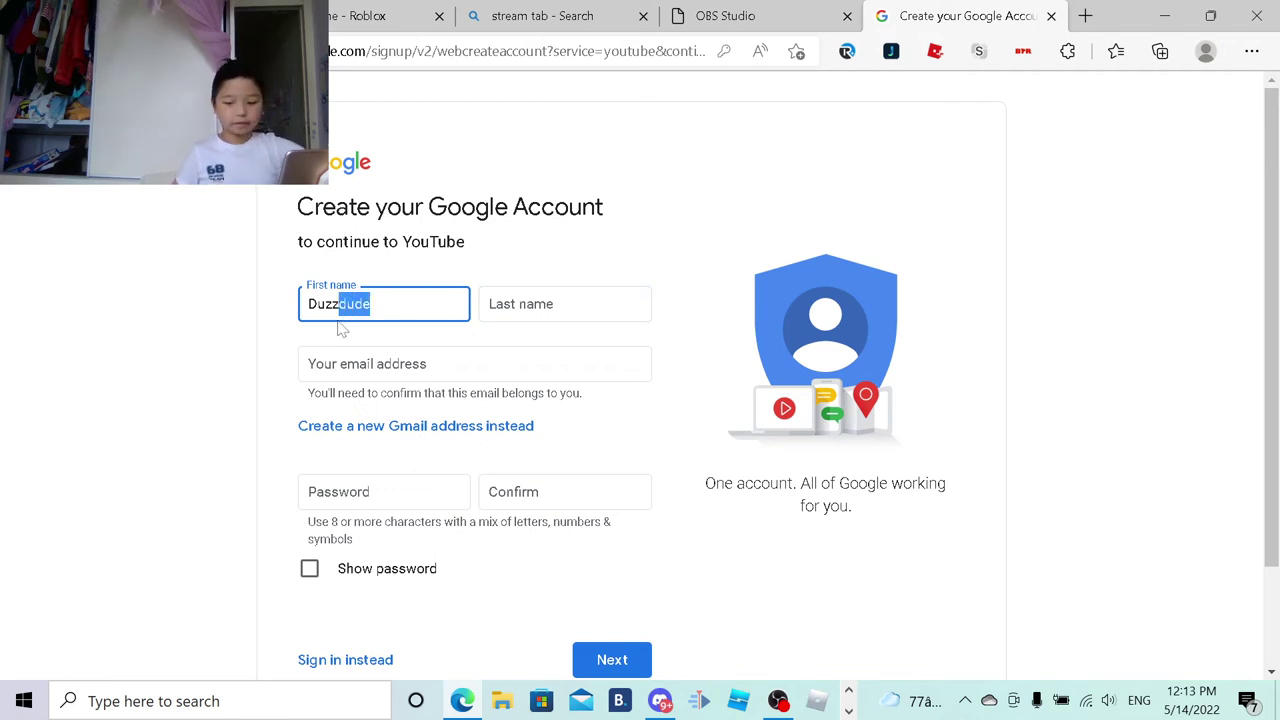
{"action": "key", "text": "BackSpace"}
{"action": "type", "text": "Gamerz"}
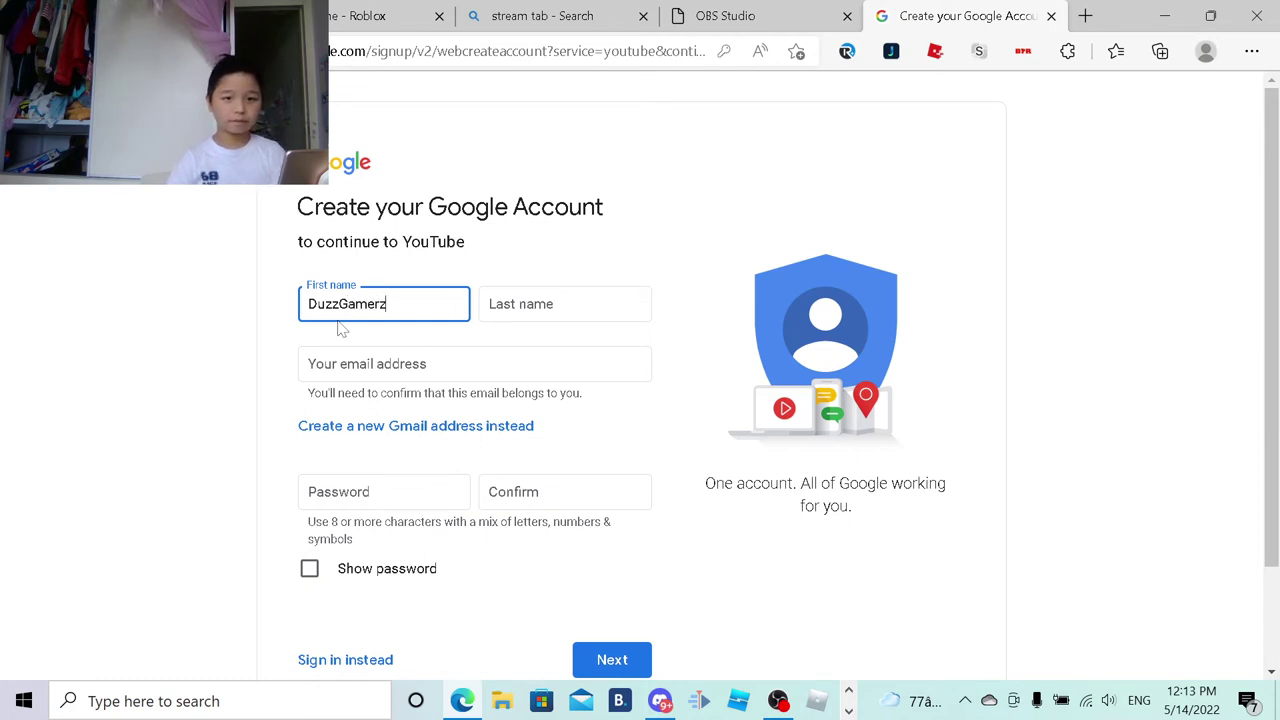
{"action": "key", "text": "shift+Left"}
{"action": "key", "text": "shift+Left"}
{"action": "key", "text": "shift+Left"}
{"action": "key", "text": "shift+Left"}
{"action": "key", "text": "shift+Left"}
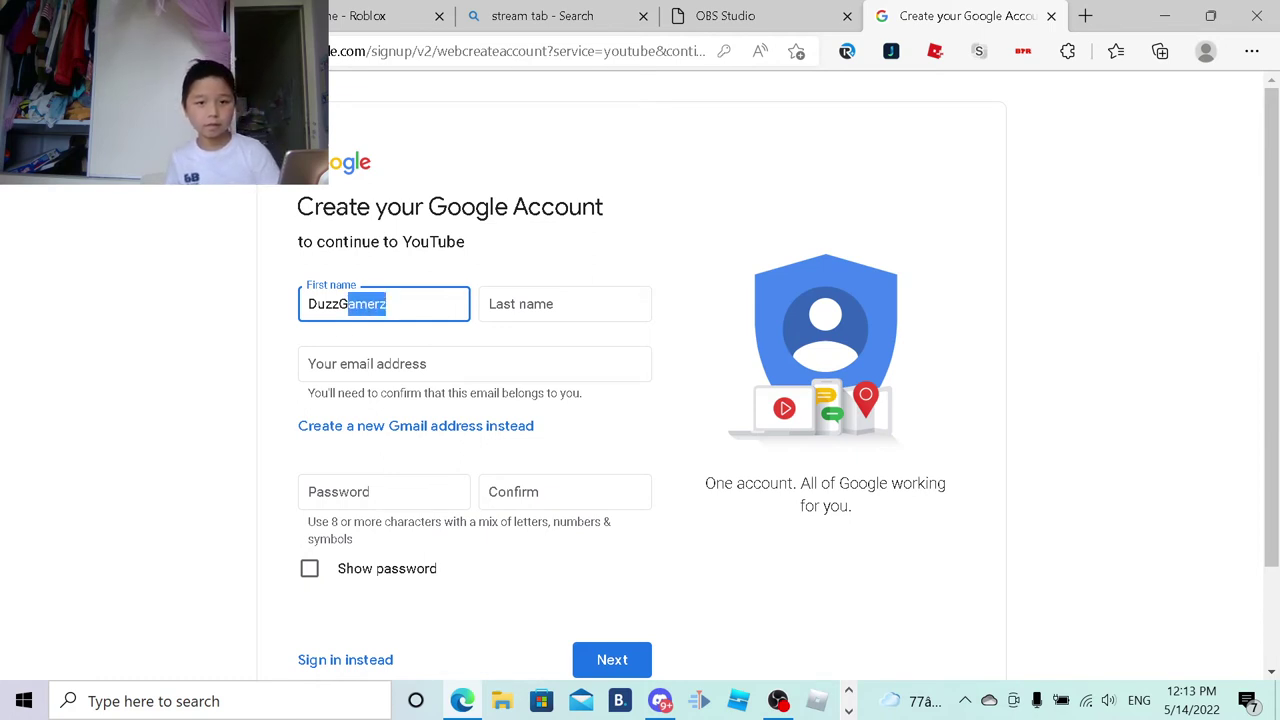
{"action": "key", "text": "shift+Left"}
{"action": "key", "text": "BackSpace"}
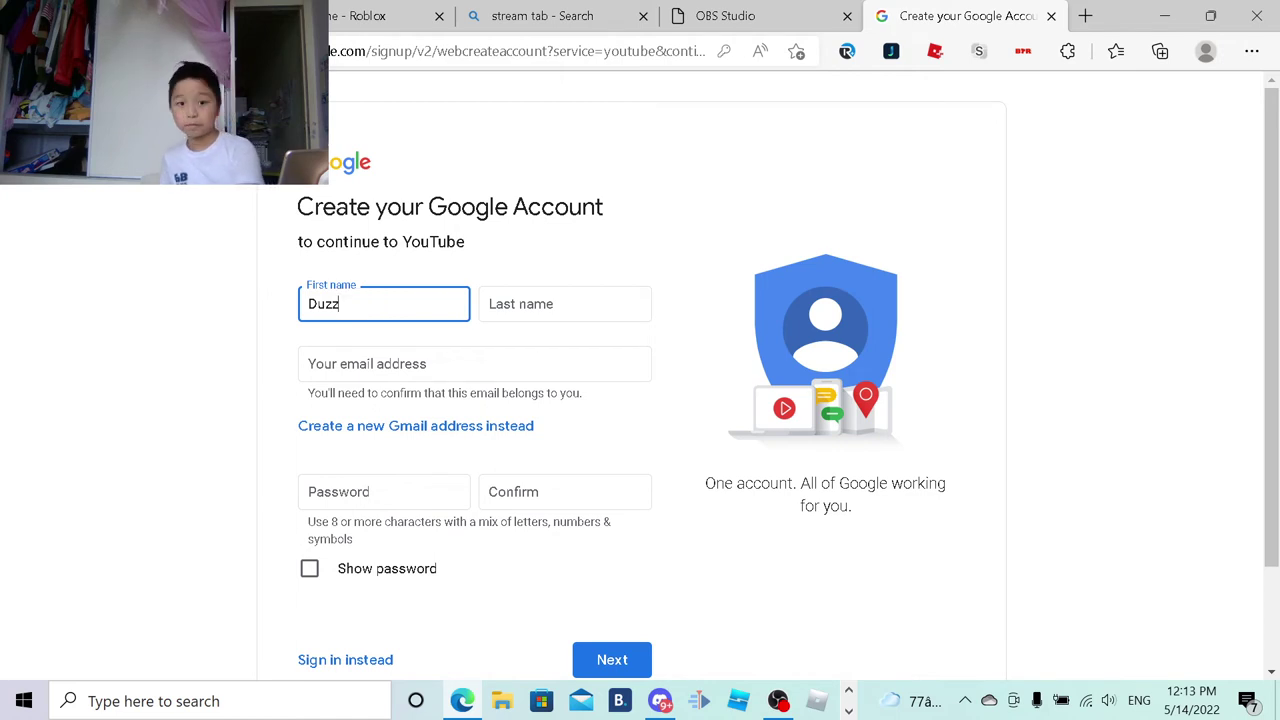
Step: Enter 'Gamerz' as the last name and move to the email address field
{"action": "left_click", "coordinate": [484, 310]}
{"action": "type", "text": "Gamerz"}
{"action": "key", "text": "Tab"}
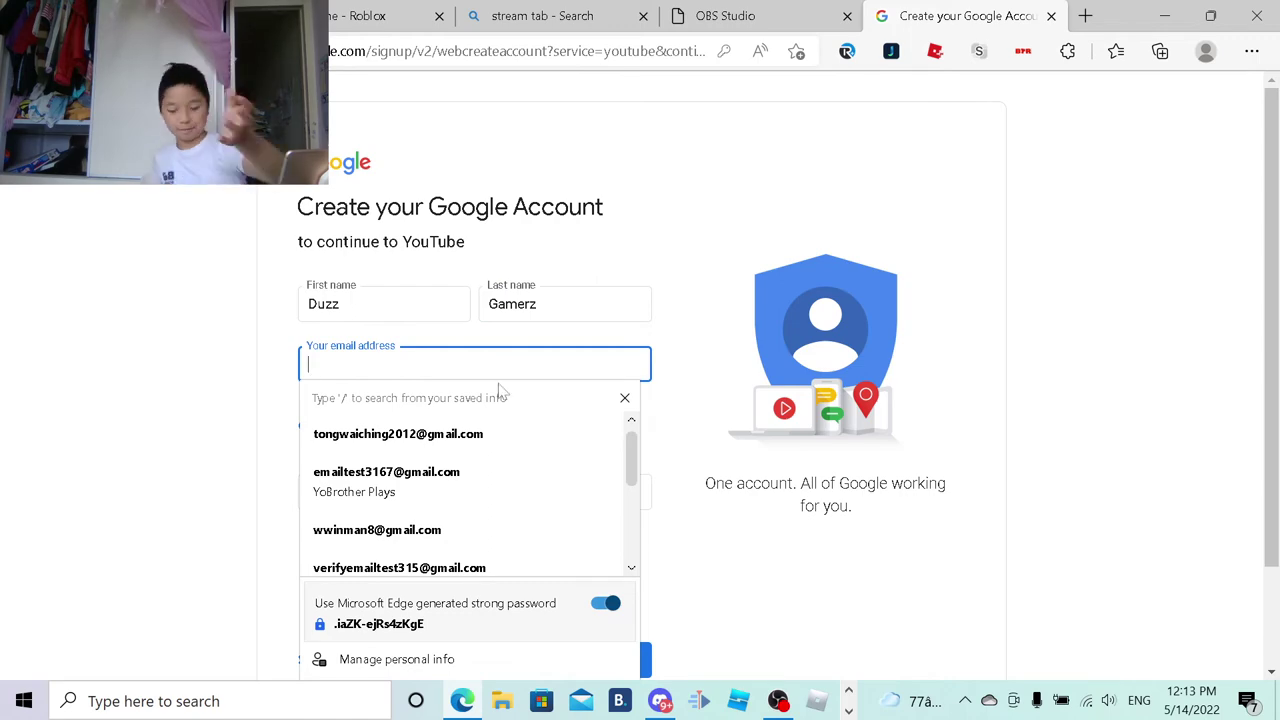
{"action": "left_click", "coordinate": [778, 700]}
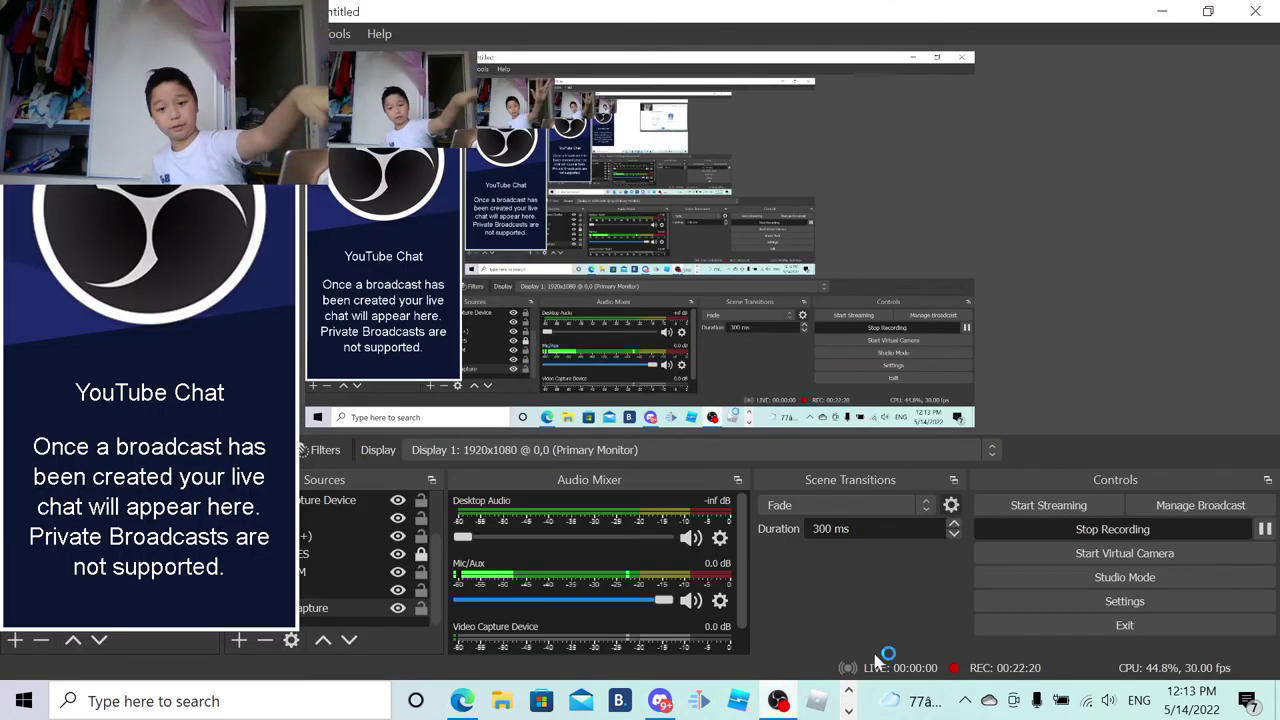
Step: Pause the OBS screen recording
{"action": "left_click", "coordinate": [1263, 529]}
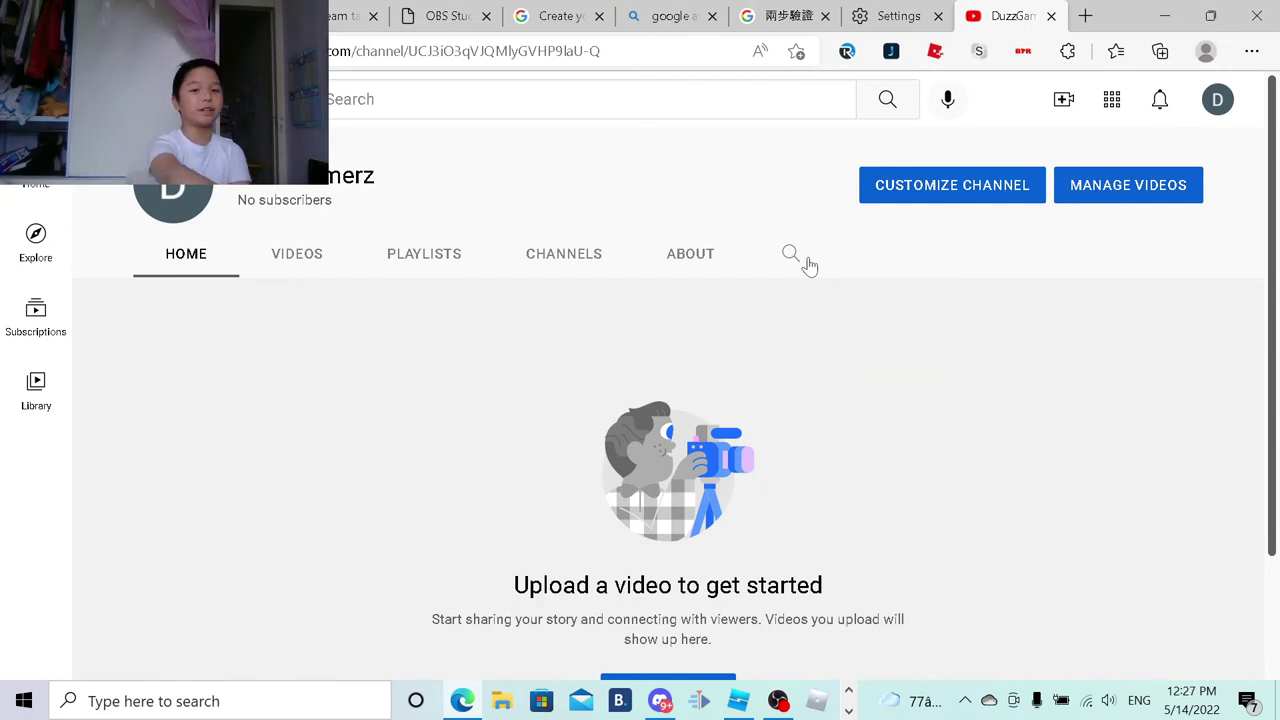
{"action": "scroll", "coordinate": [808, 262], "scroll_direction": "down", "scroll_amount": 2}
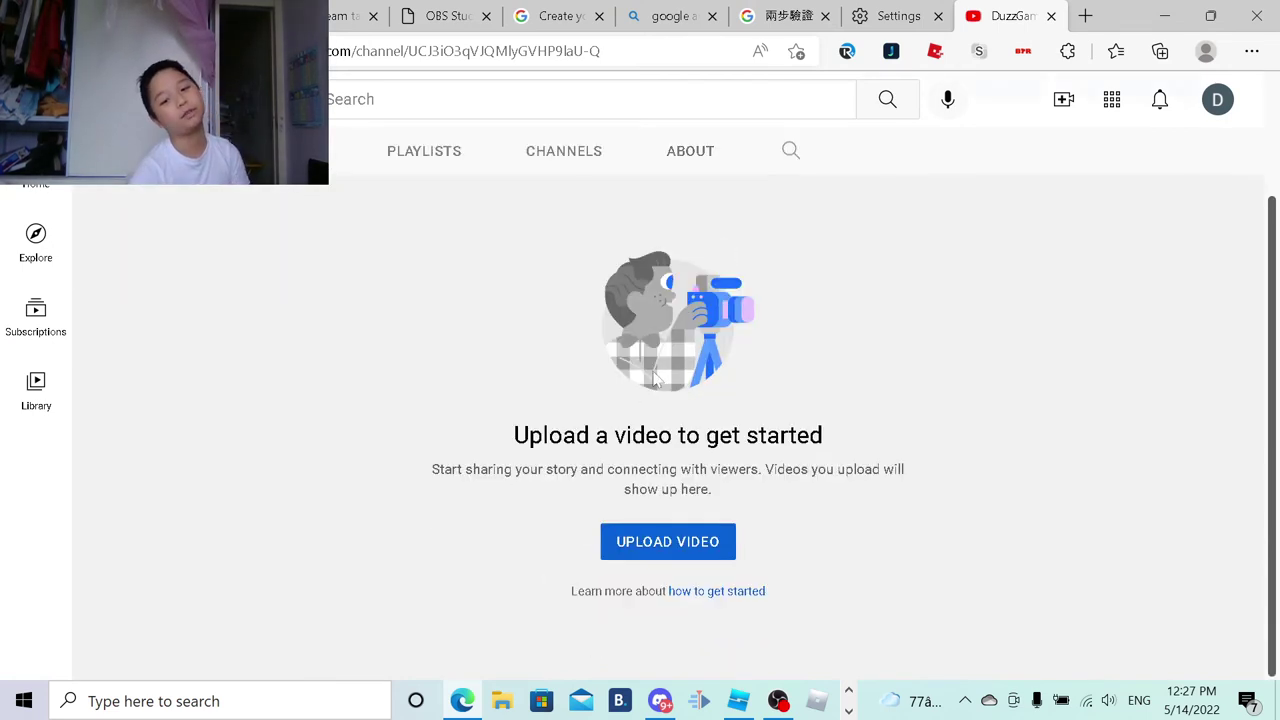
{"action": "scroll", "coordinate": [630, 537], "scroll_direction": "up", "scroll_amount": 2}
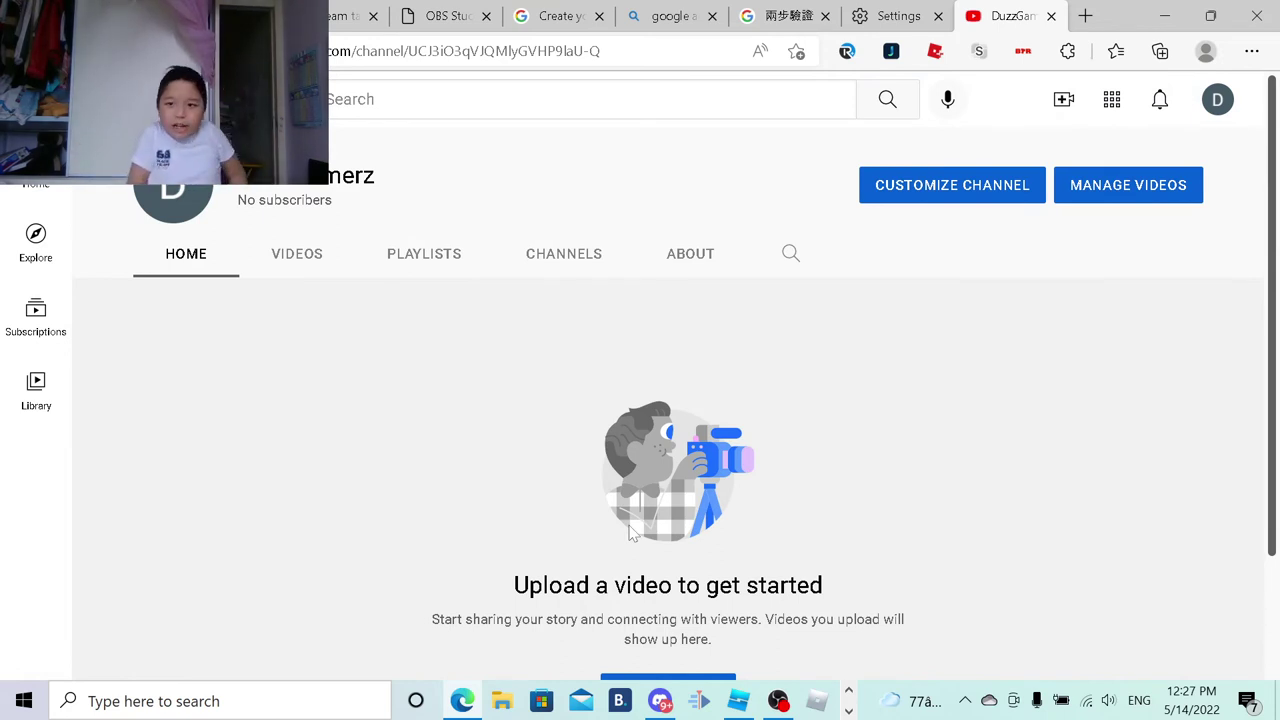
{"action": "left_click", "coordinate": [1220, 100]}
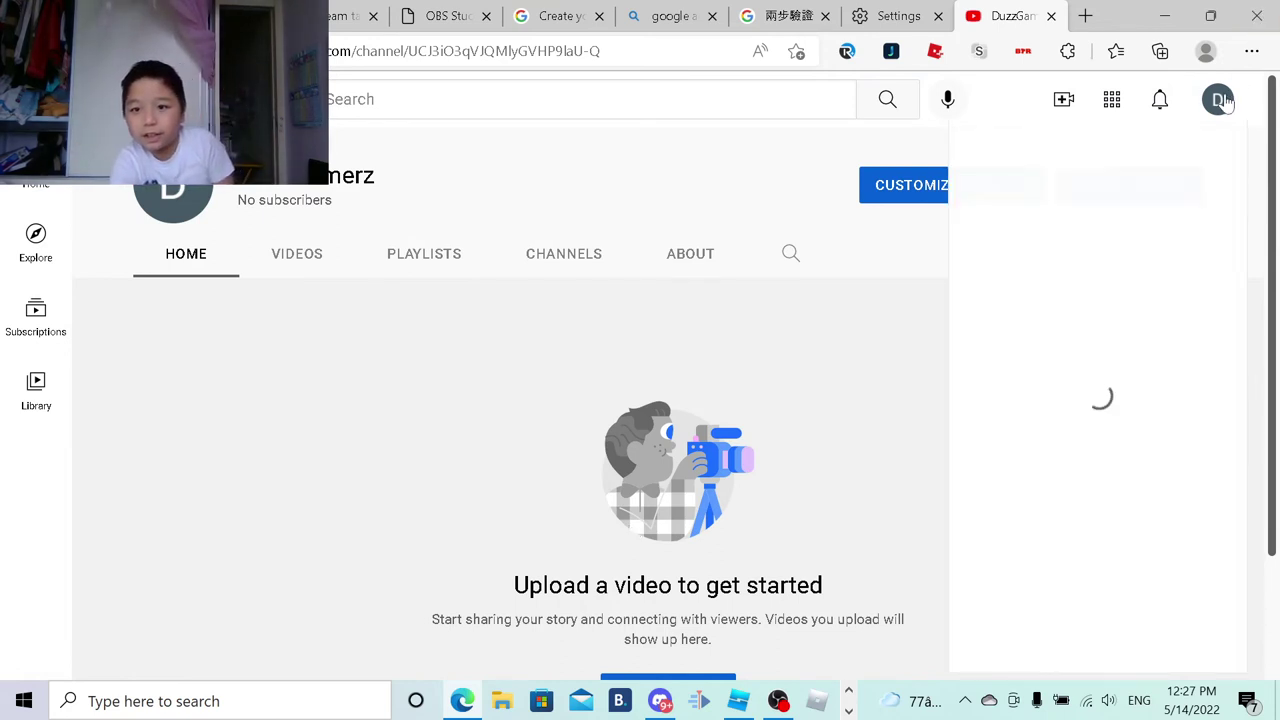
{"action": "left_click", "coordinate": [1225, 100]}
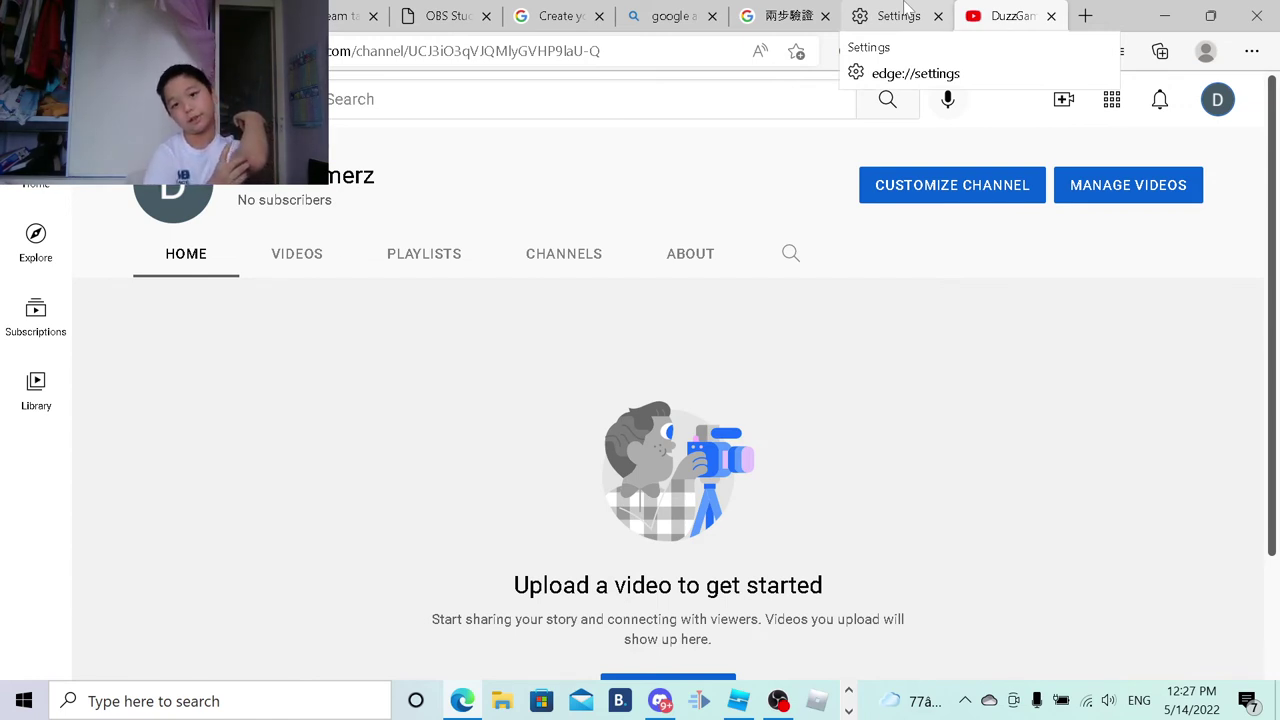
{"action": "left_click", "coordinate": [1085, 15]}
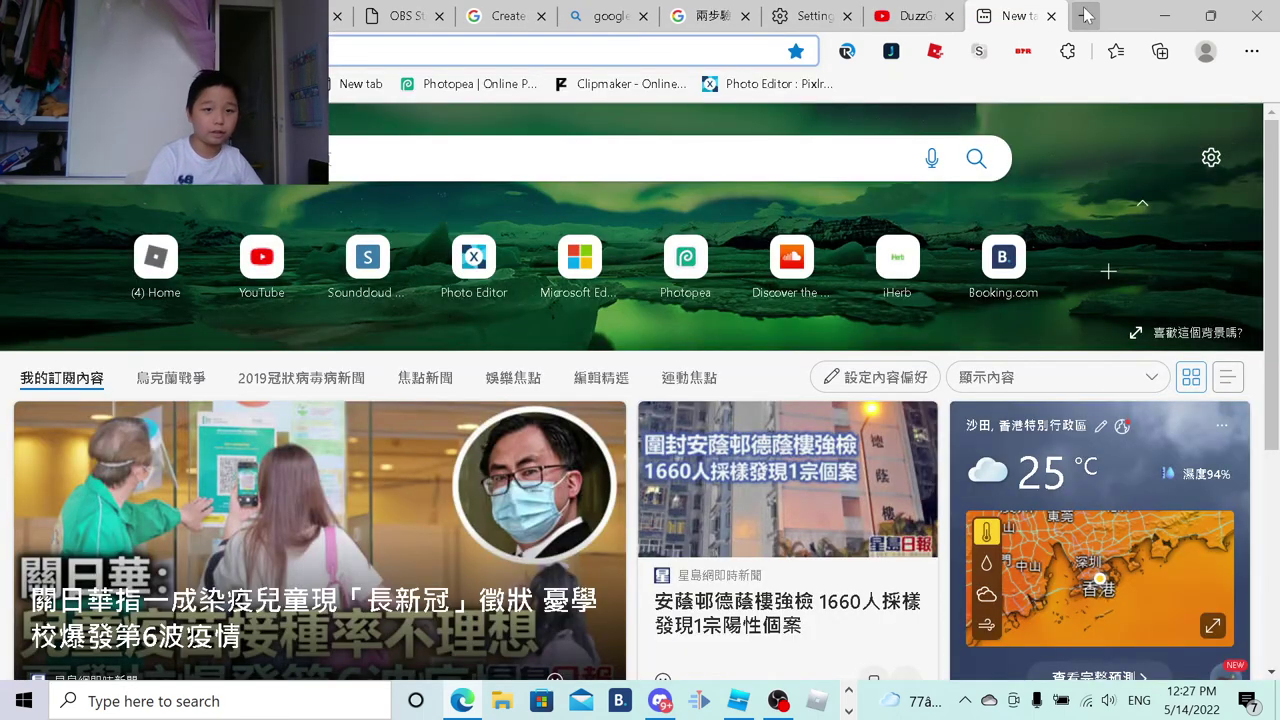
Step: Load photopea.com from the address bar and cancel opening a file from the computer
{"action": "type", "text": "photo"}
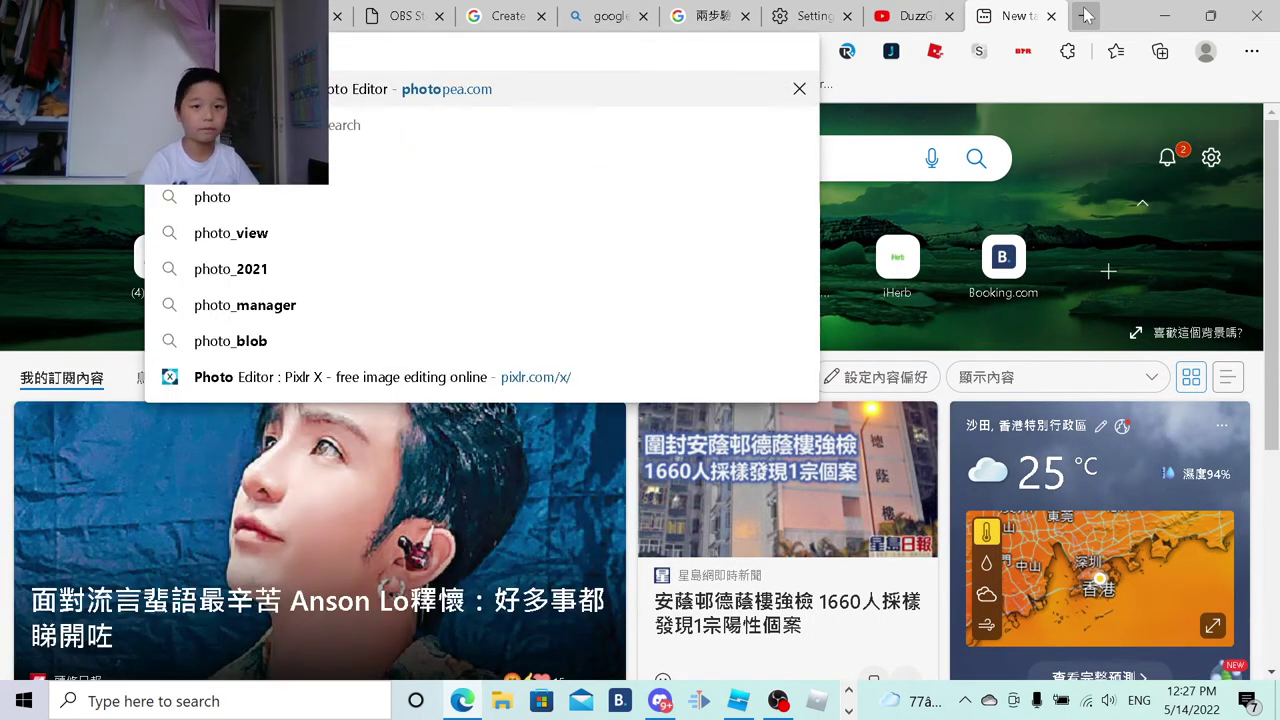
{"action": "key", "text": "Return"}
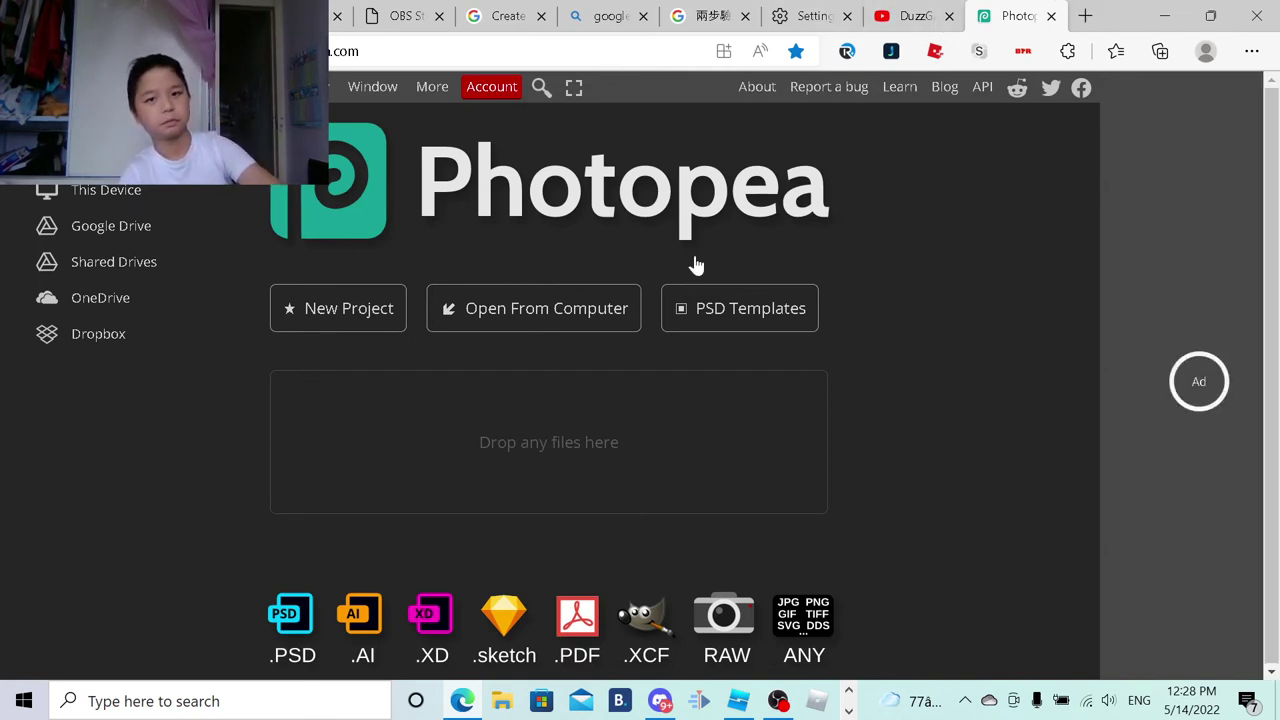
{"action": "left_click", "coordinate": [640, 400]}
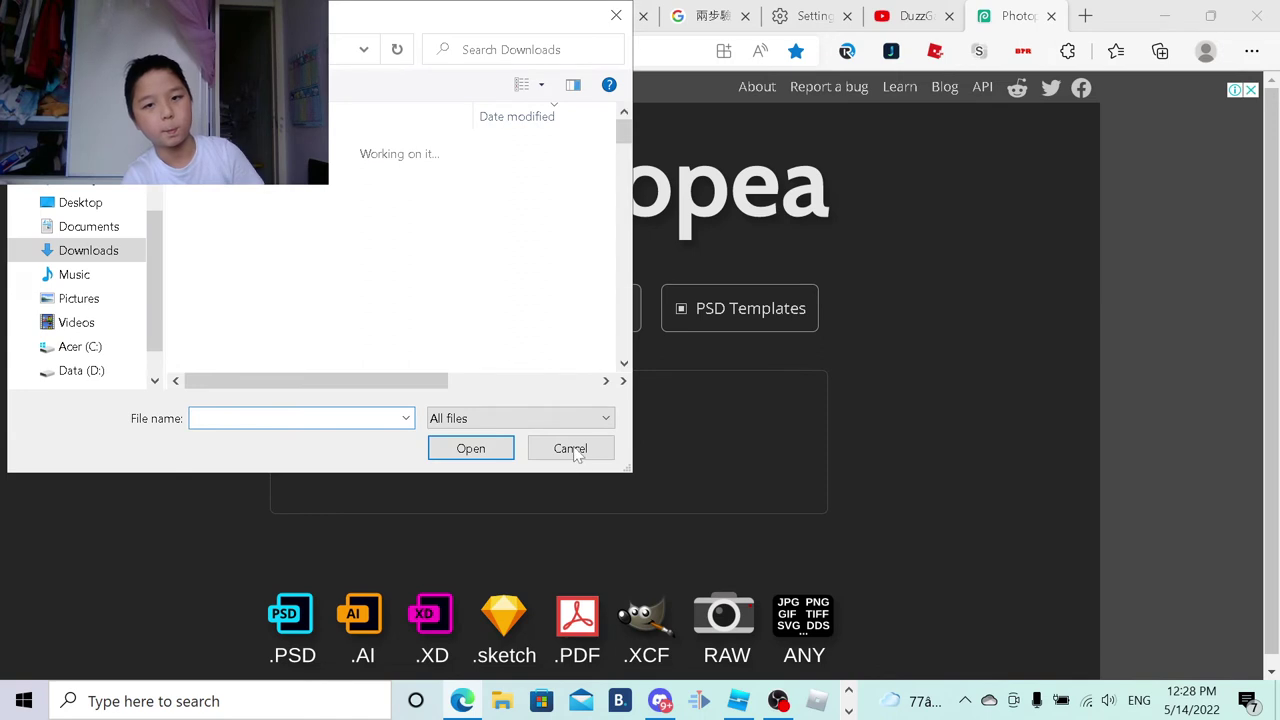
{"action": "left_click", "coordinate": [570, 449]}
{"action": "key", "text": "ctrl+l"}
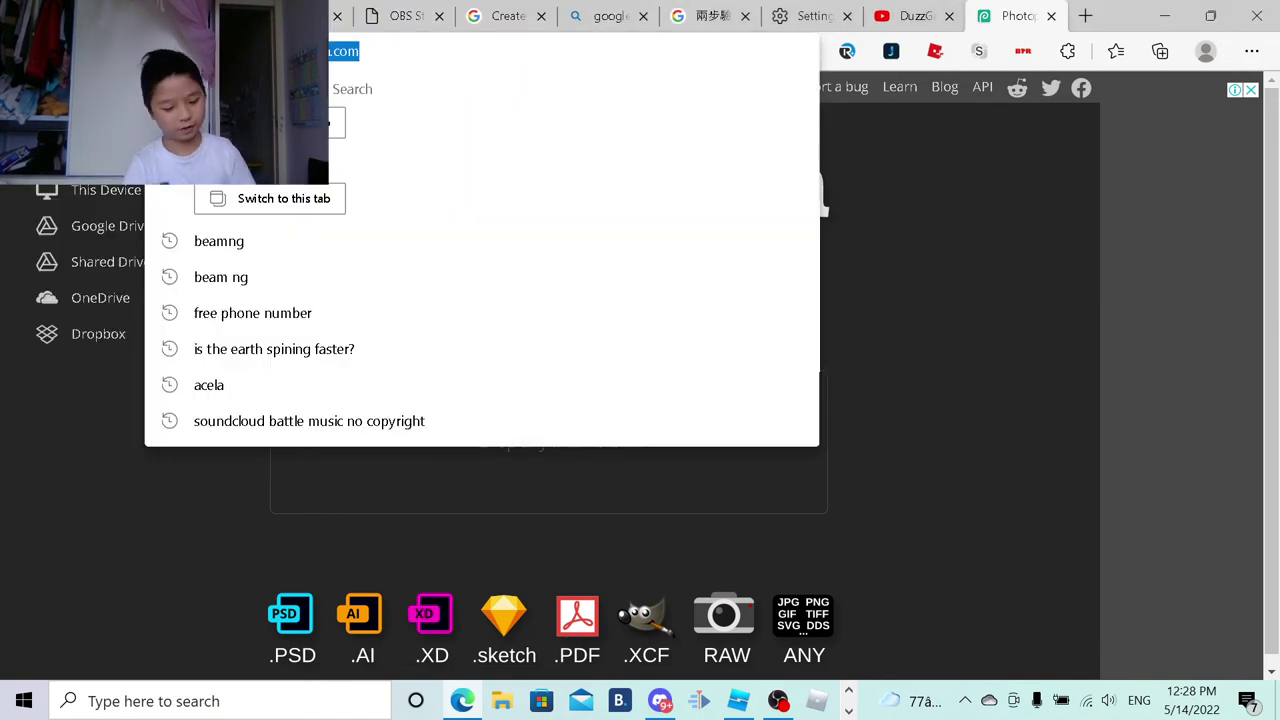
{"action": "type", "text": "photo"}
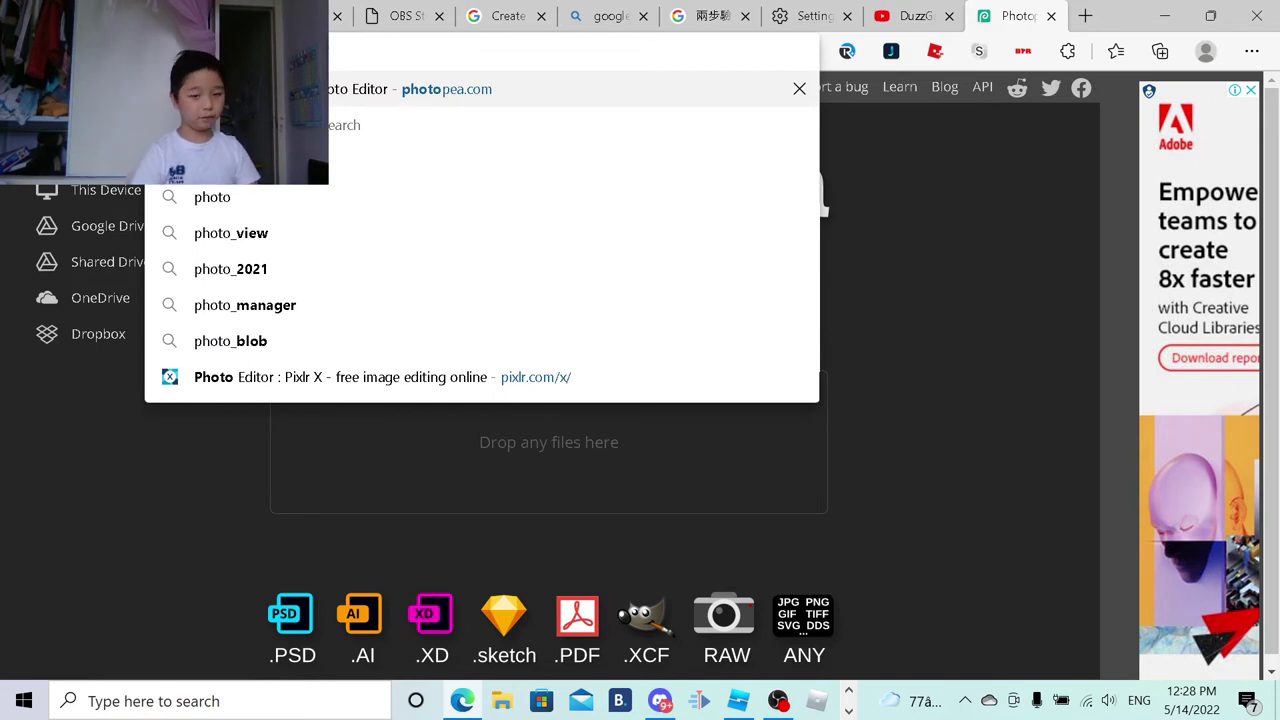
Step: Load the Pixlr X home page from the address suggestion, then open a blank new tab
{"action": "key", "text": "Escape"}
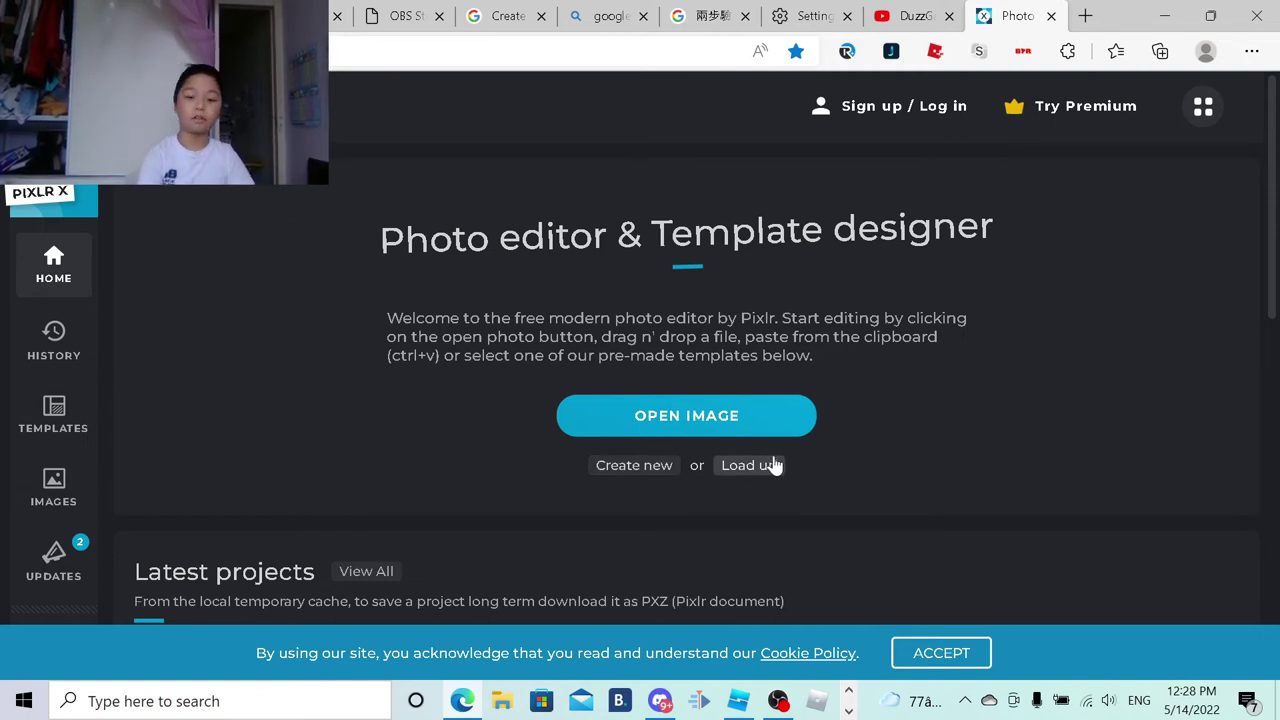
{"action": "scroll", "coordinate": [453, 253], "scroll_direction": "down", "scroll_amount": 5}
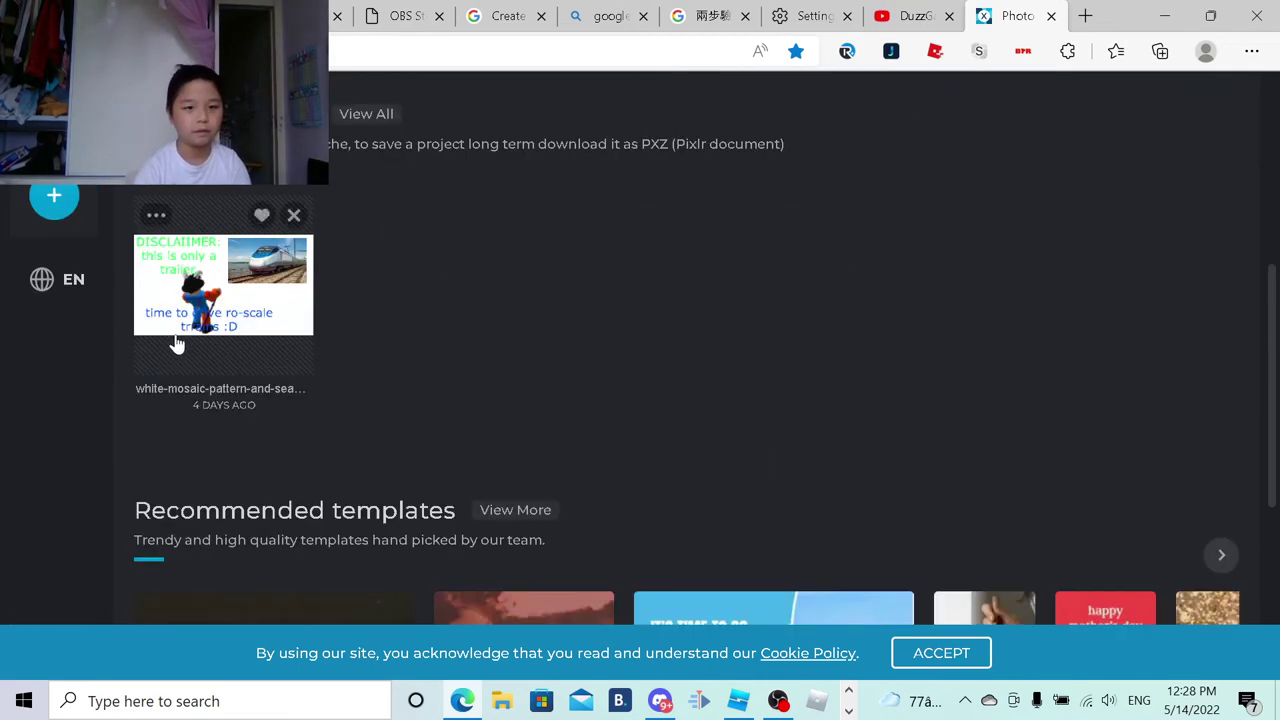
{"action": "scroll", "coordinate": [190, 337], "scroll_direction": "up", "scroll_amount": 4}
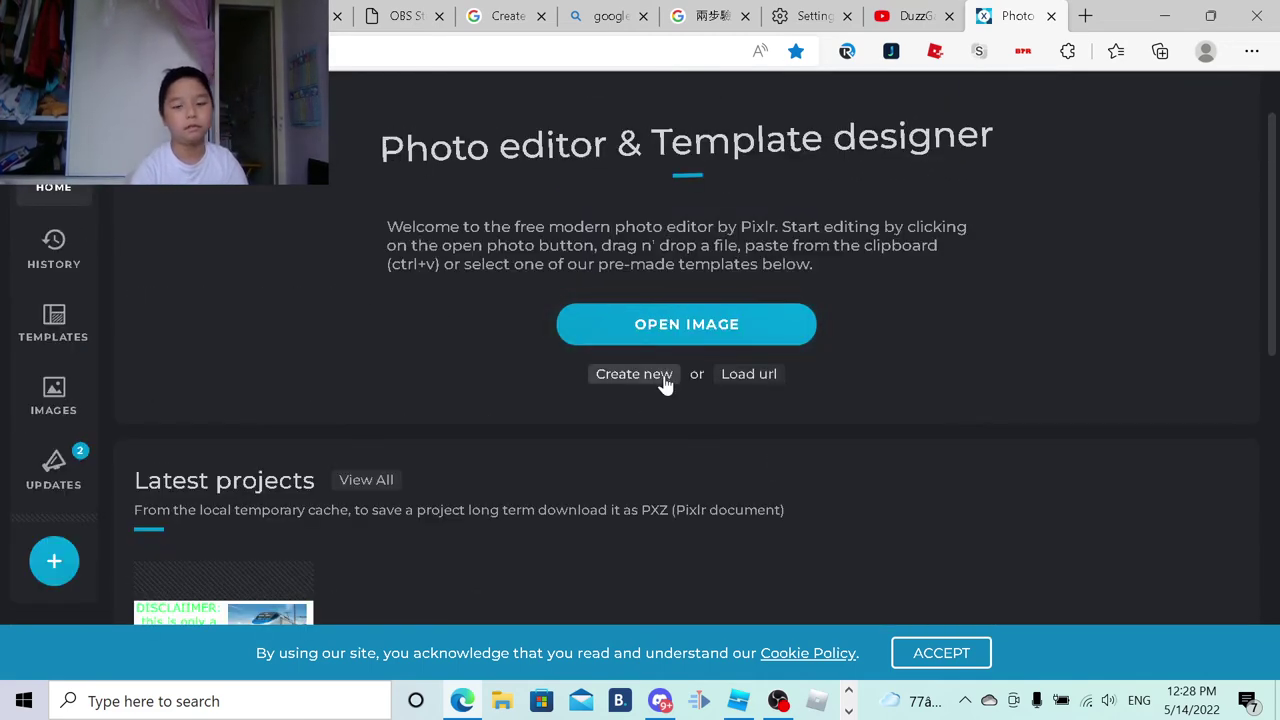
{"action": "left_click", "coordinate": [1094, 10]}
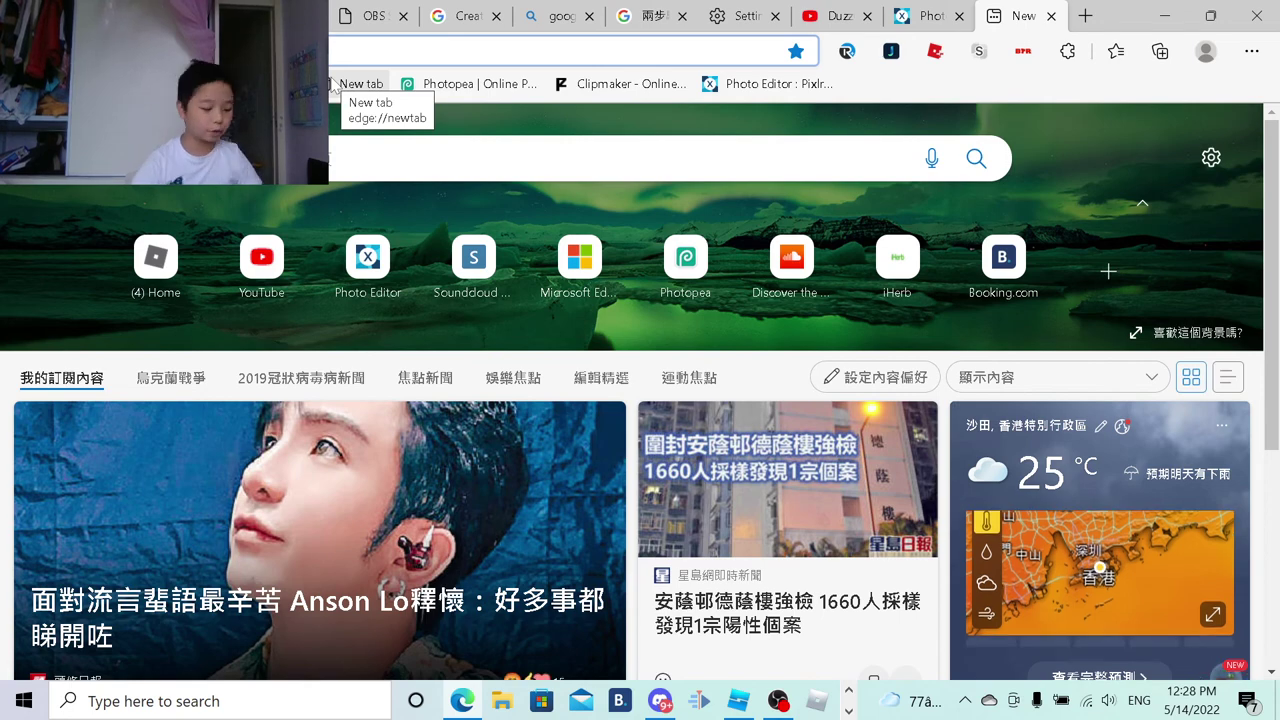
Step: Search Bing Images for 'Green Background' and open the green sunburst result
{"action": "type", "text": "green_e"}
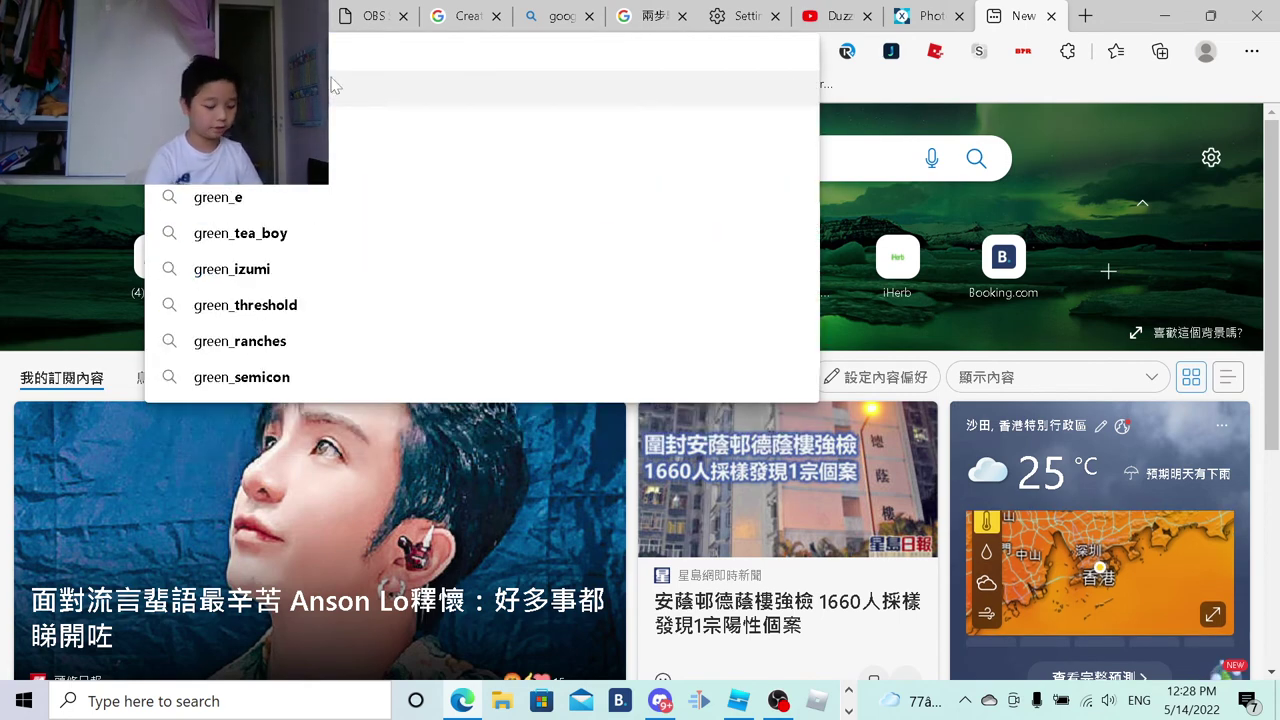
{"action": "key", "text": "BackSpace"}
{"action": "type", "text": "Green Background"}
{"action": "key", "text": "Return"}
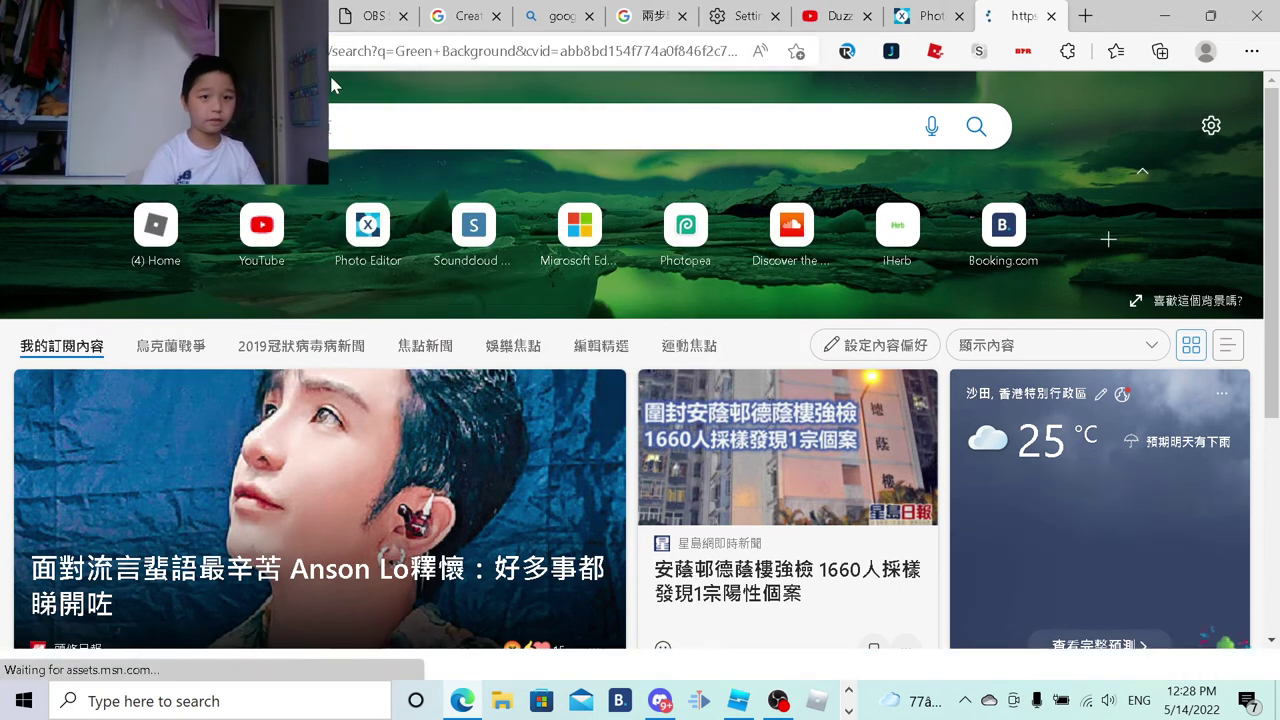
{"action": "scroll", "coordinate": [754, 354], "scroll_direction": "down", "scroll_amount": 4}
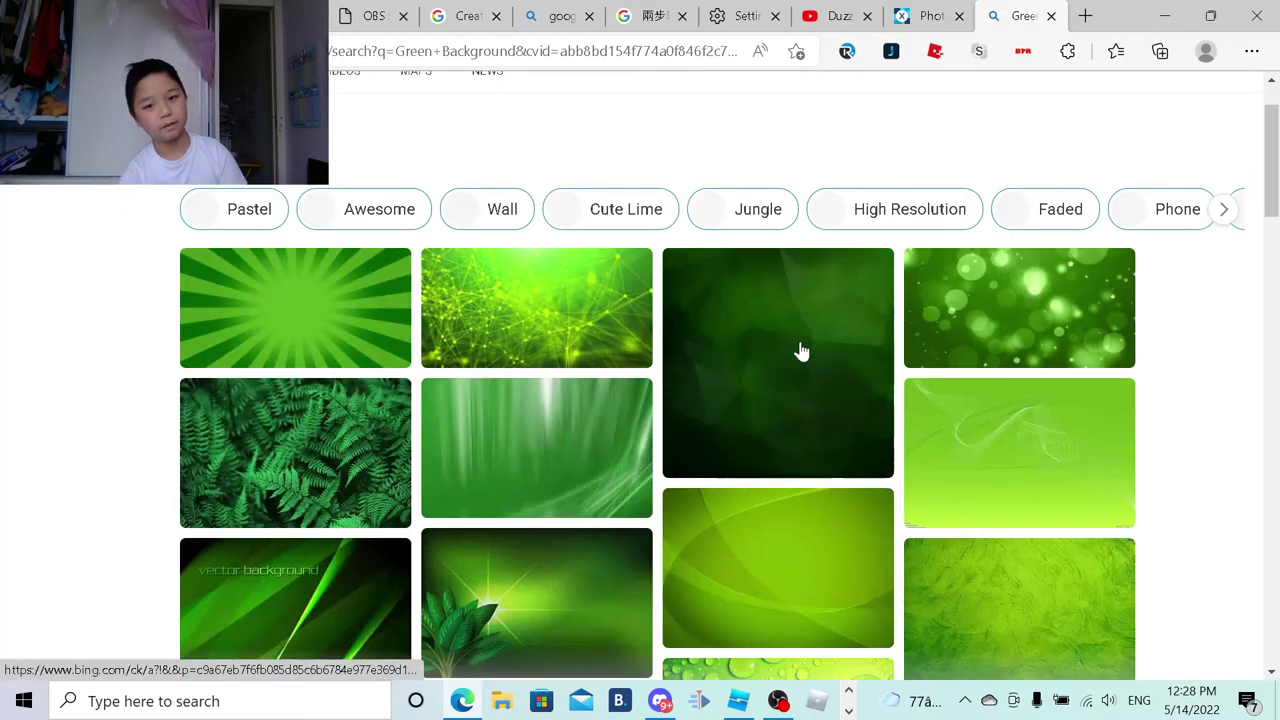
{"action": "scroll", "coordinate": [1230, 292], "scroll_direction": "down", "scroll_amount": 1}
{"action": "scroll", "coordinate": [1190, 295], "scroll_direction": "up", "scroll_amount": 3}
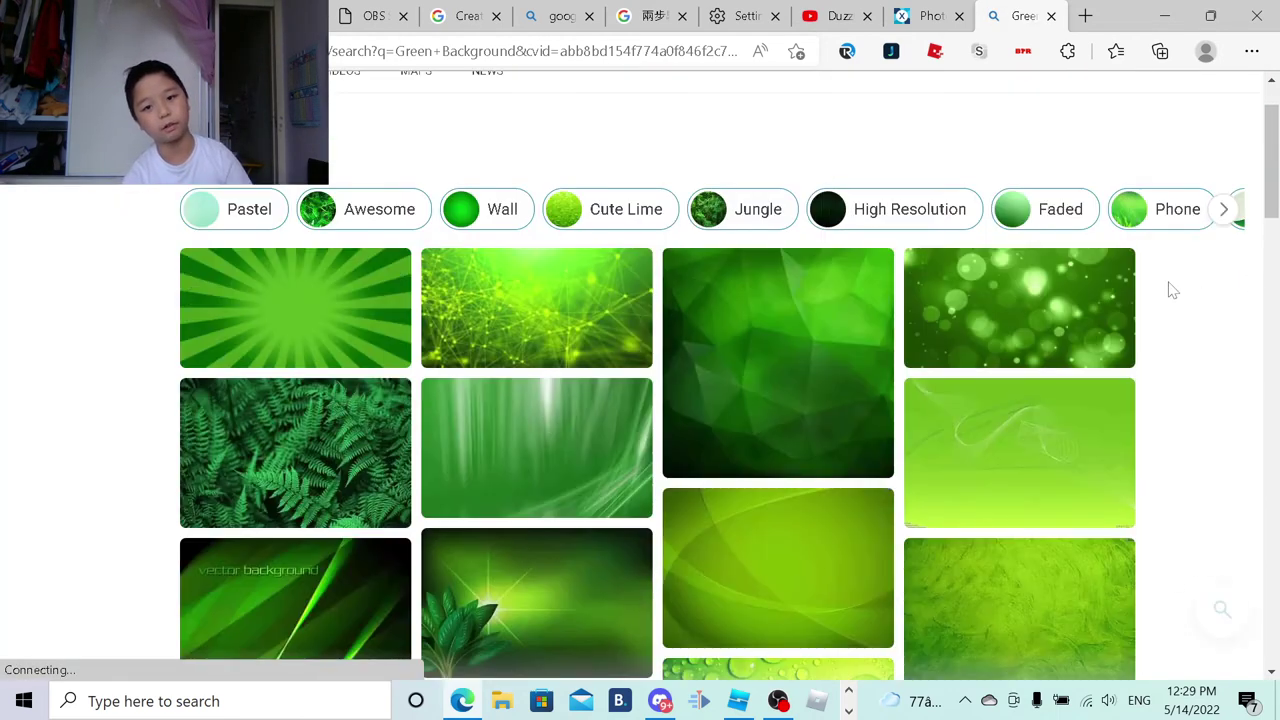
{"action": "scroll", "coordinate": [1000, 563], "scroll_direction": "down", "scroll_amount": 2}
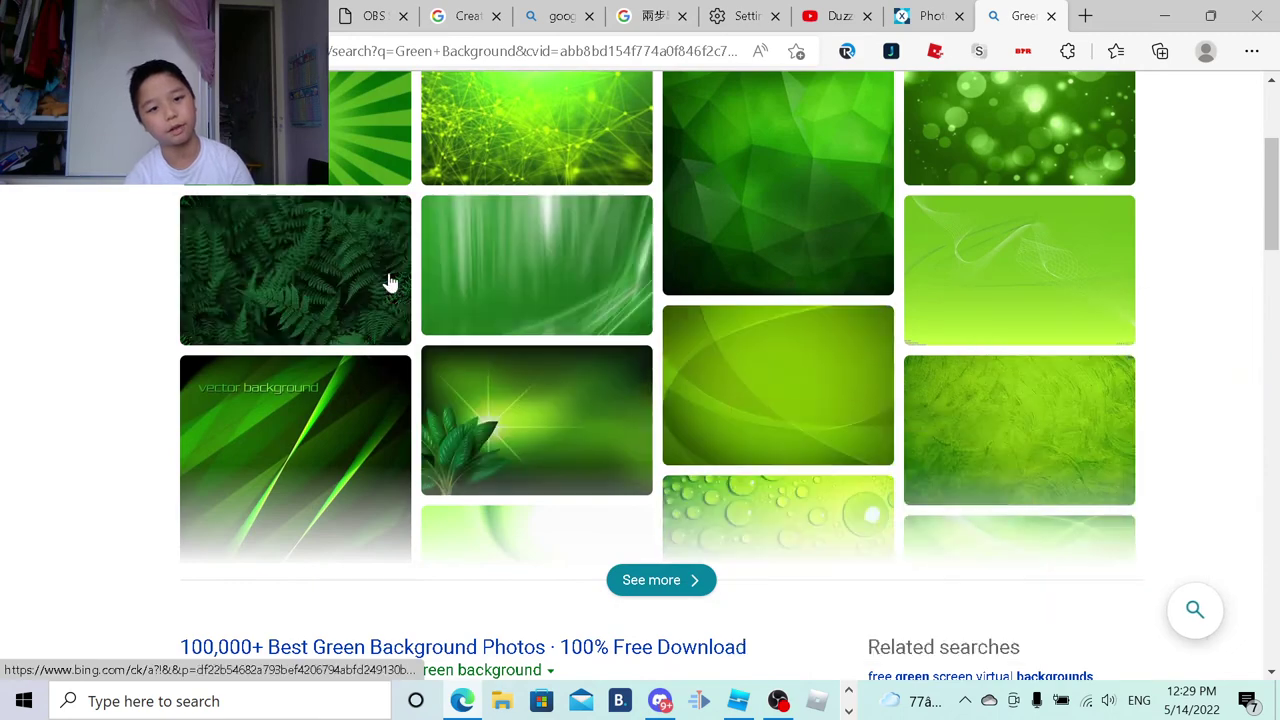
{"action": "scroll", "coordinate": [385, 300], "scroll_direction": "up", "scroll_amount": 2}
{"action": "left_click", "coordinate": [366, 333]}
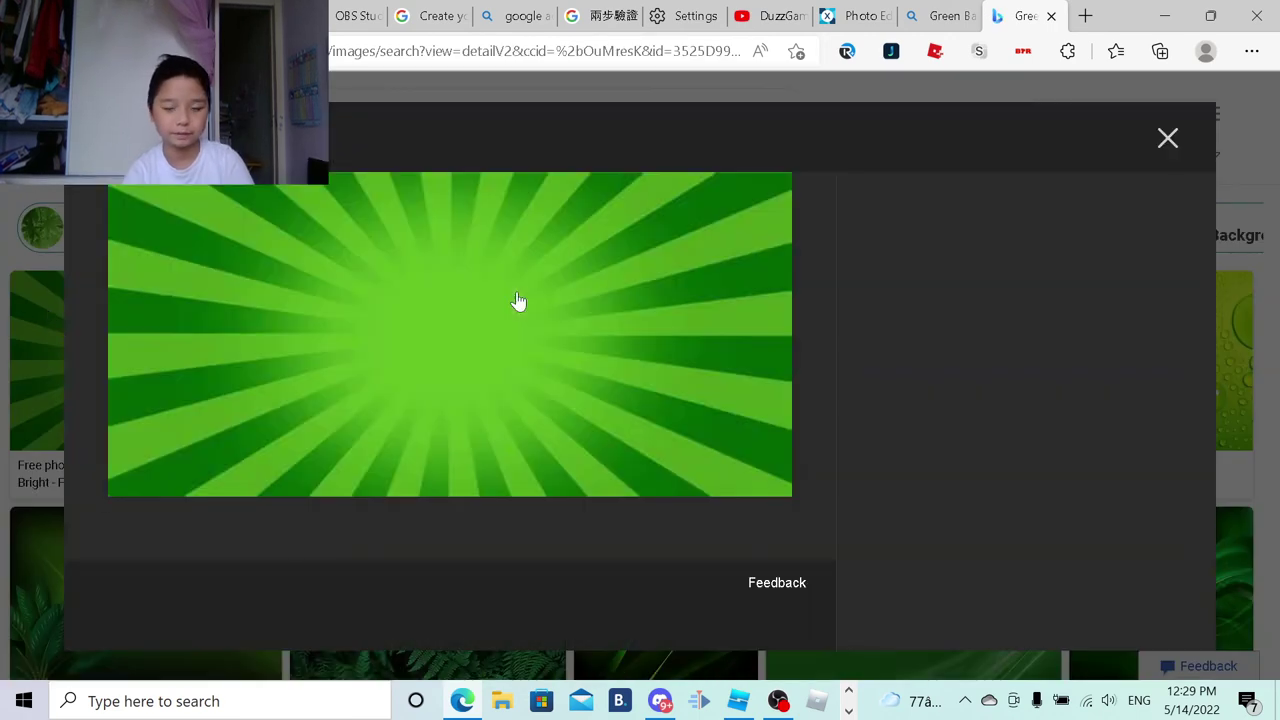
Step: Save the green sunburst image as a PNG in Downloads
{"action": "right_click", "coordinate": [517, 301]}
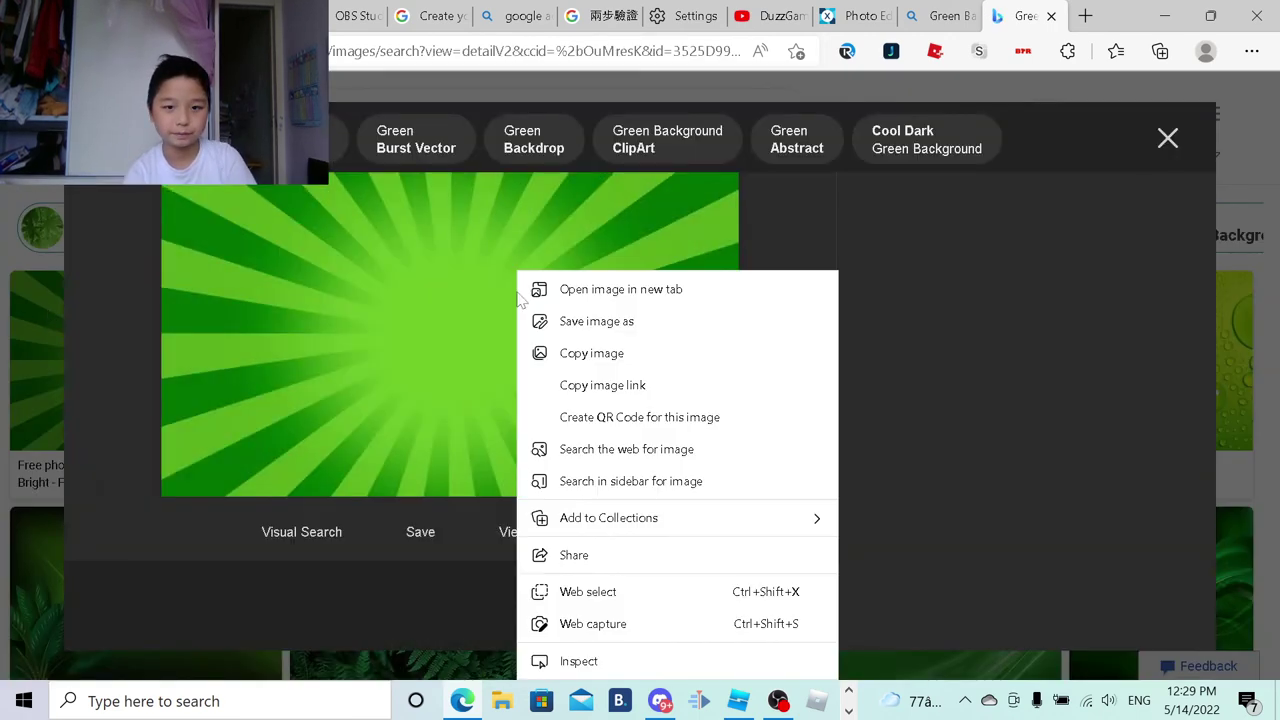
{"action": "left_click", "coordinate": [571, 334]}
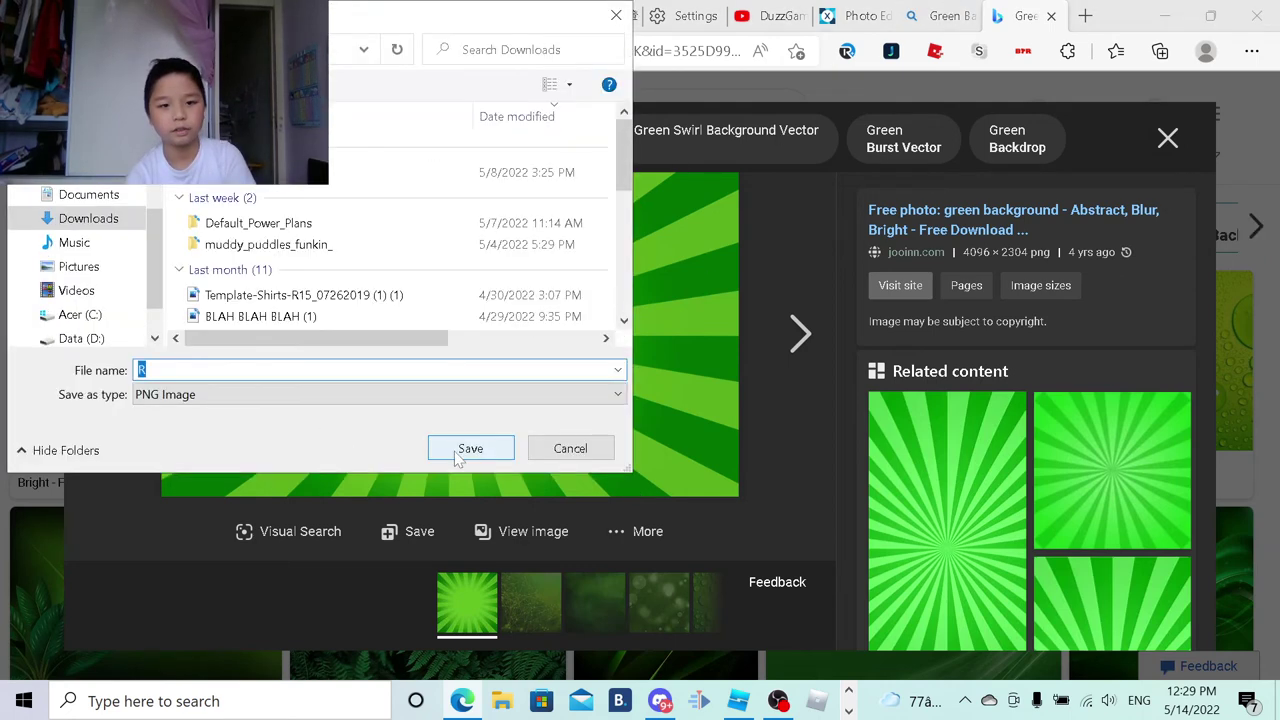
{"action": "left_click", "coordinate": [458, 455]}
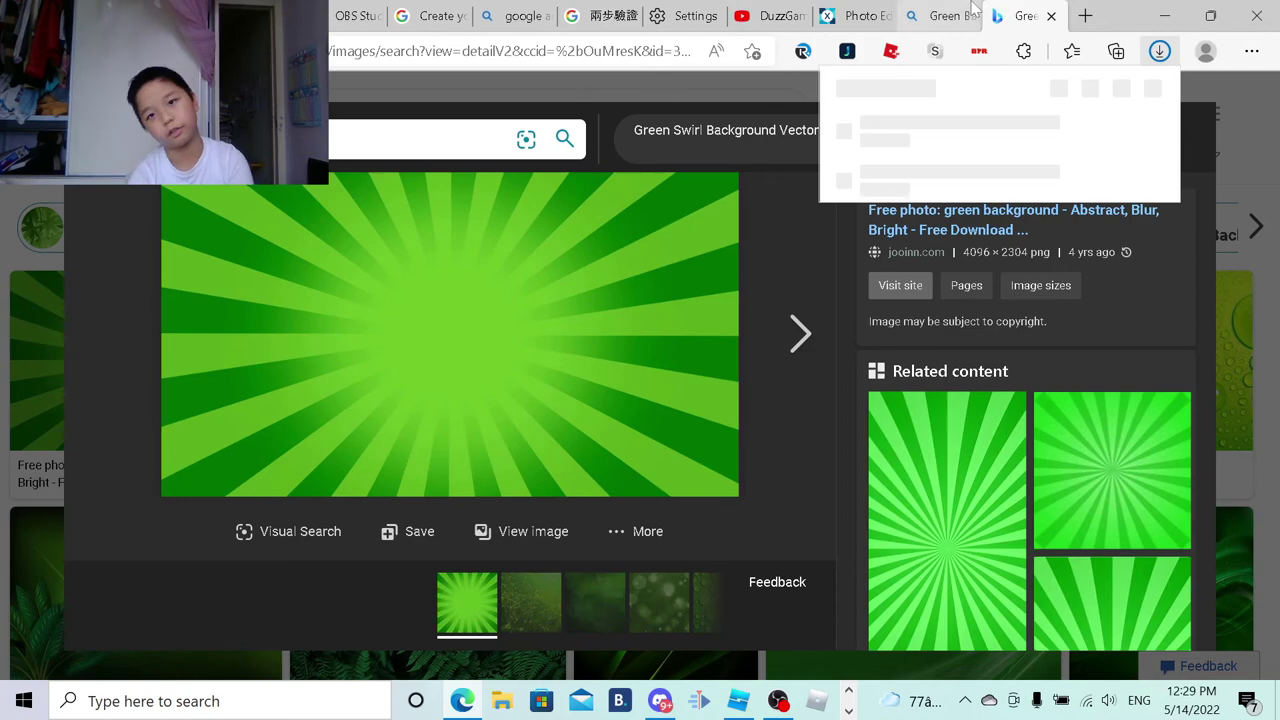
Step: Return to the Pixlr X editor home page tab
{"action": "left_click", "coordinate": [955, 15]}
{"action": "left_click", "coordinate": [855, 15]}
{"action": "scroll", "coordinate": [740, 310], "scroll_direction": "down", "scroll_amount": 3}
{"action": "scroll", "coordinate": [731, 310], "scroll_direction": "up", "scroll_amount": 3}
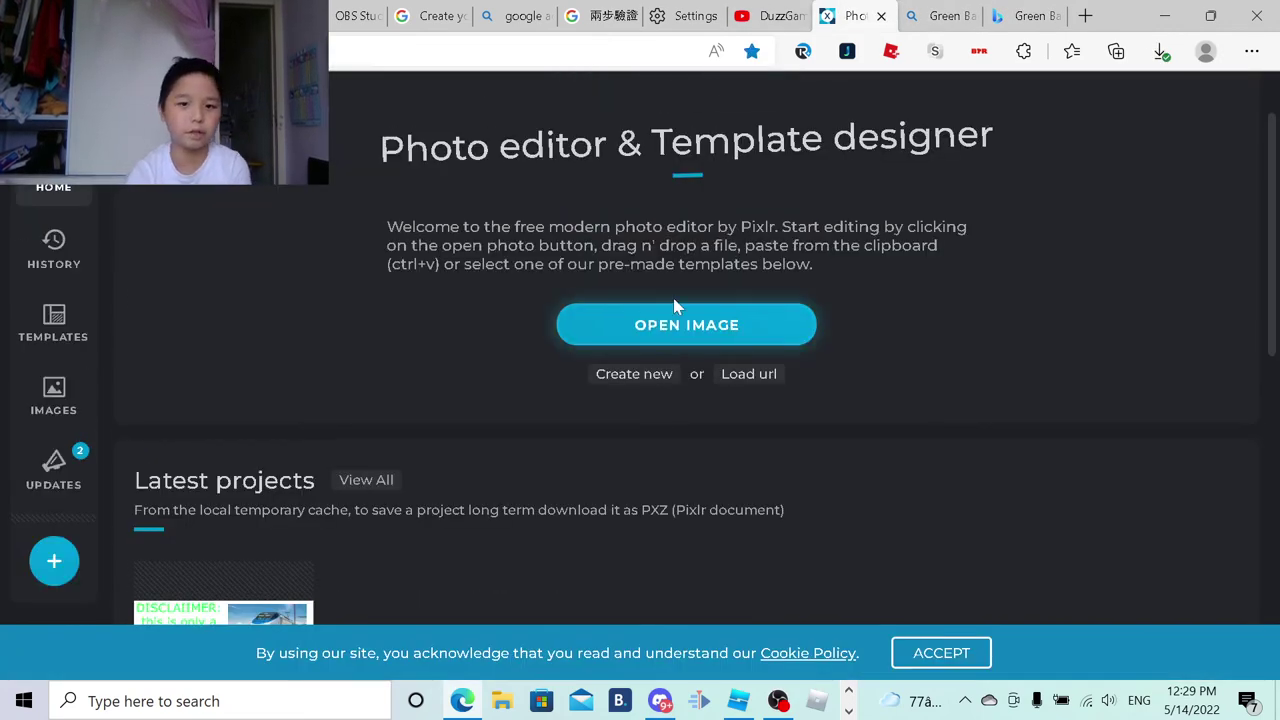
Step: Pause the recording, check the saved Pixlr image, then return to Branding's Video watermark section
{"action": "left_click", "coordinate": [738, 700]}
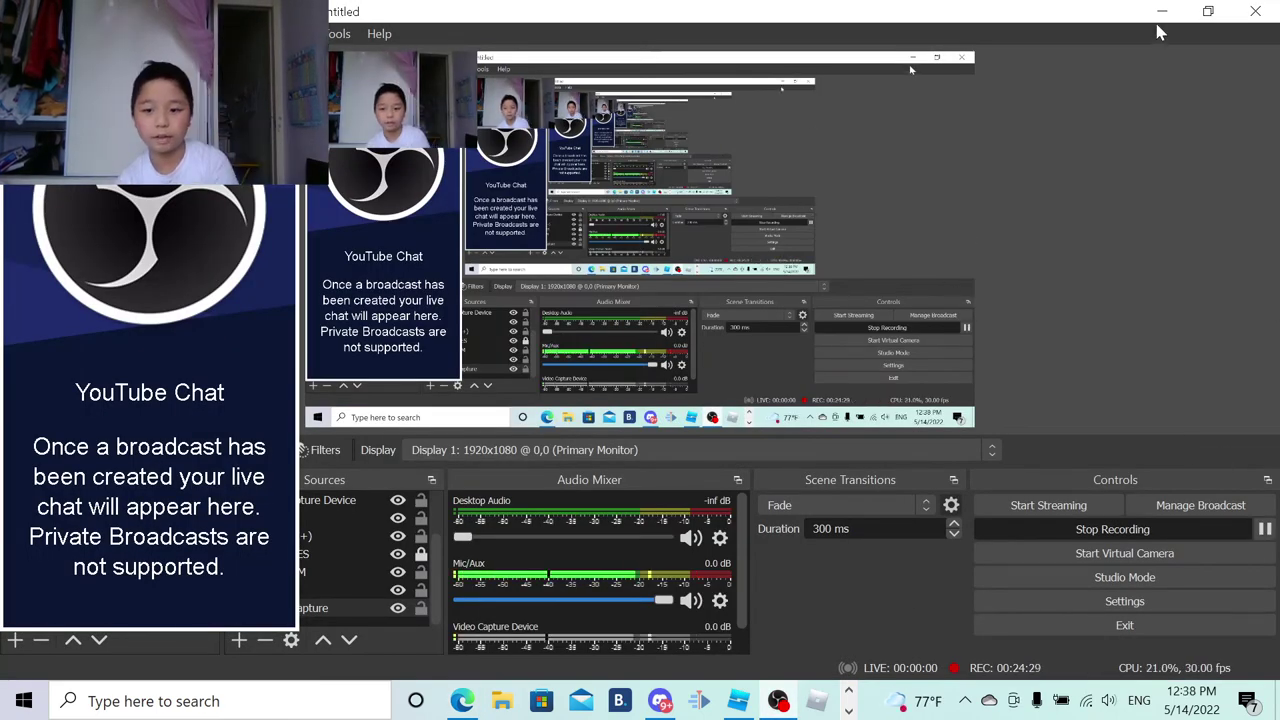
{"action": "left_click", "coordinate": [1161, 12]}
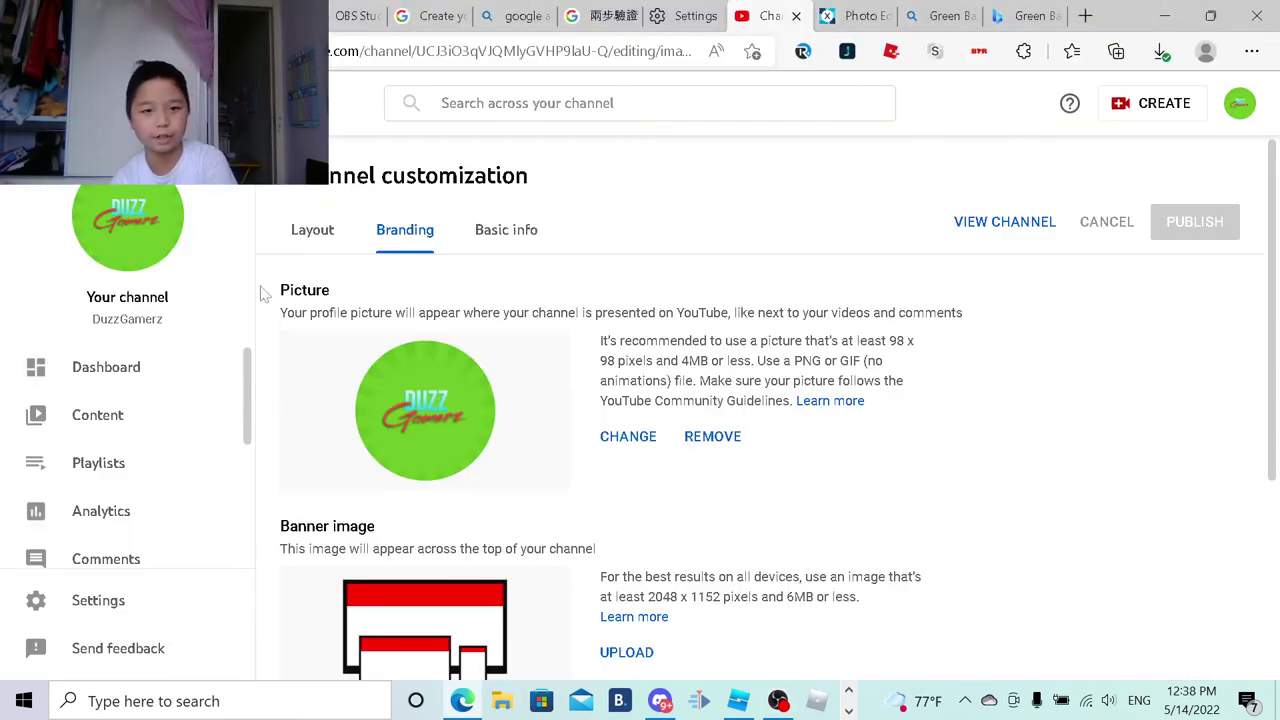
{"action": "scroll", "coordinate": [537, 480], "scroll_direction": "down", "scroll_amount": 3}
{"action": "scroll", "coordinate": [660, 450], "scroll_direction": "down", "scroll_amount": 1}
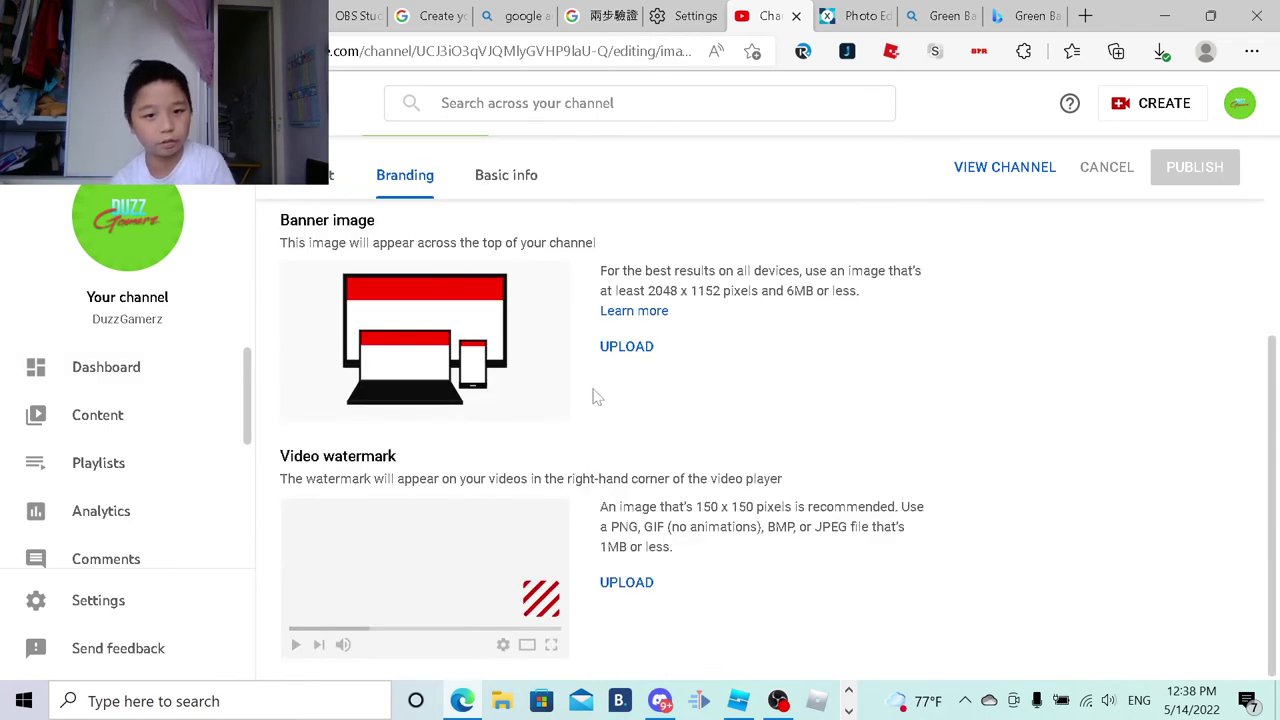
{"action": "scroll", "coordinate": [565, 450], "scroll_direction": "up", "scroll_amount": 5}
{"action": "left_click", "coordinate": [845, 15]}
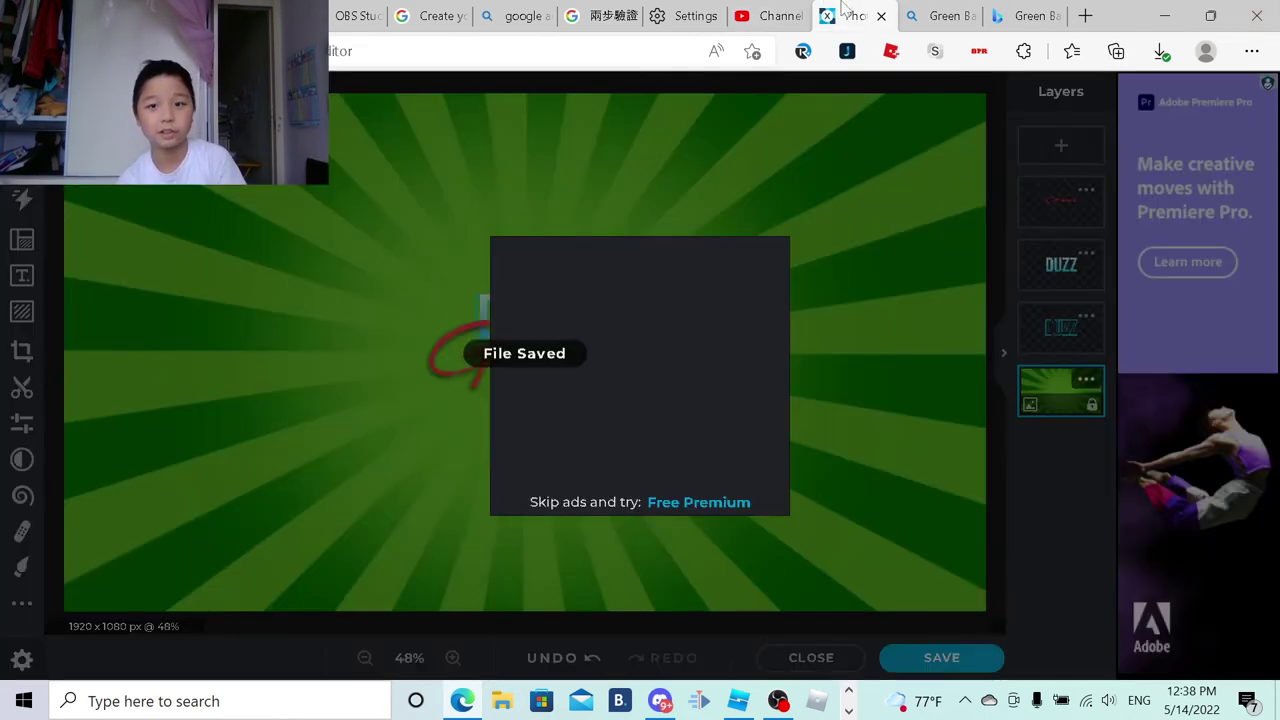
{"action": "left_click", "coordinate": [770, 15]}
{"action": "scroll", "coordinate": [581, 510], "scroll_direction": "down", "scroll_amount": 3}
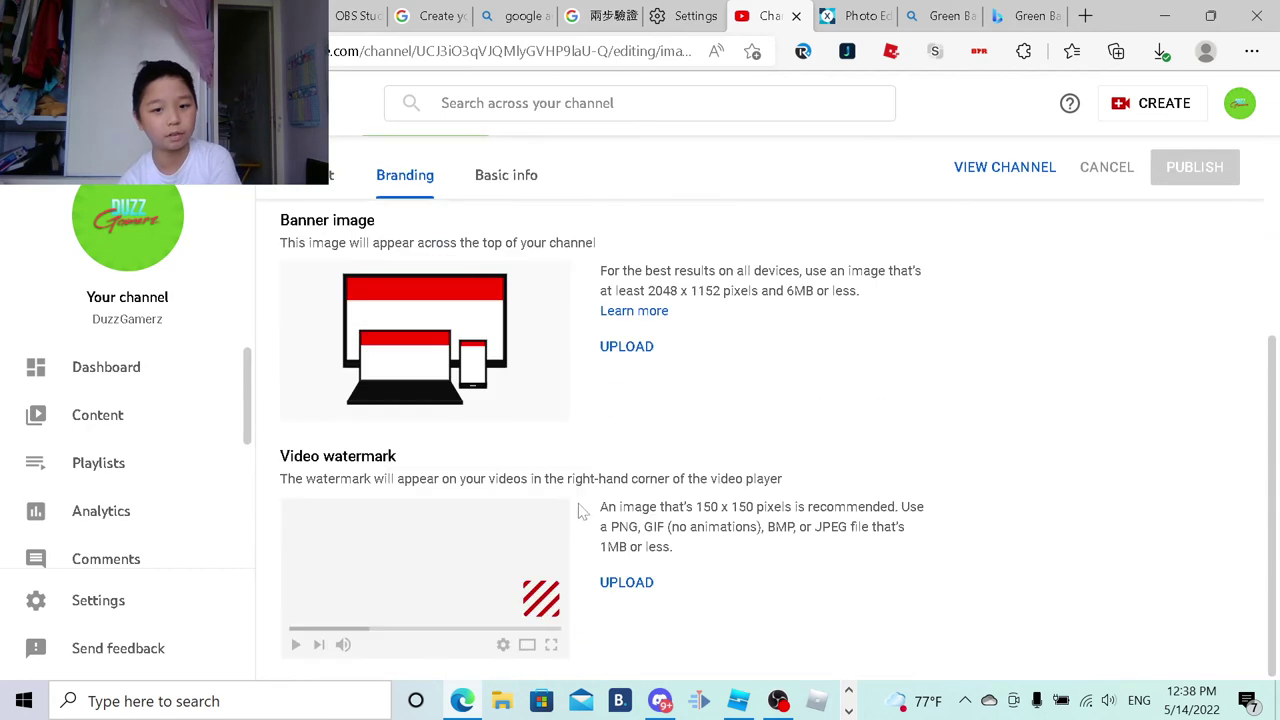
Step: Upload image R as the video watermark, shrinking and centring the square crop on the logo
{"action": "left_click", "coordinate": [633, 583]}
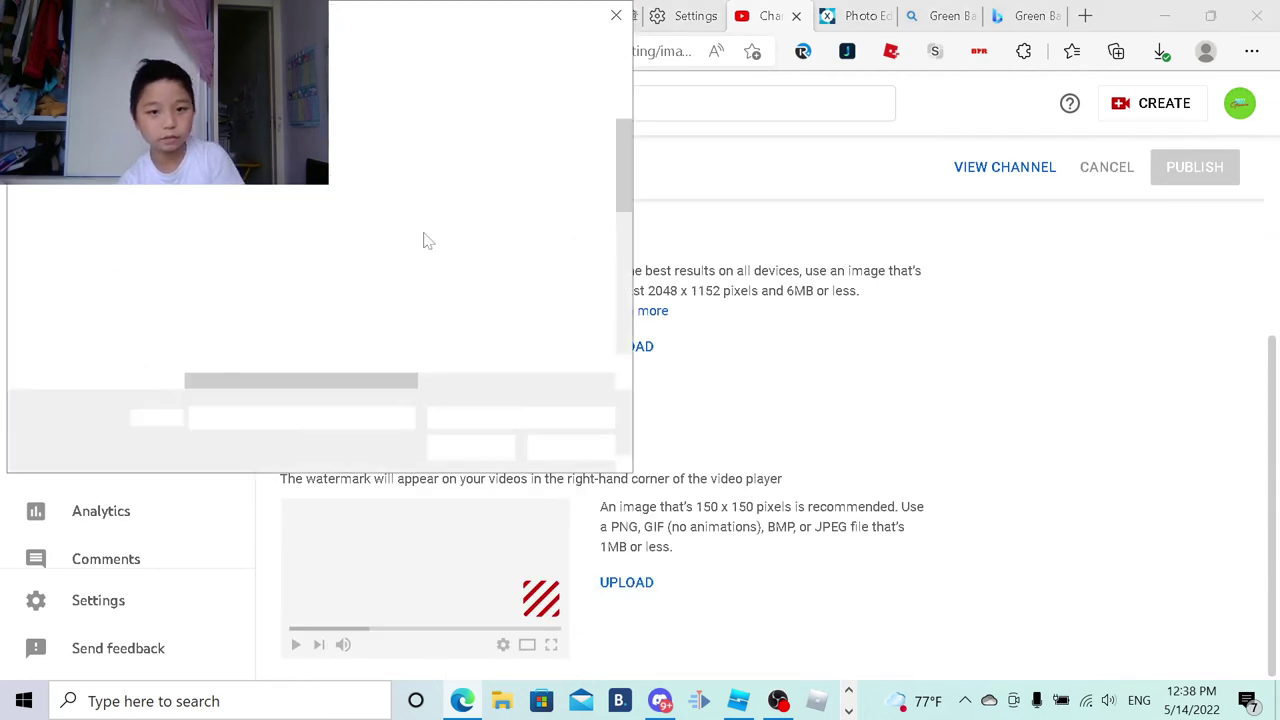
{"action": "scroll", "coordinate": [255, 295], "scroll_direction": "down", "scroll_amount": 10}
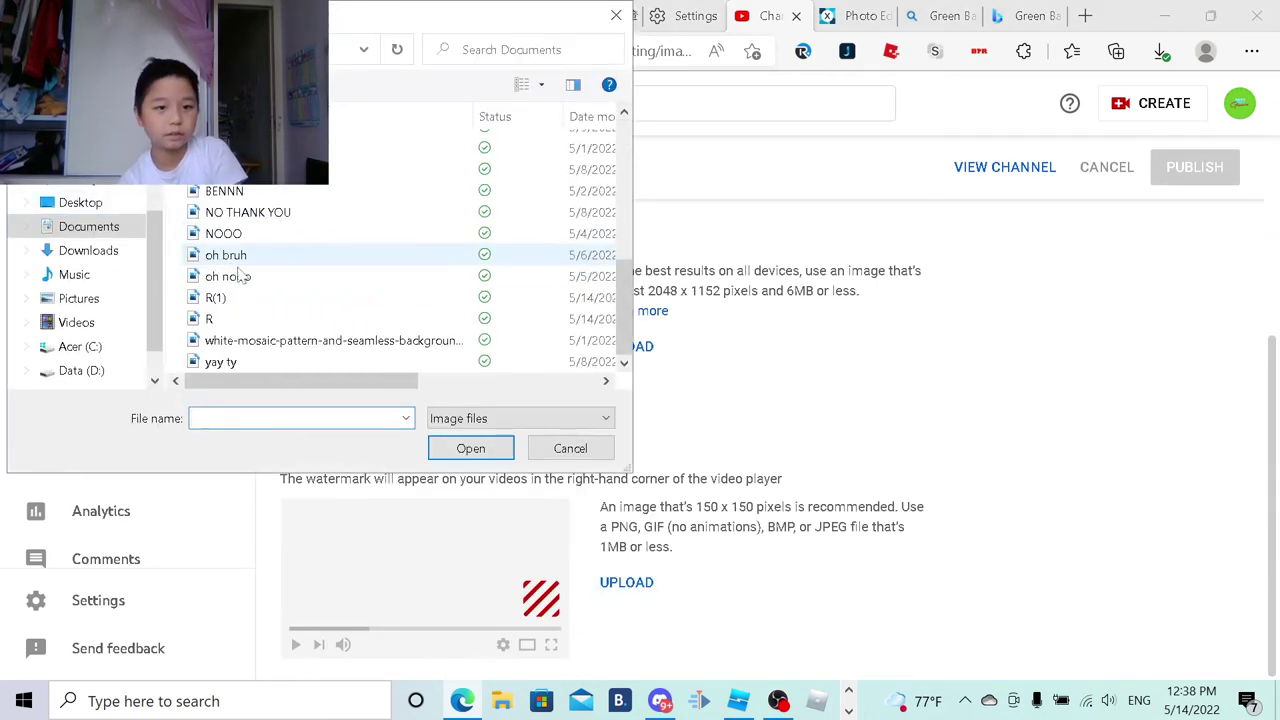
{"action": "double_click", "coordinate": [250, 322]}
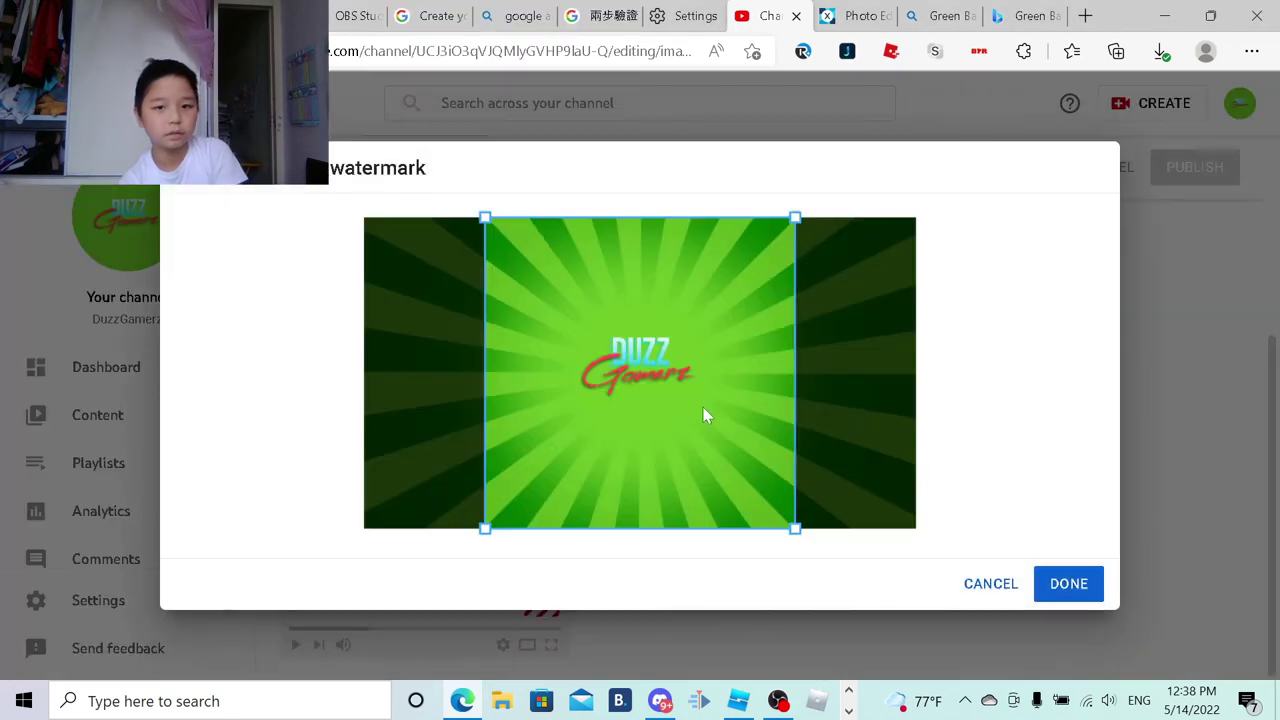
{"action": "left_click_drag", "start_coordinate": [795, 530], "coordinate": [711, 443]}
{"action": "left_click_drag", "start_coordinate": [655, 282], "coordinate": [696, 313]}
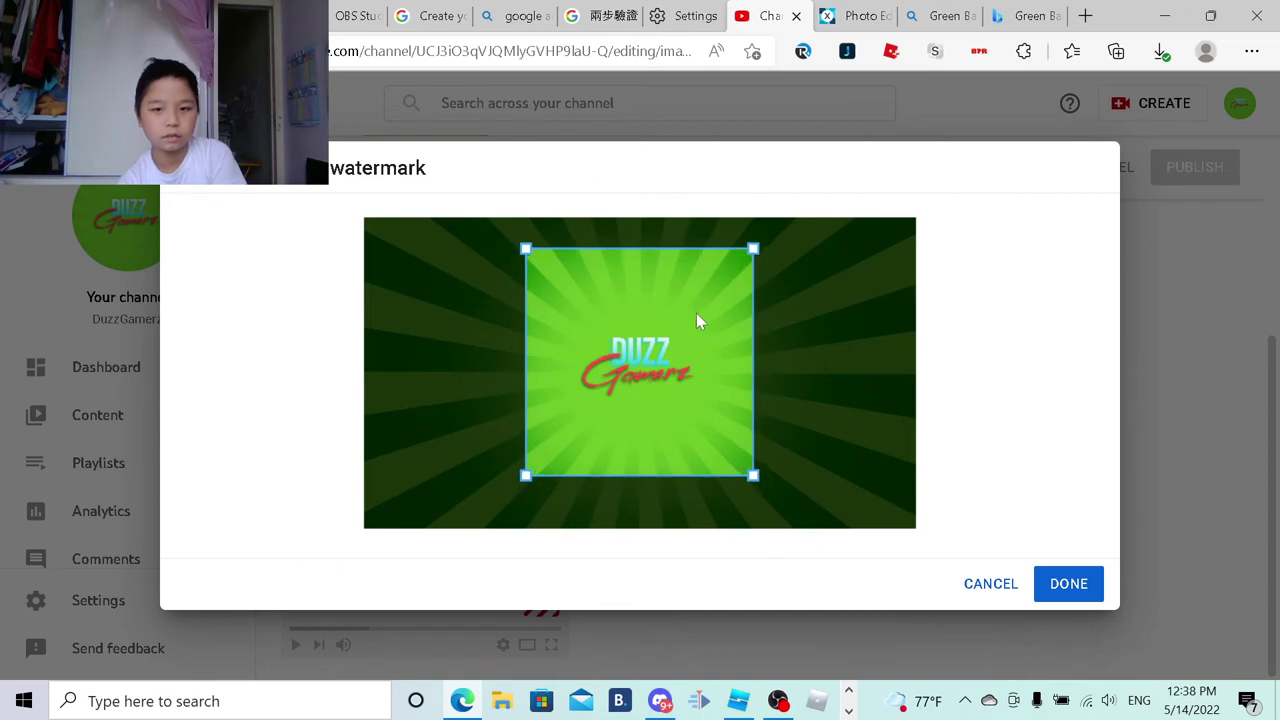
{"action": "left_click", "coordinate": [1089, 587]}
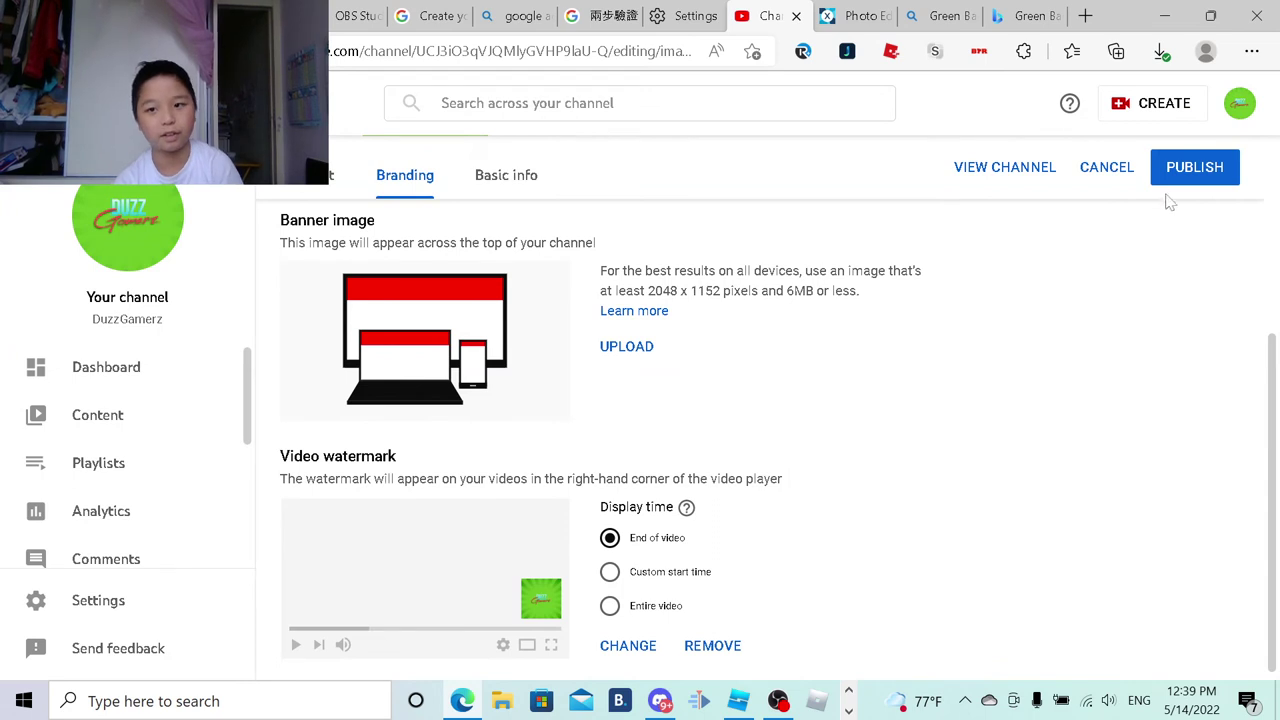
Step: Publish the watermark, set it to appear from a custom start time of 00:05, and republish
{"action": "left_click", "coordinate": [1177, 184]}
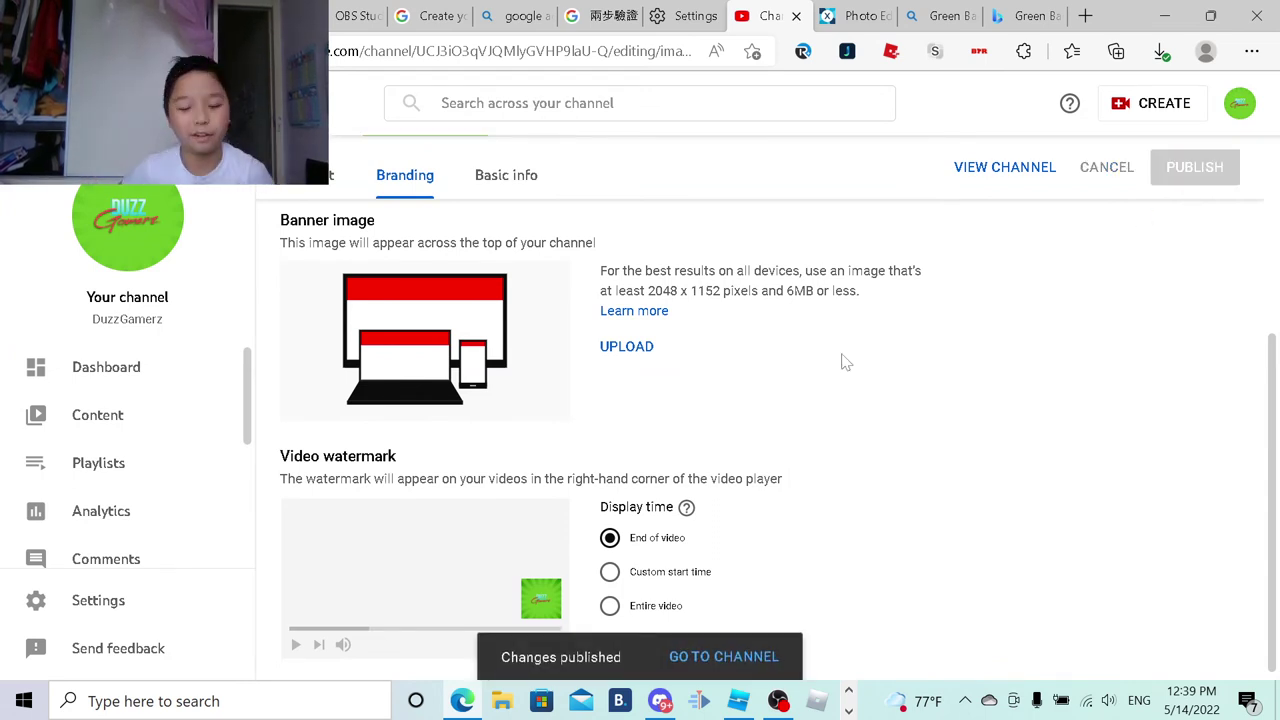
{"action": "scroll", "coordinate": [720, 366], "scroll_direction": "down", "scroll_amount": 1}
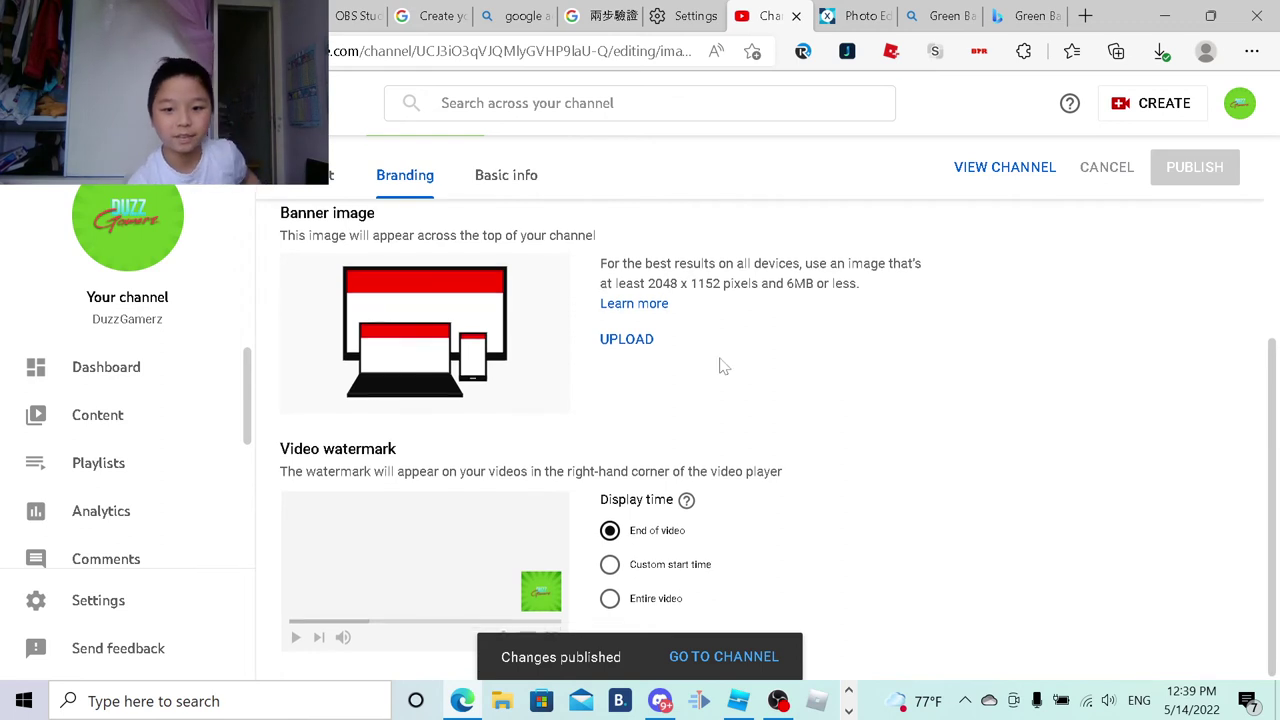
{"action": "left_click", "coordinate": [660, 568]}
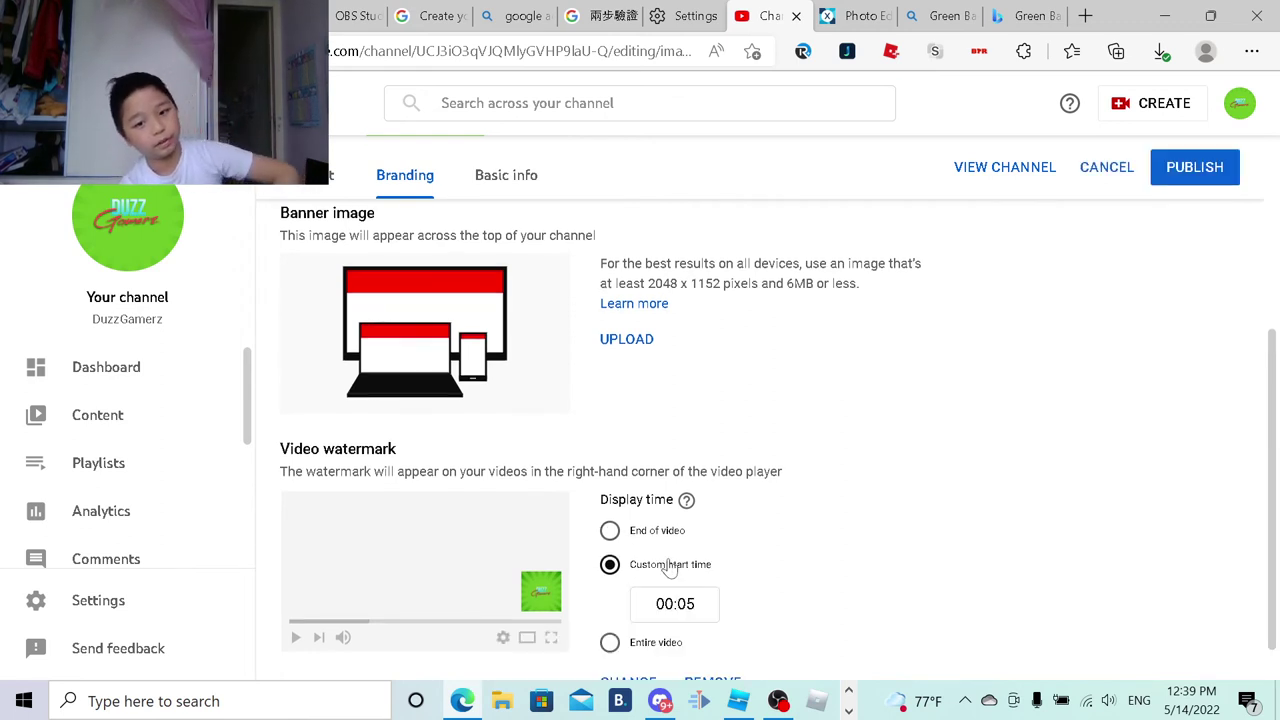
{"action": "scroll", "coordinate": [660, 570], "scroll_direction": "down", "scroll_amount": 1}
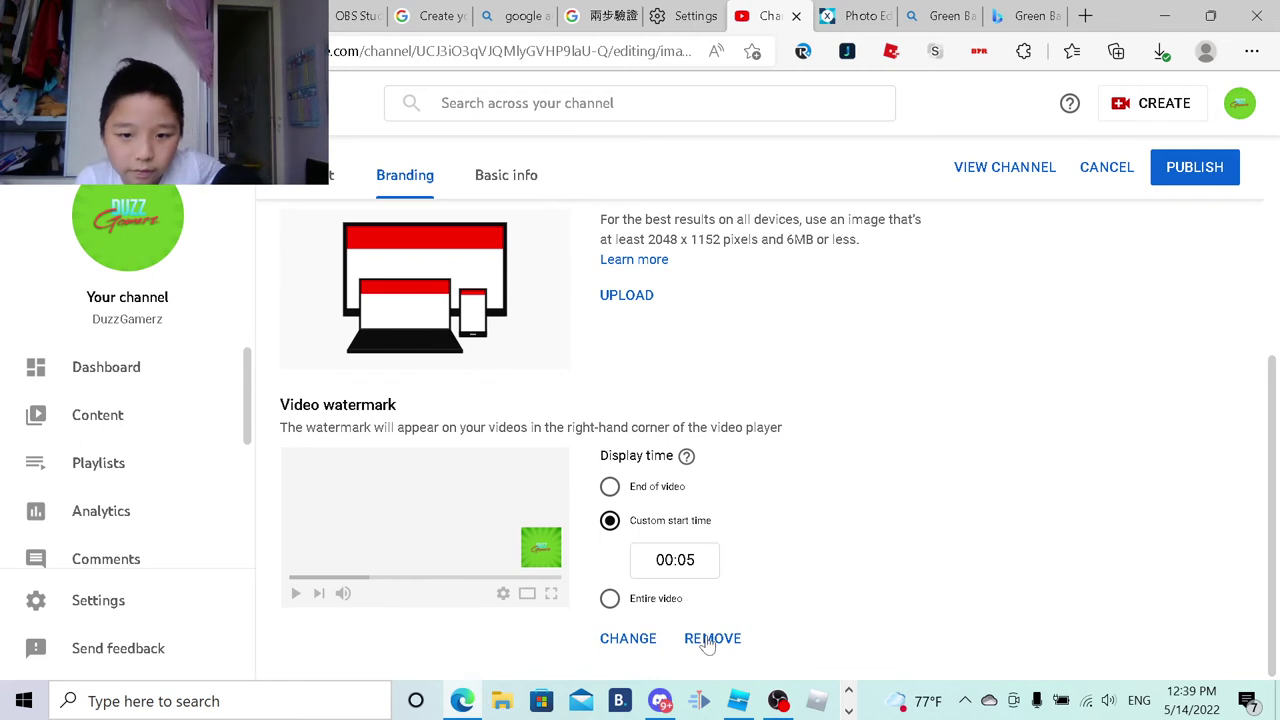
{"action": "left_click", "coordinate": [1208, 182]}
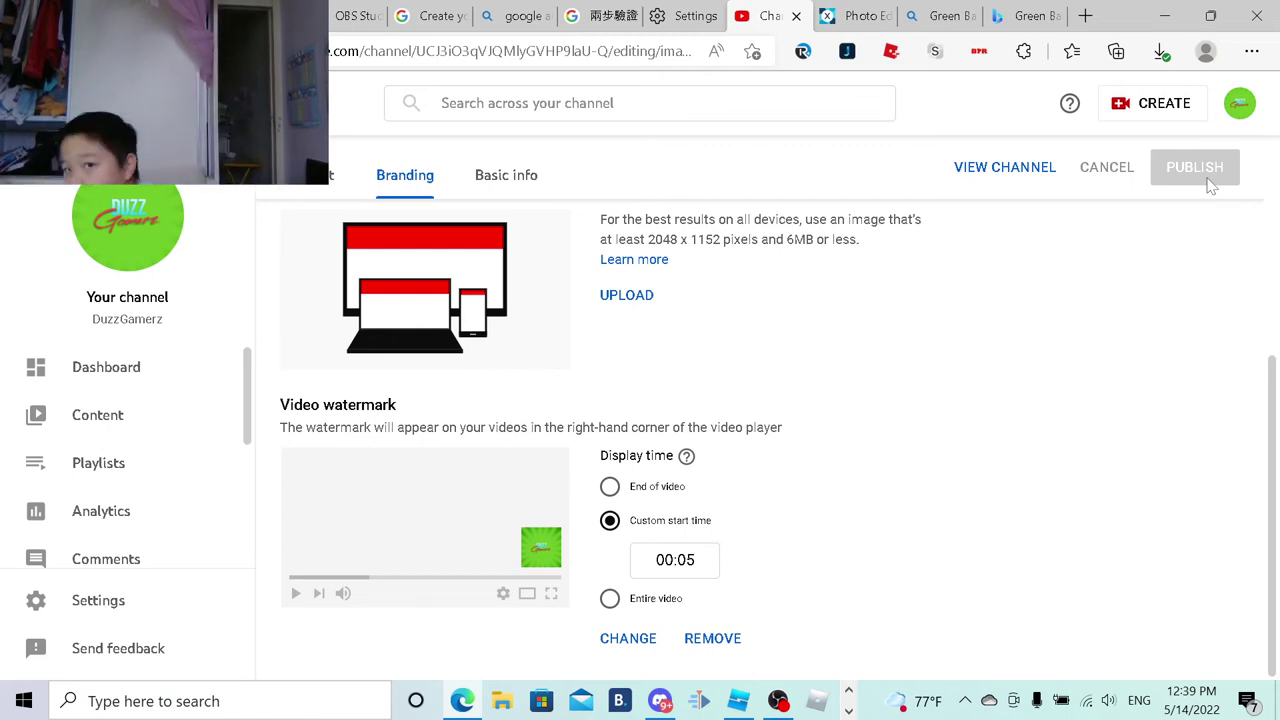
{"action": "scroll", "coordinate": [894, 424], "scroll_direction": "up", "scroll_amount": 3}
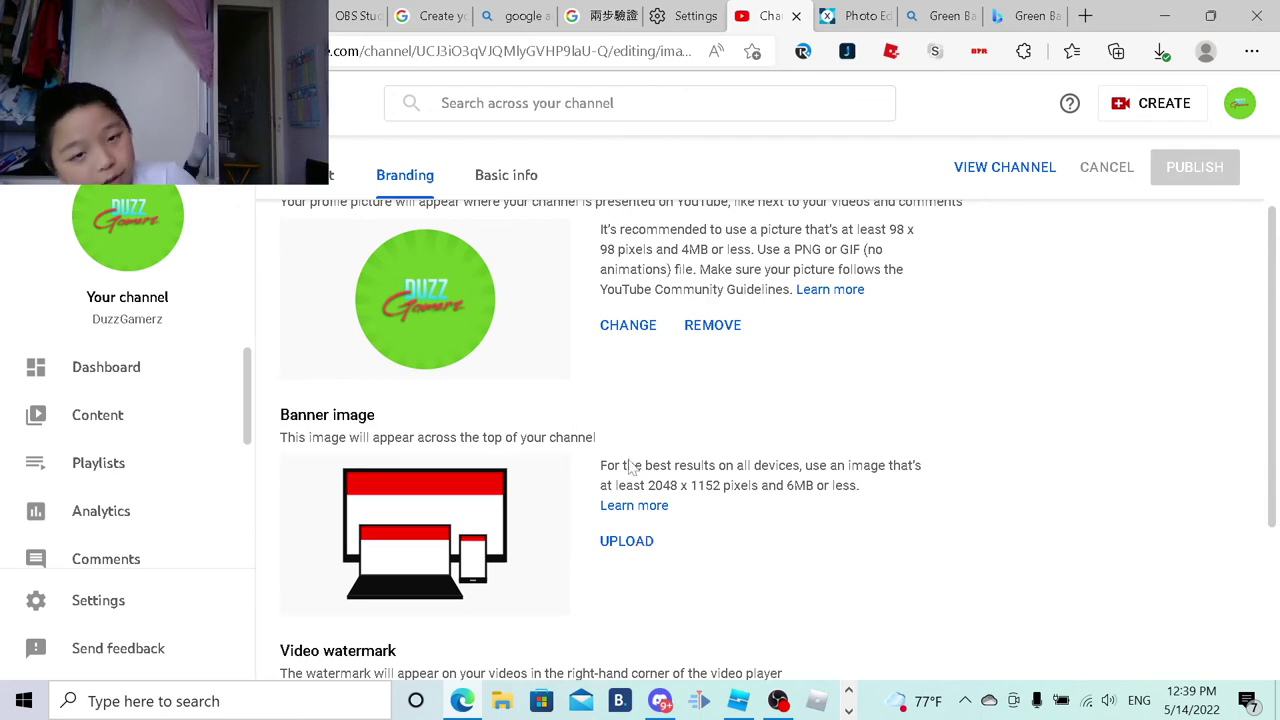
Step: Dismiss the Pixlr ad and reopen the PERFECTLY r.png project from Latest projects
{"action": "left_click", "coordinate": [855, 16]}
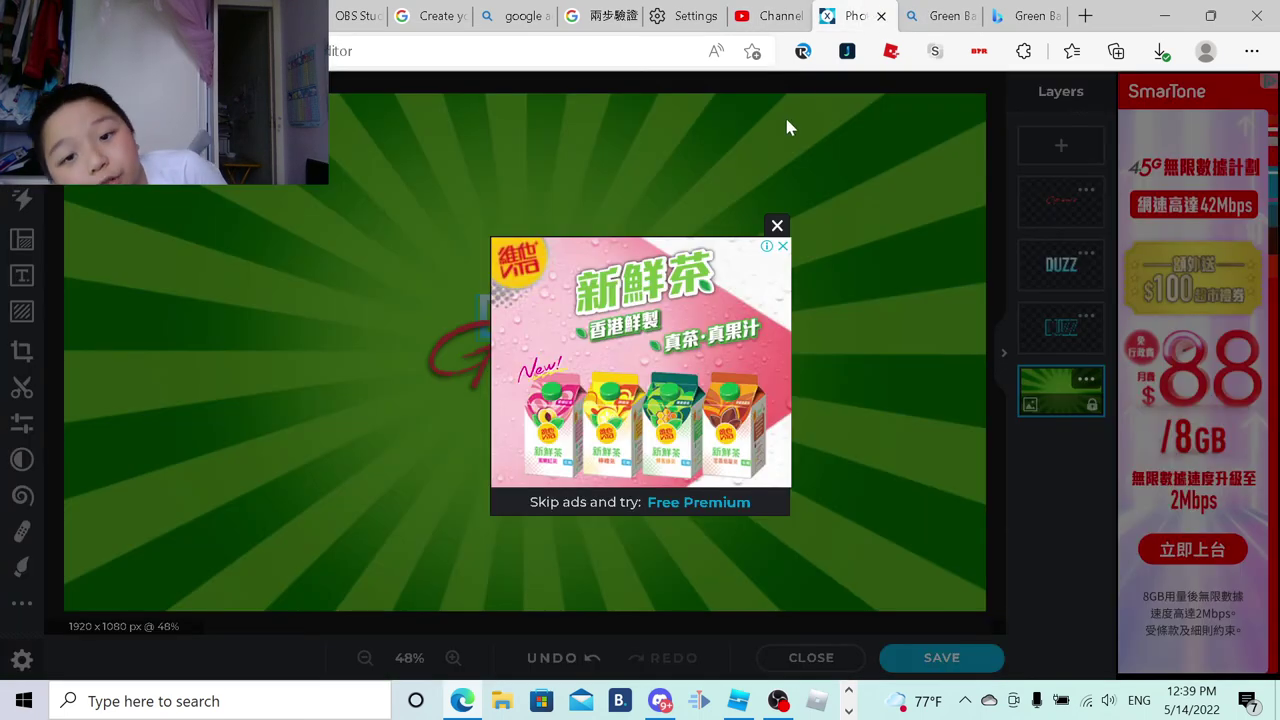
{"action": "left_click", "coordinate": [777, 226]}
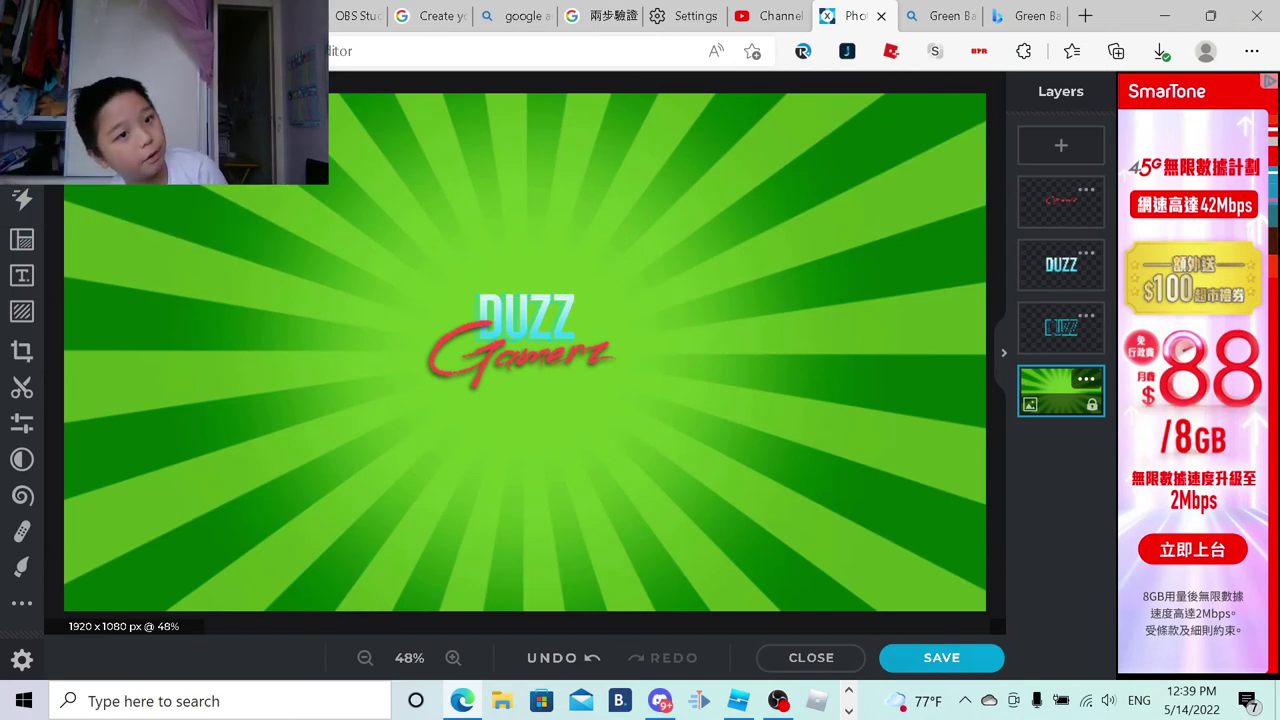
{"action": "key", "text": "alt+Left"}
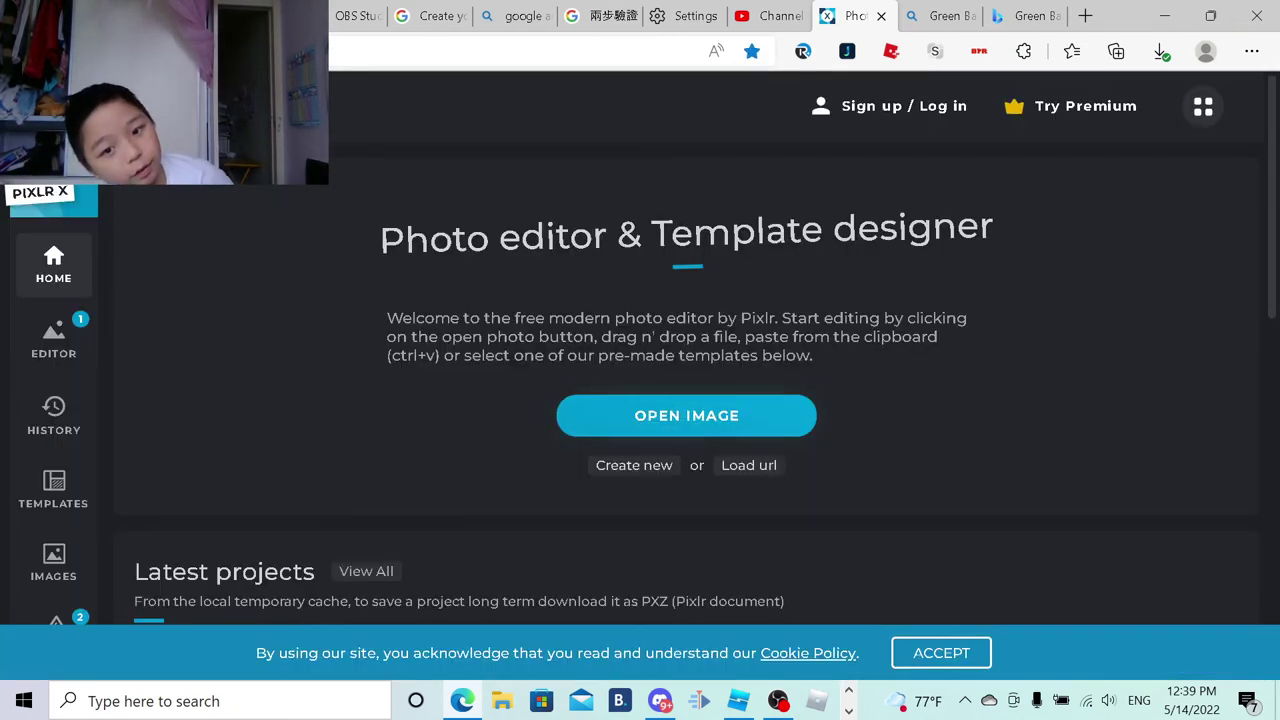
{"action": "scroll", "coordinate": [728, 591], "scroll_direction": "down", "scroll_amount": 5}
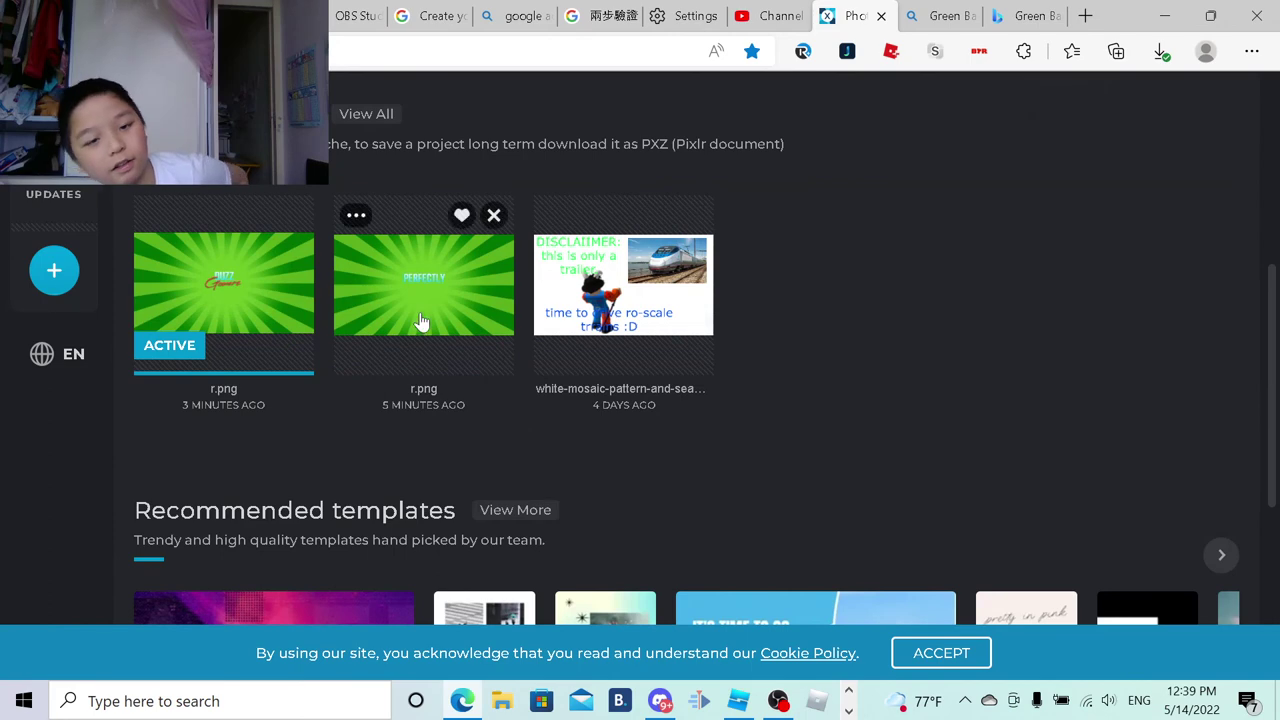
{"action": "left_click", "coordinate": [432, 312]}
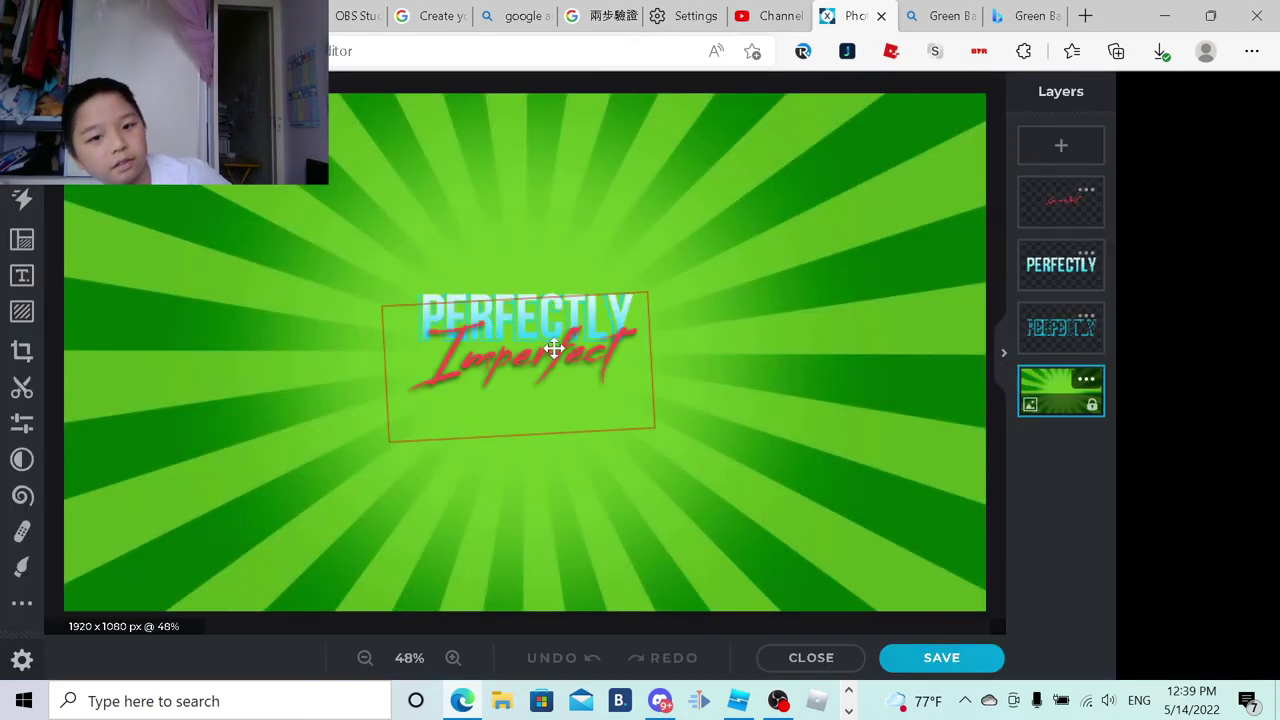
Step: Upload the green sunburst DUZZ Gamerz image as profile picture, crop it centred on the logo, and publish
{"action": "left_click", "coordinate": [757, 25]}
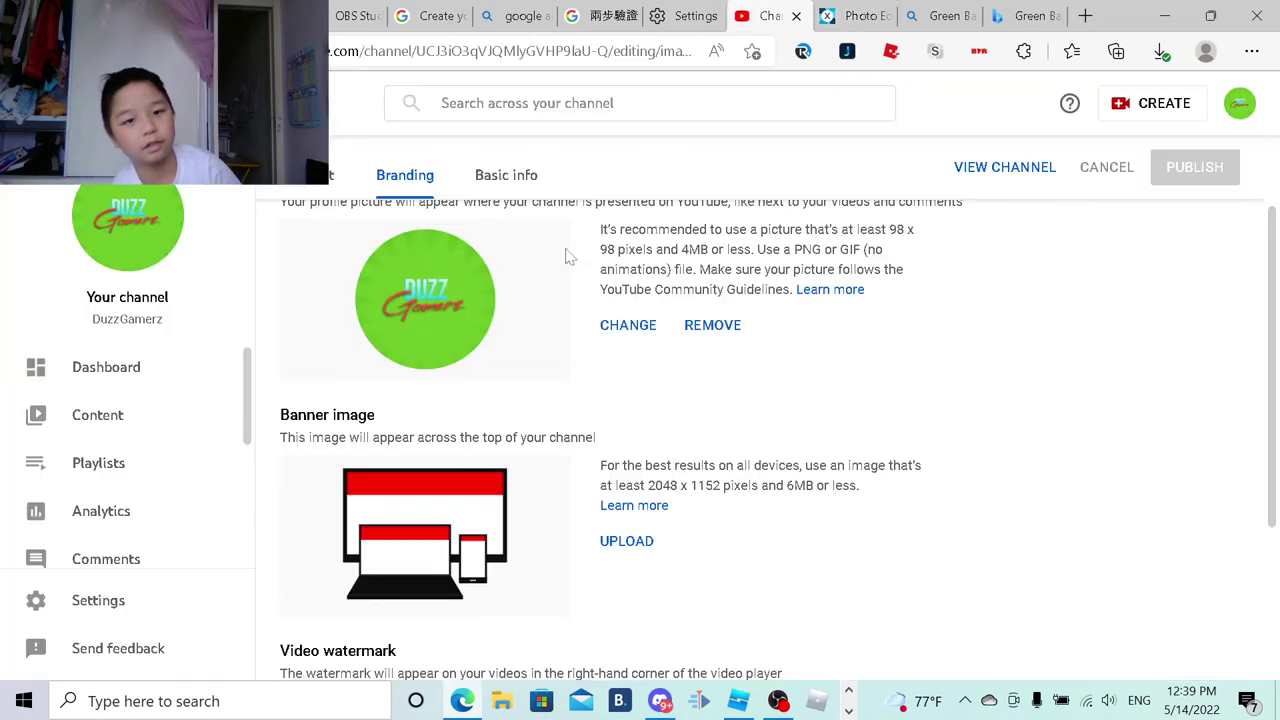
{"action": "left_click", "coordinate": [640, 338]}
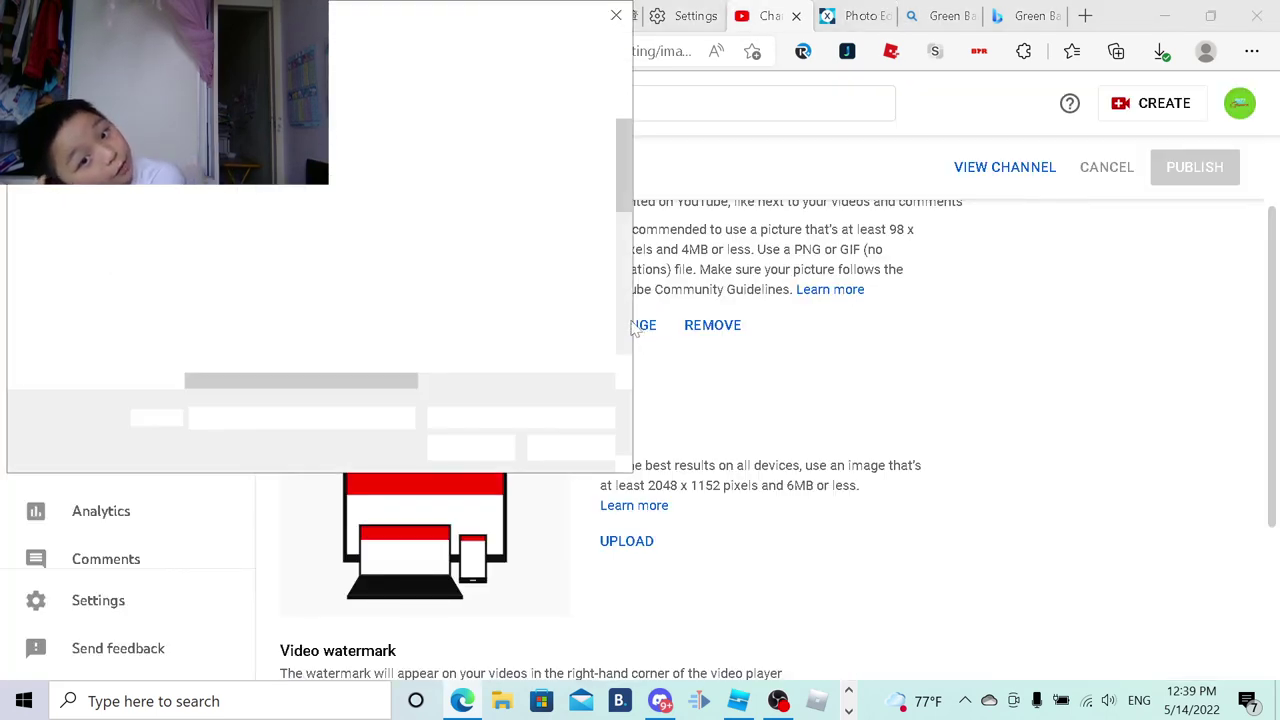
{"action": "scroll", "coordinate": [430, 278], "scroll_direction": "down", "scroll_amount": 10}
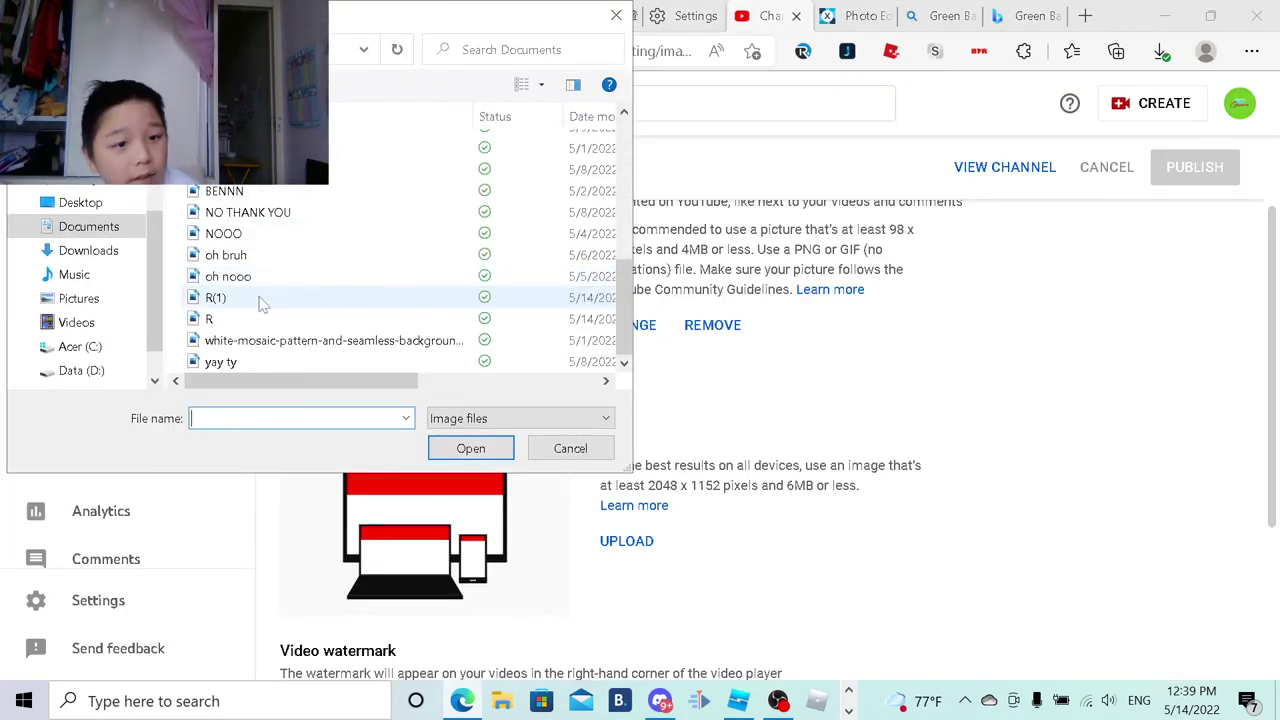
{"action": "double_click", "coordinate": [258, 300]}
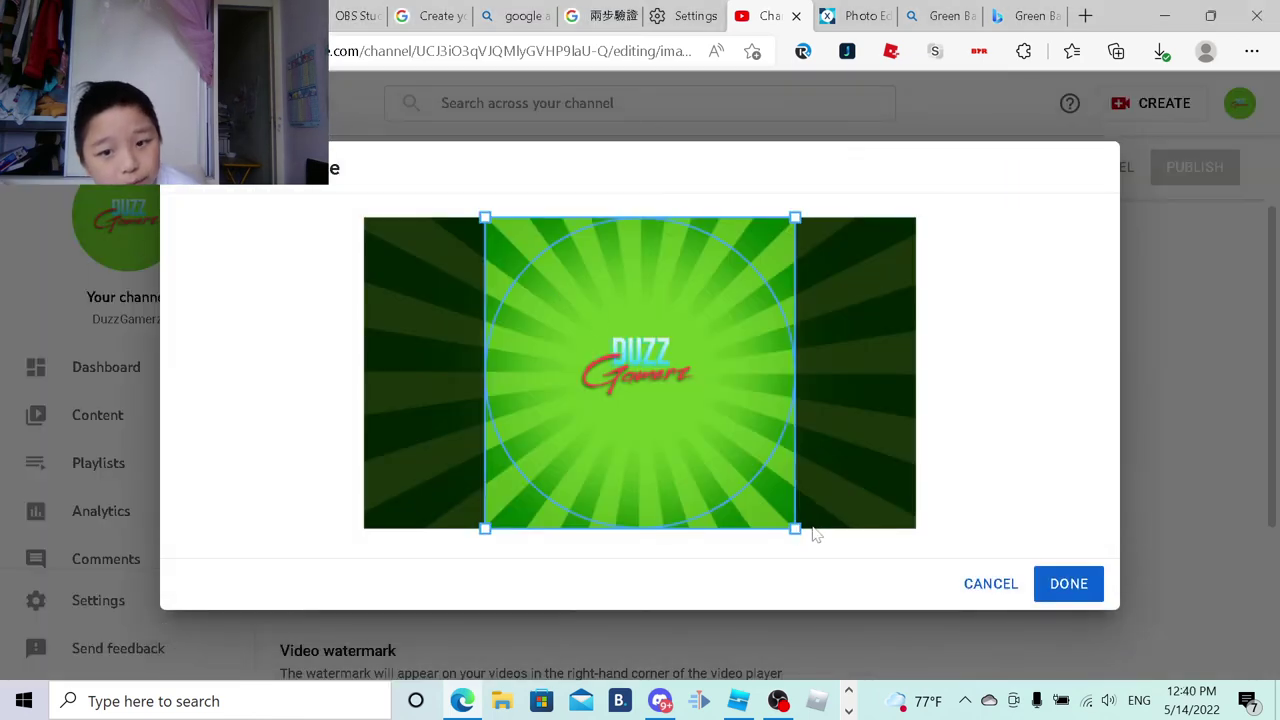
{"action": "left_click_drag", "start_coordinate": [796, 528], "coordinate": [677, 412]}
{"action": "left_click_drag", "start_coordinate": [679, 334], "coordinate": [717, 370]}
{"action": "left_click", "coordinate": [1077, 590]}
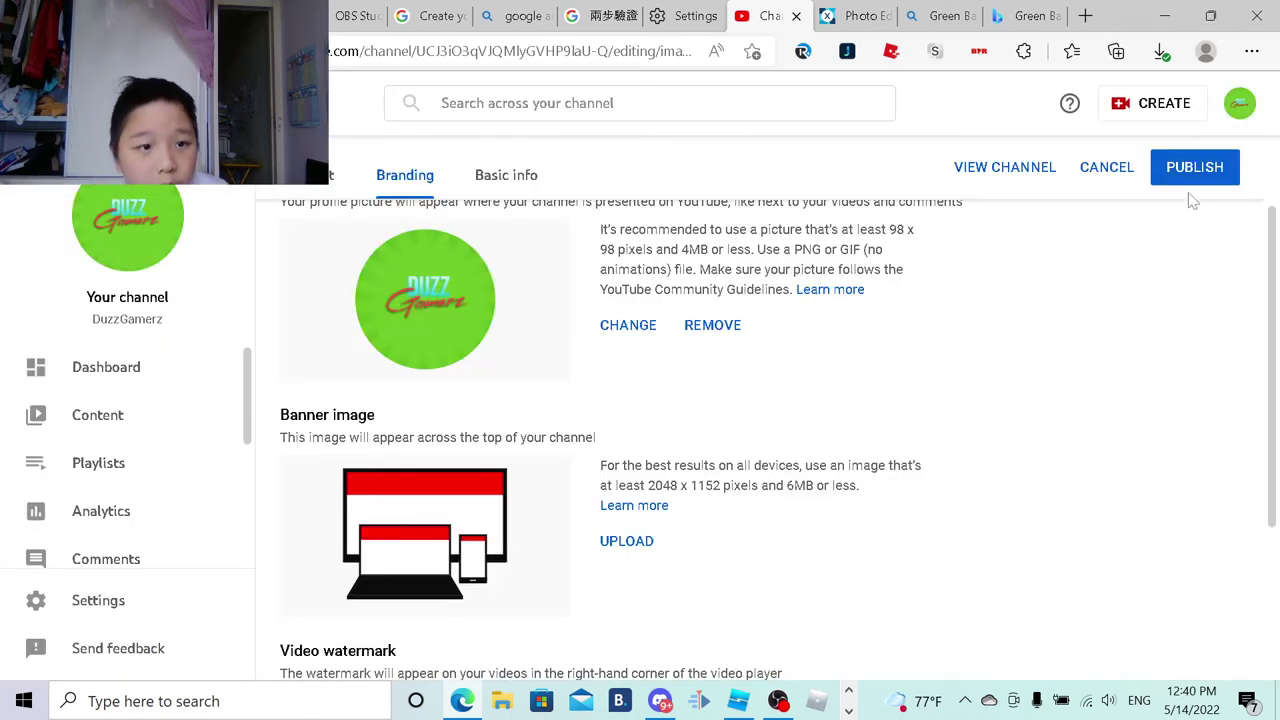
{"action": "left_click", "coordinate": [1173, 172]}
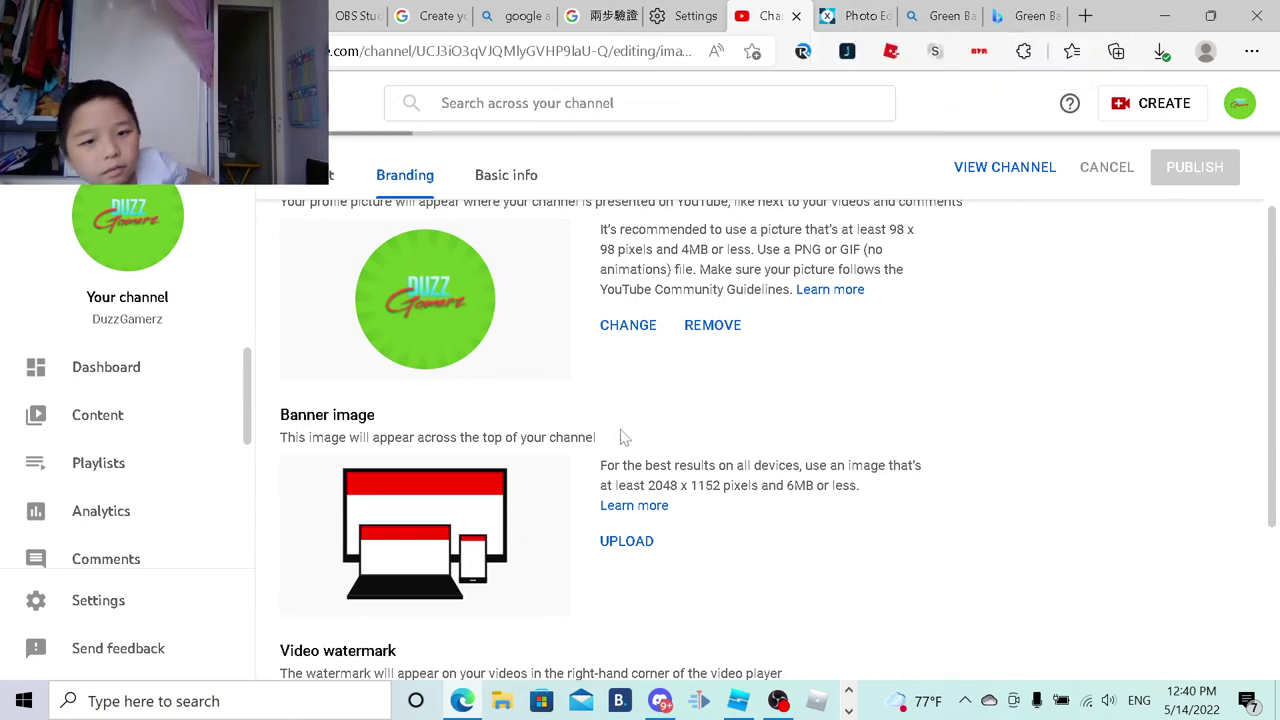
{"action": "scroll", "coordinate": [666, 391], "scroll_direction": "down", "scroll_amount": 3}
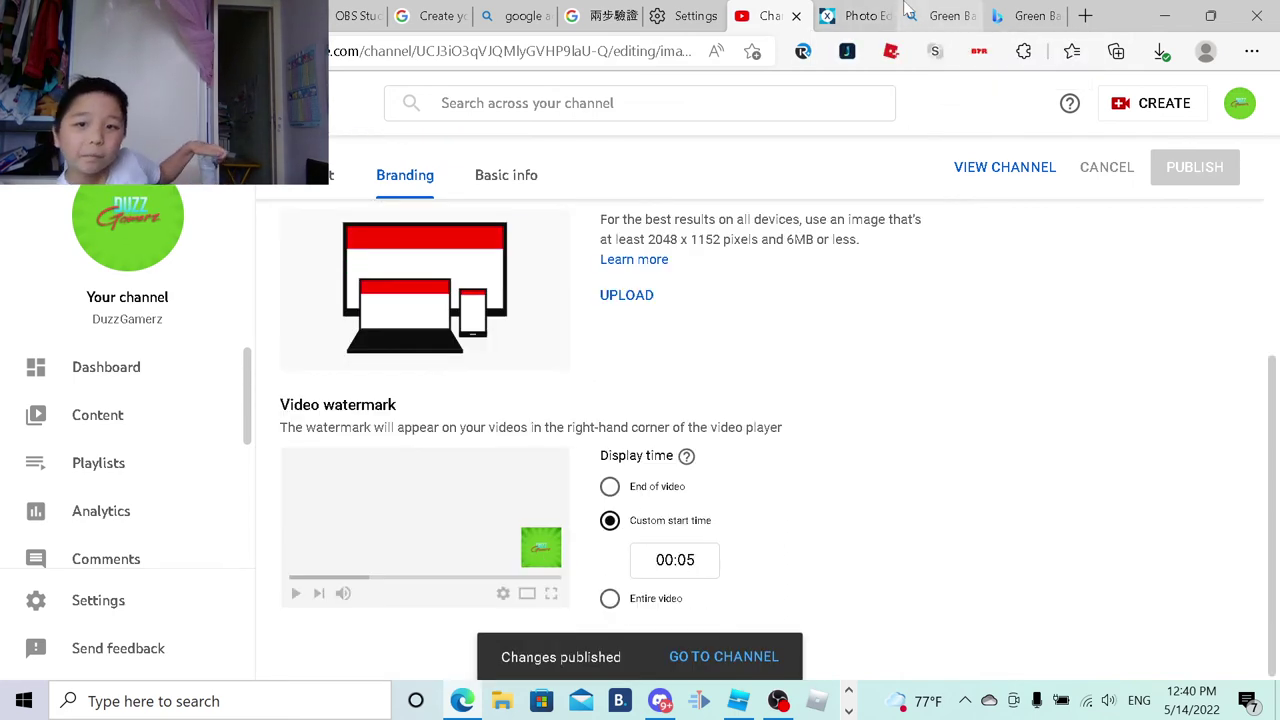
{"action": "left_click", "coordinate": [858, 16]}
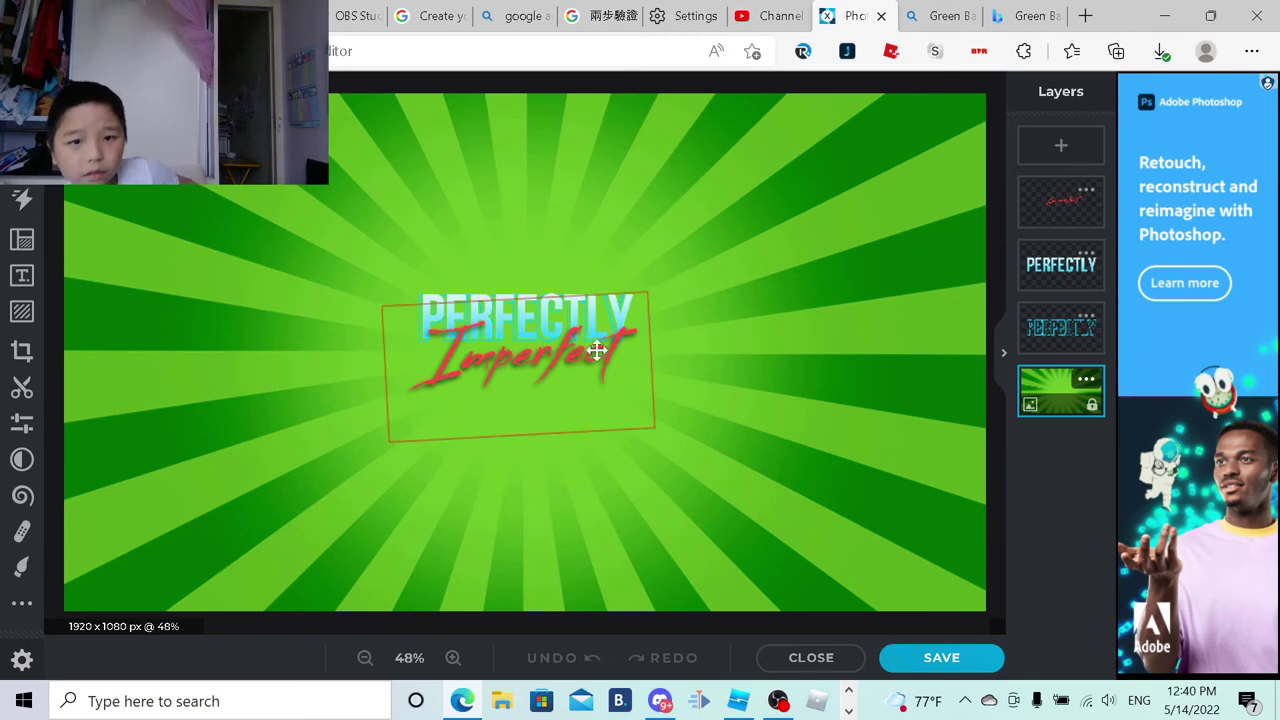
Step: Delete the Imperfect, PERFECTLY and old red text layers, leaving only the sunburst background
{"action": "left_click", "coordinate": [566, 345]}
{"action": "right_click", "coordinate": [566, 347]}
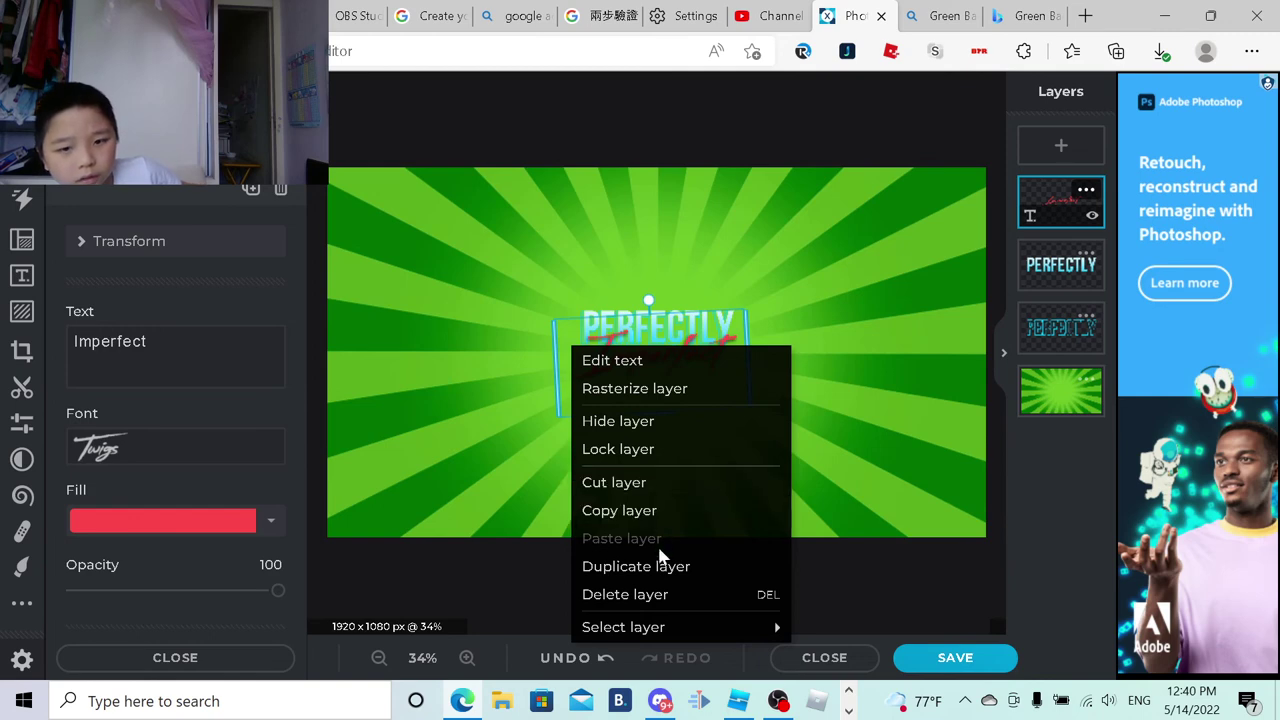
{"action": "left_click", "coordinate": [655, 594]}
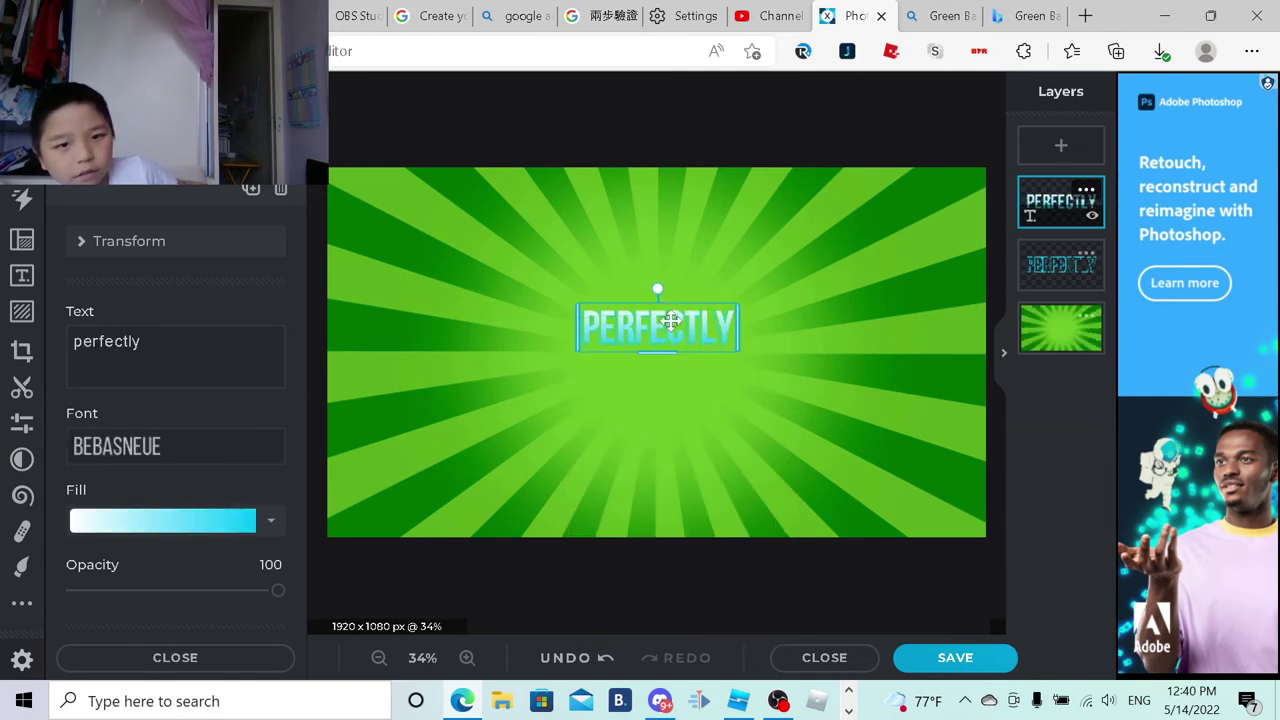
{"action": "right_click", "coordinate": [663, 320]}
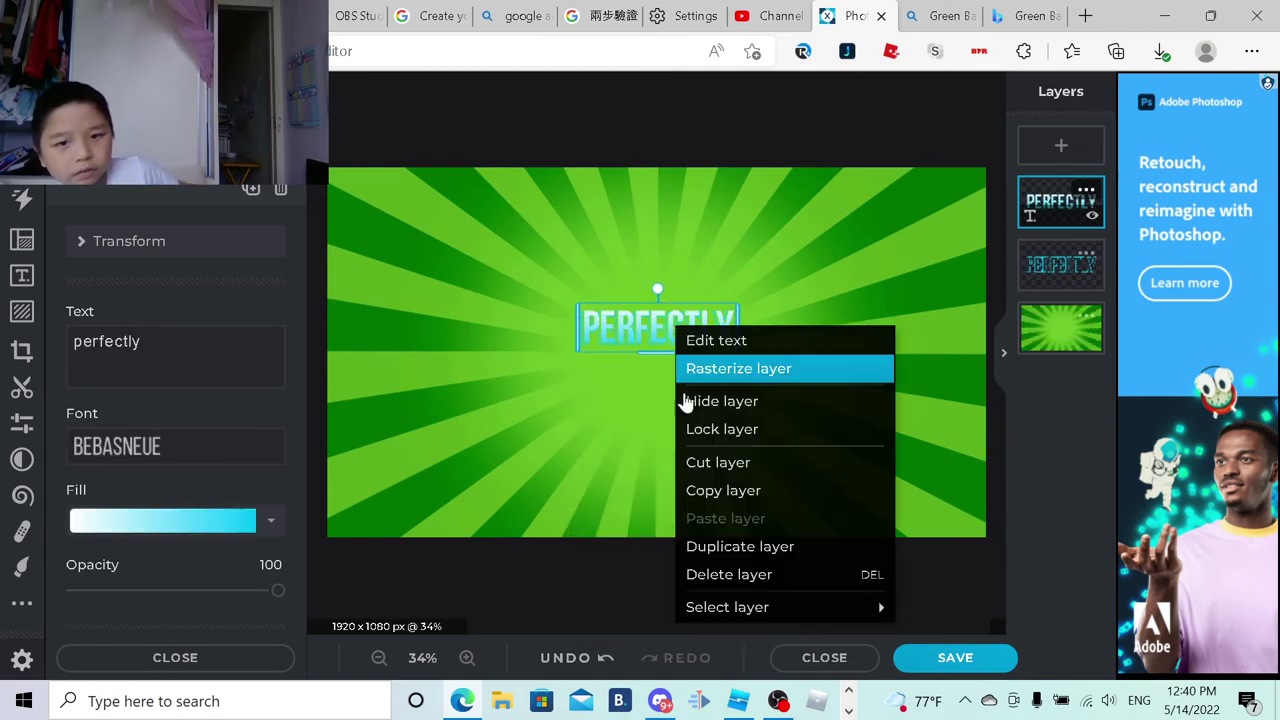
{"action": "left_click", "coordinate": [745, 577]}
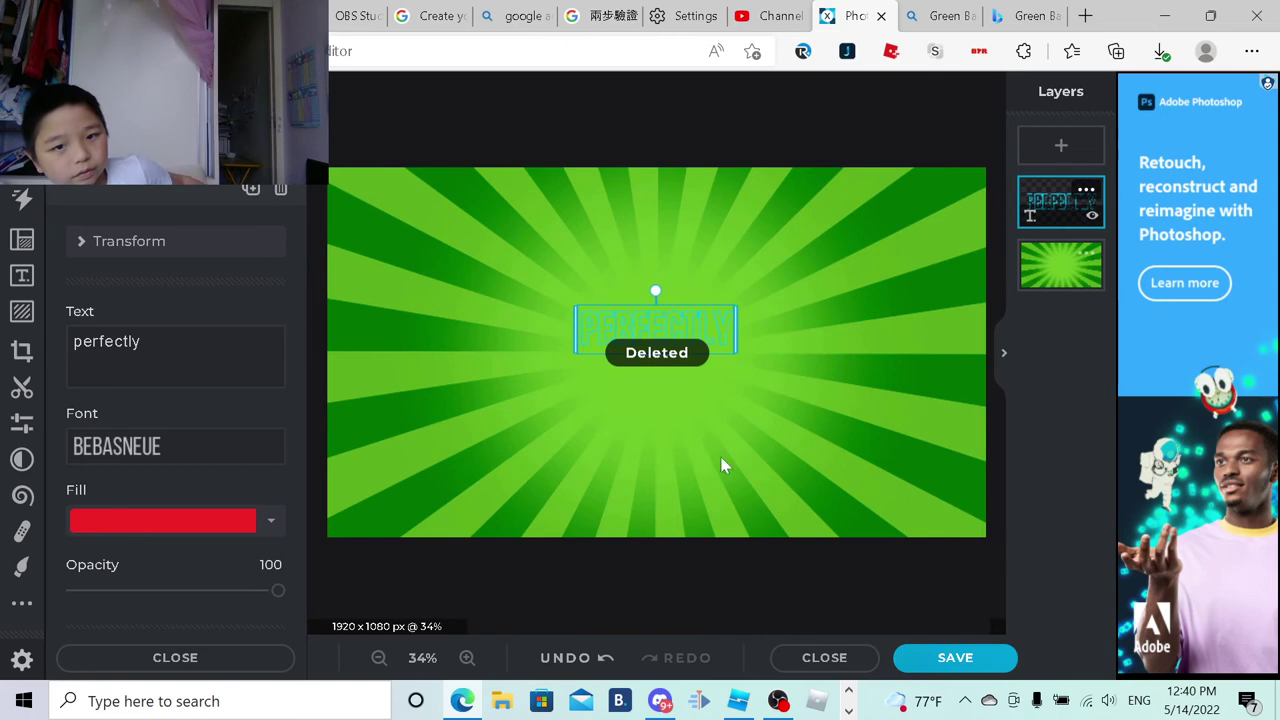
{"action": "right_click", "coordinate": [680, 328]}
{"action": "left_click", "coordinate": [755, 577]}
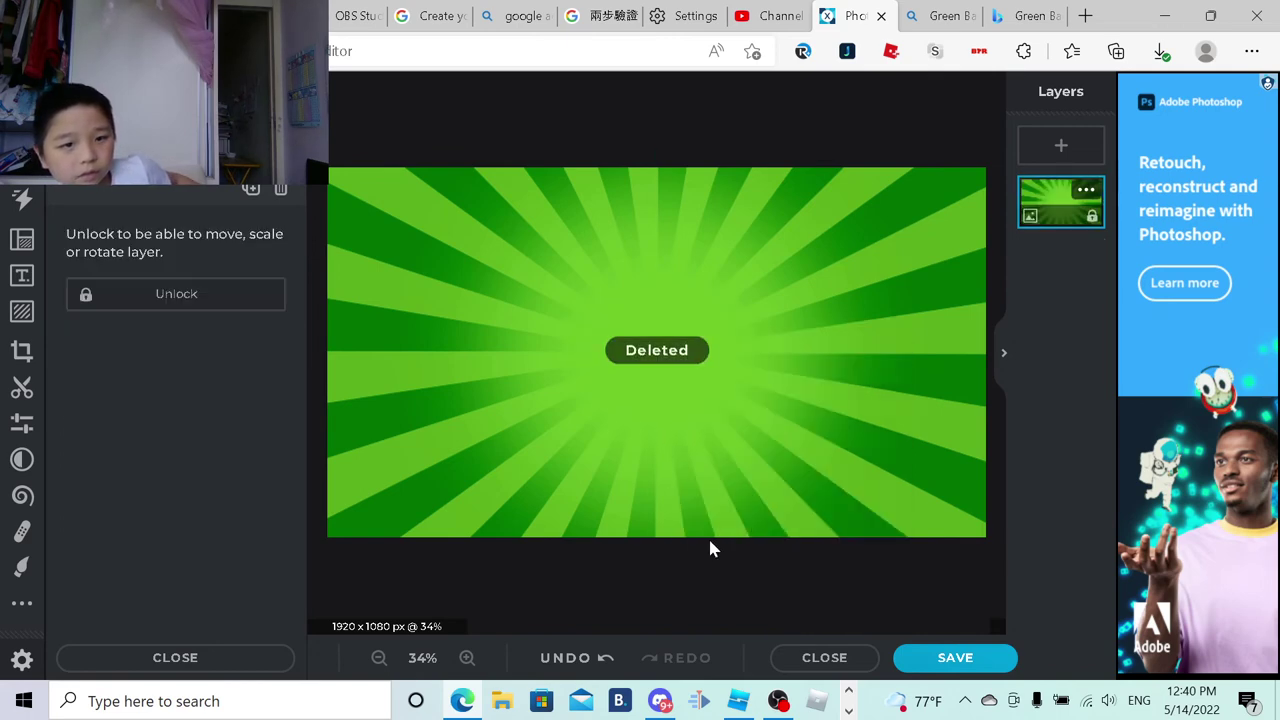
{"action": "left_click", "coordinate": [15, 289]}
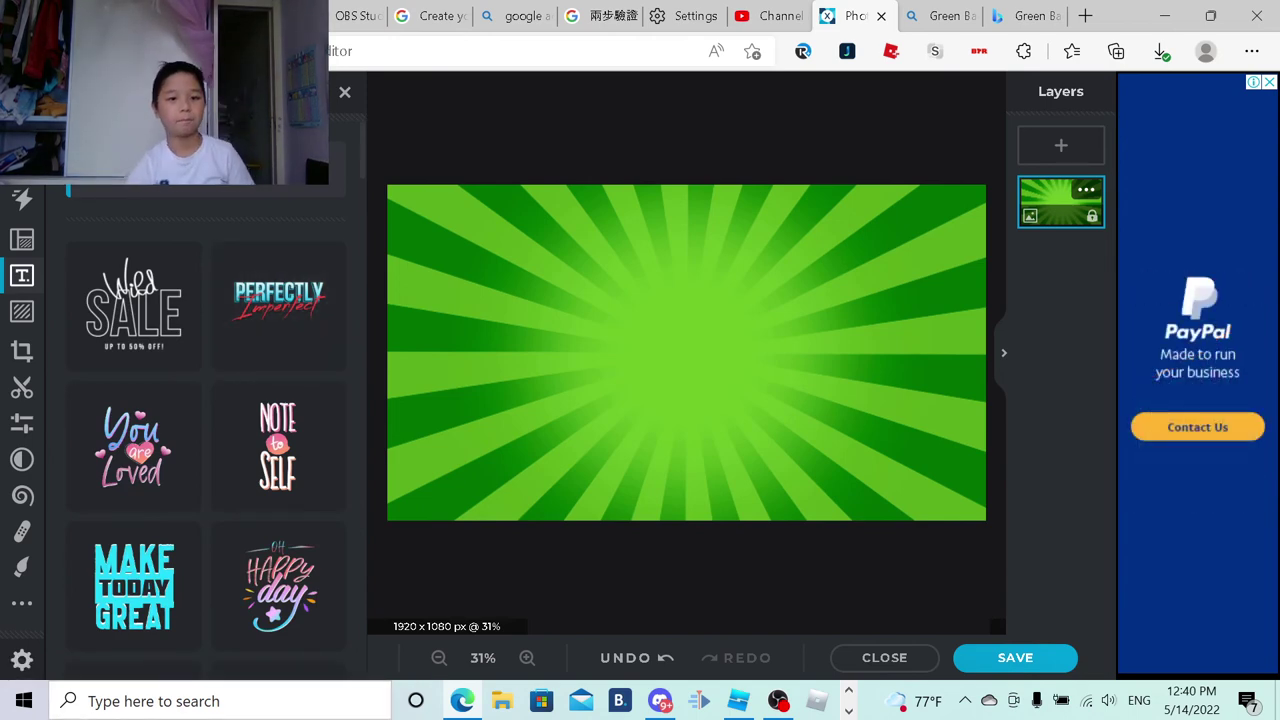
Step: Add a text layer reading 'Subscribe! and Like!' in place of the placeholder text
{"action": "left_click", "coordinate": [220, 197]}
{"action": "left_click", "coordinate": [150, 350]}
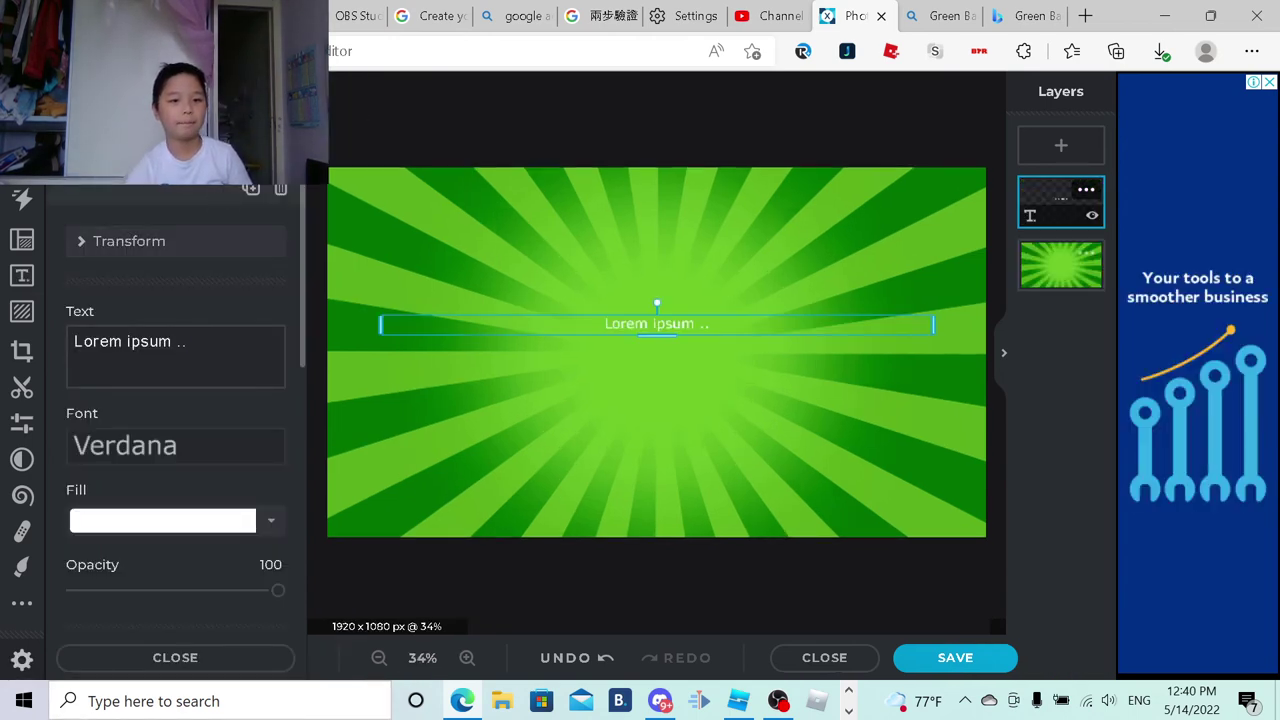
{"action": "key", "text": "ctrl+a"}
{"action": "key", "text": "BackSpace"}
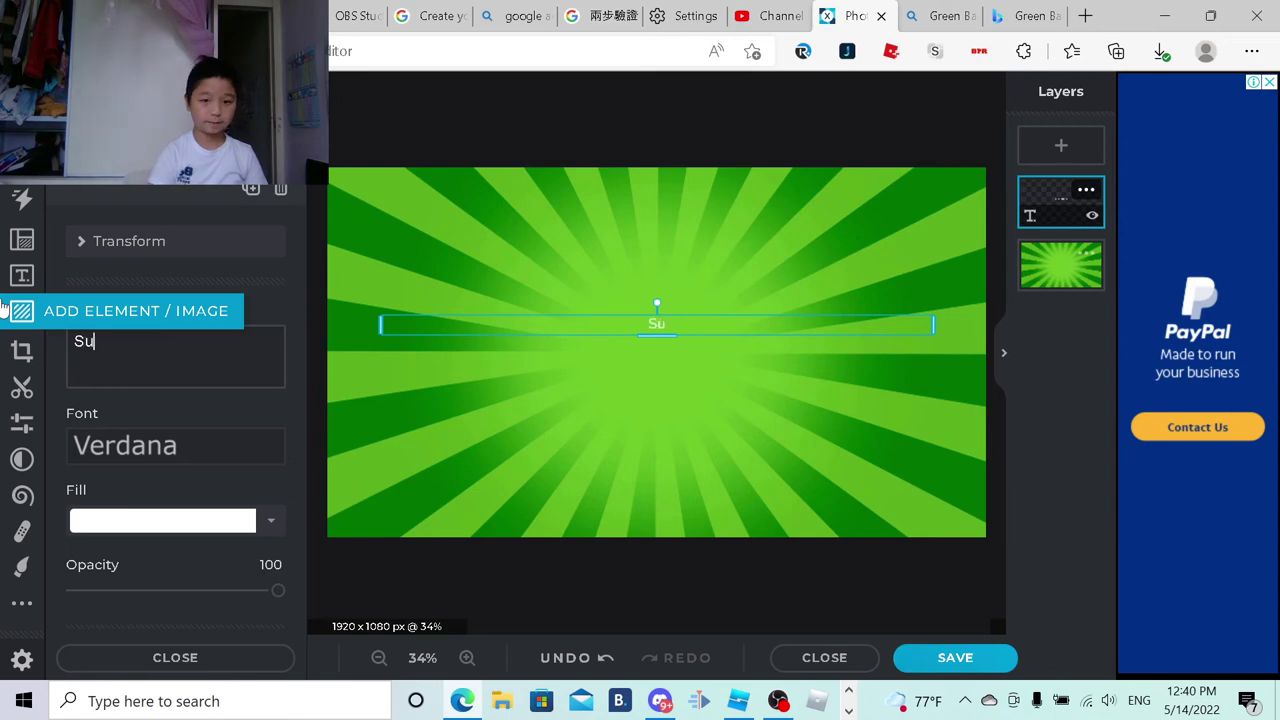
{"action": "type", "text": "ribe-"}
{"action": "key", "text": "BackSpace"}
{"action": "type", "text": "! and L"}
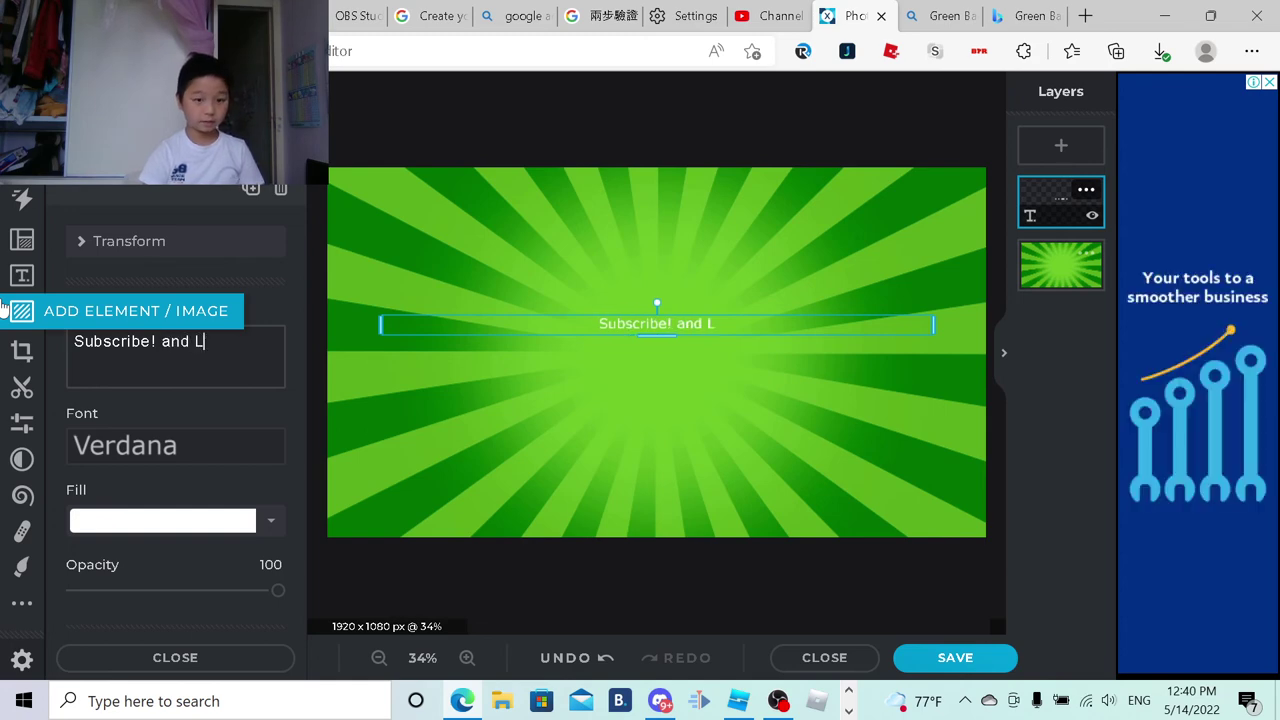
{"action": "type", "text": "ike!"}
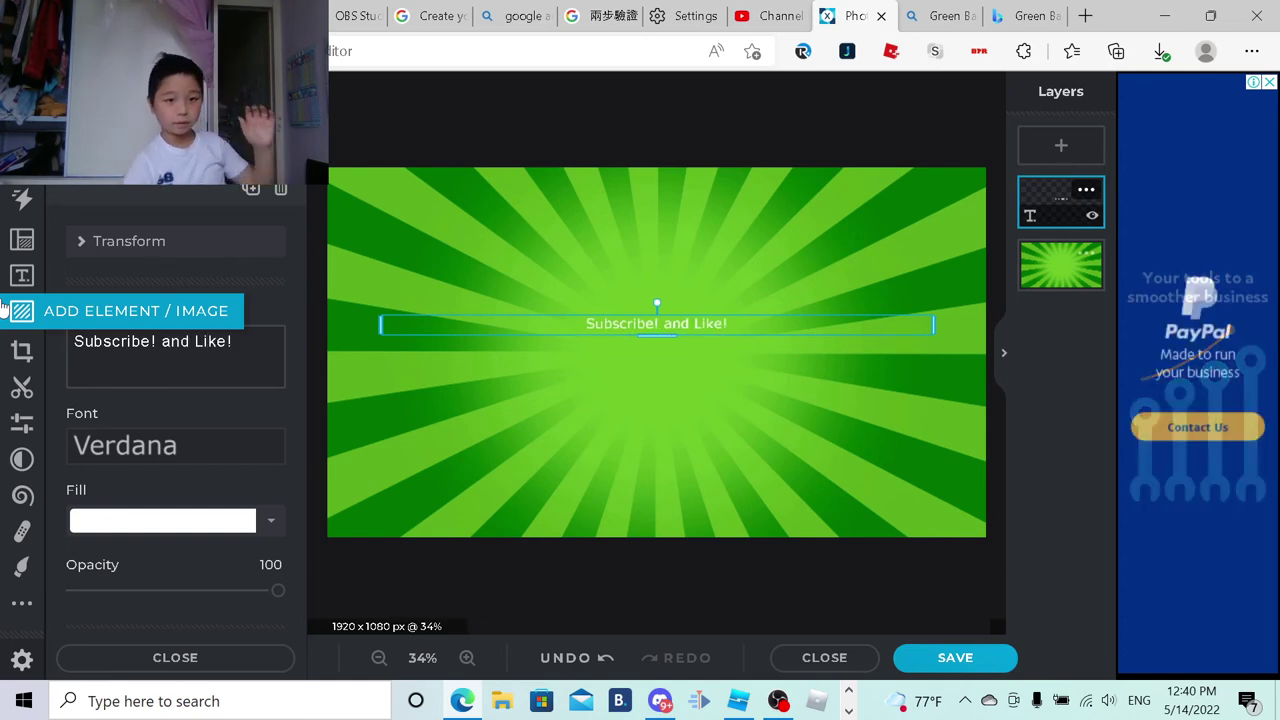
Step: Fill the text bright green #00FF00 and enlarge the text box to a moderate size
{"action": "left_click", "coordinate": [189, 528]}
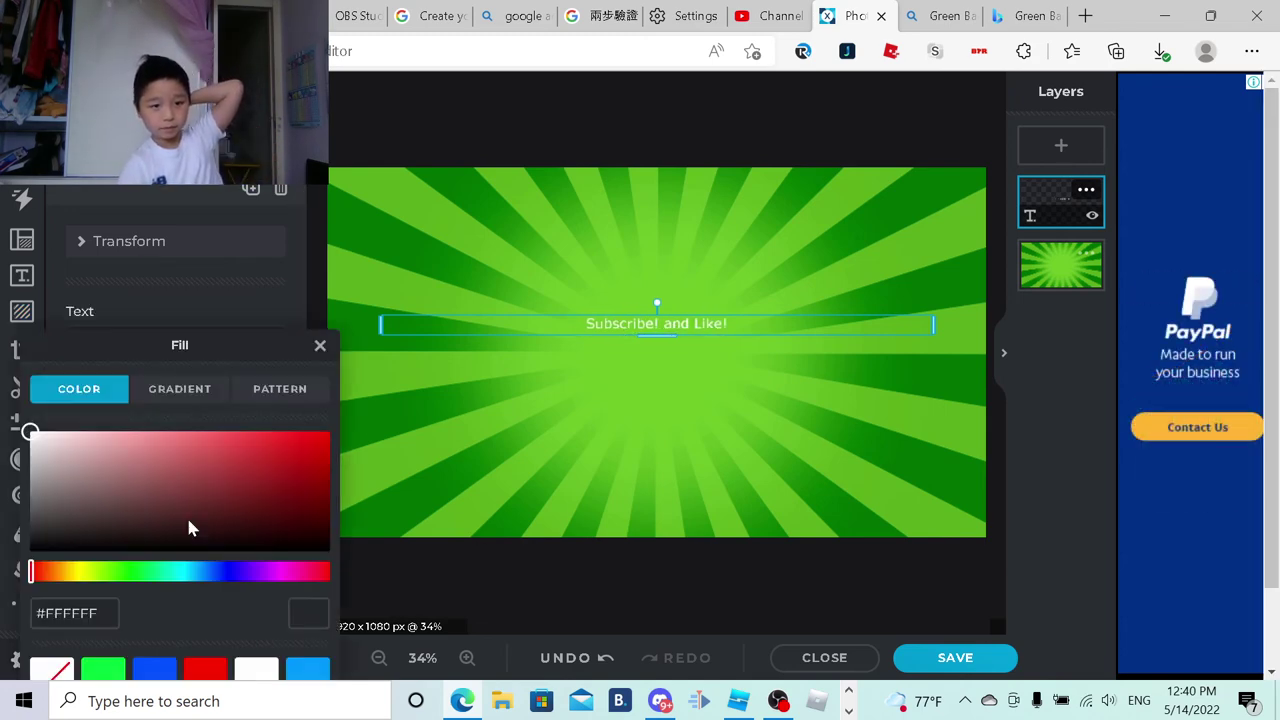
{"action": "left_click", "coordinate": [132, 572]}
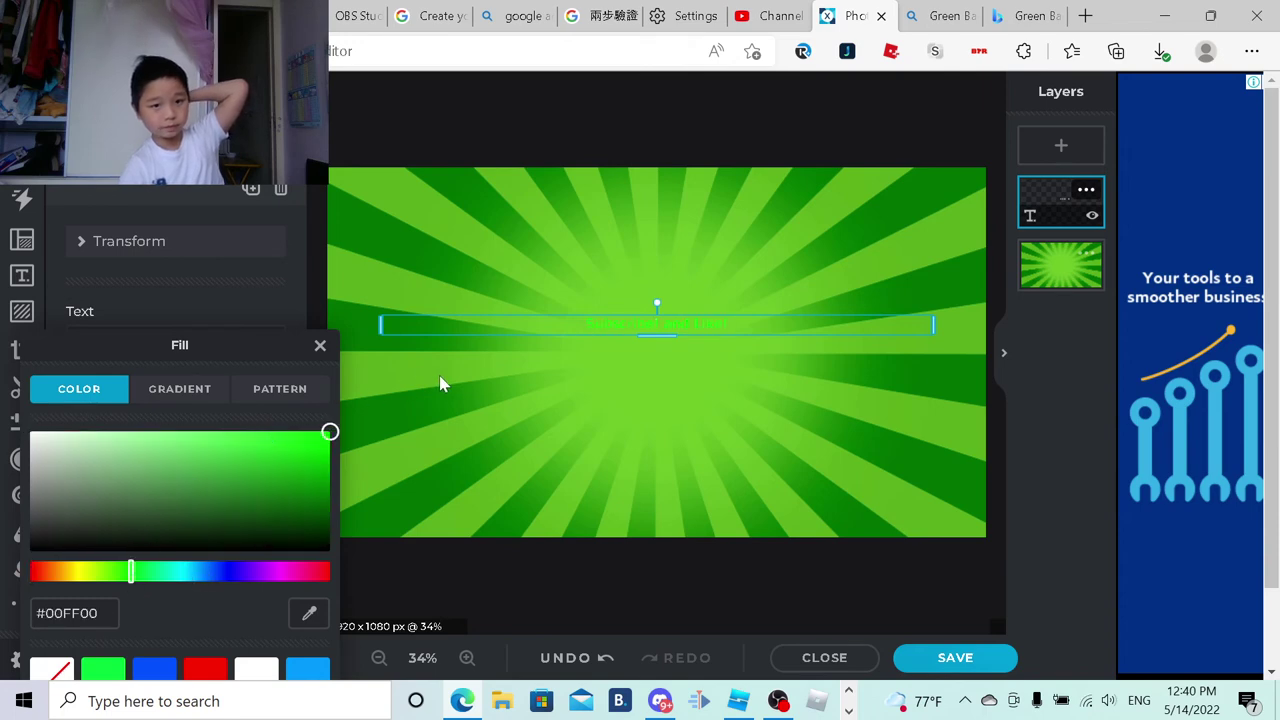
{"action": "left_click", "coordinate": [440, 383]}
{"action": "left_click_drag", "start_coordinate": [650, 340], "coordinate": [651, 377]}
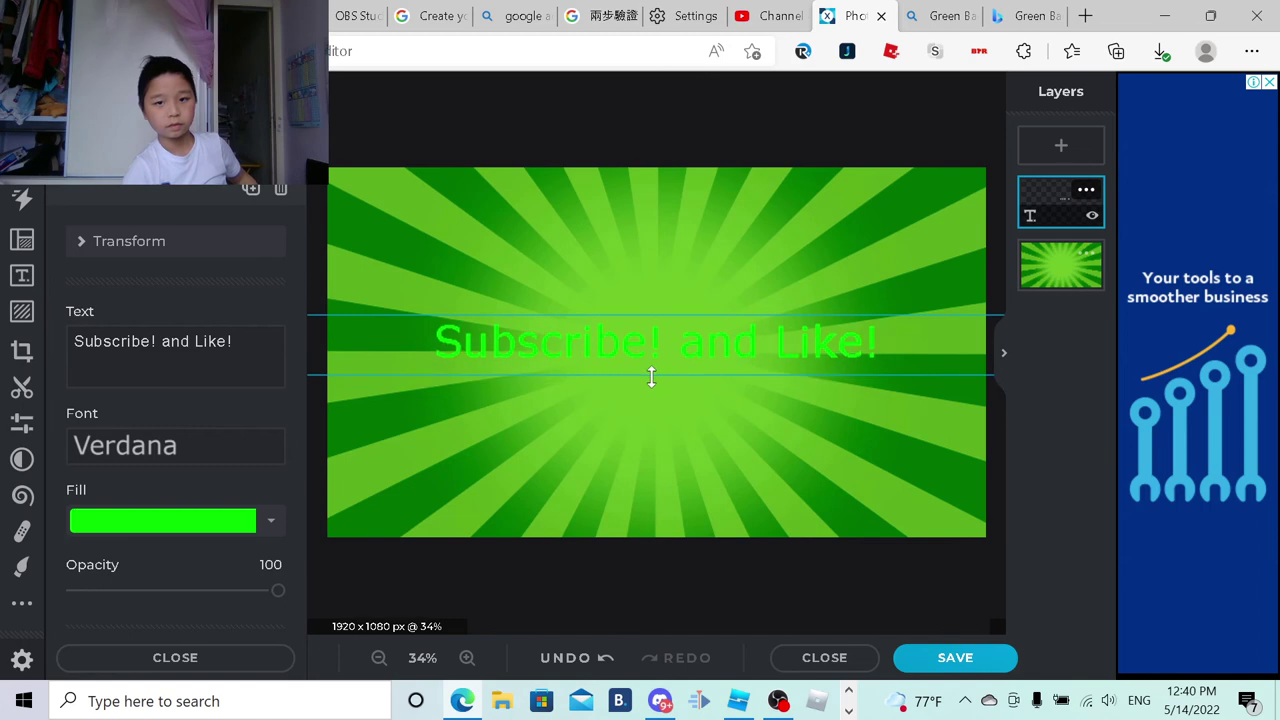
{"action": "left_click", "coordinate": [151, 528]}
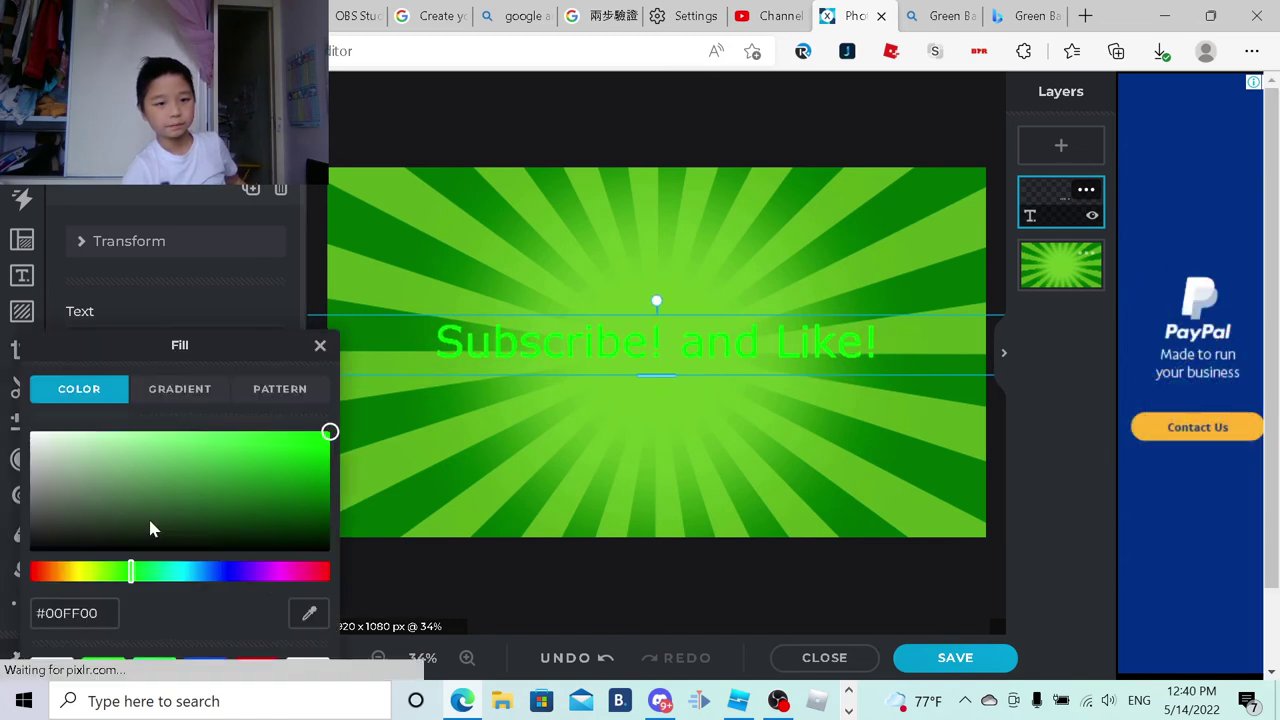
{"action": "left_click", "coordinate": [320, 345]}
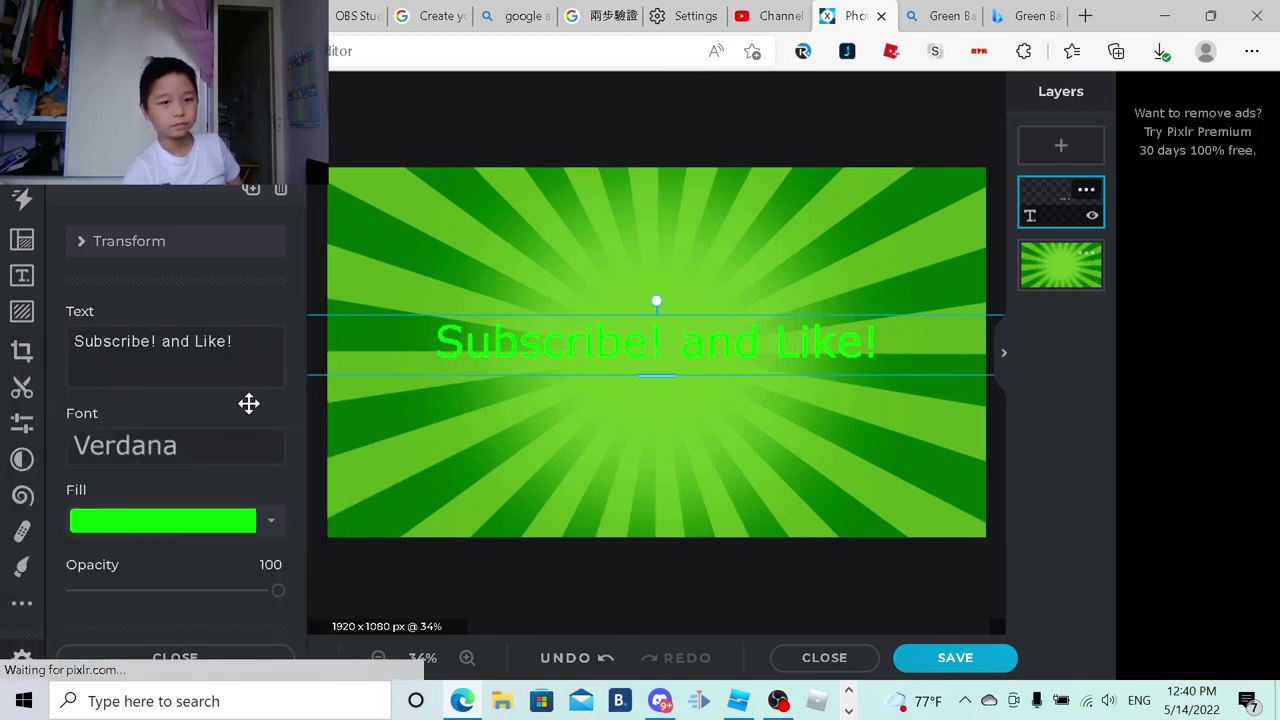
Step: Curve the 'Subscribe! and Like!' text with ARC amount 100 and nudge it slightly upward
{"action": "scroll", "coordinate": [240, 410], "scroll_direction": "down", "scroll_amount": 5}
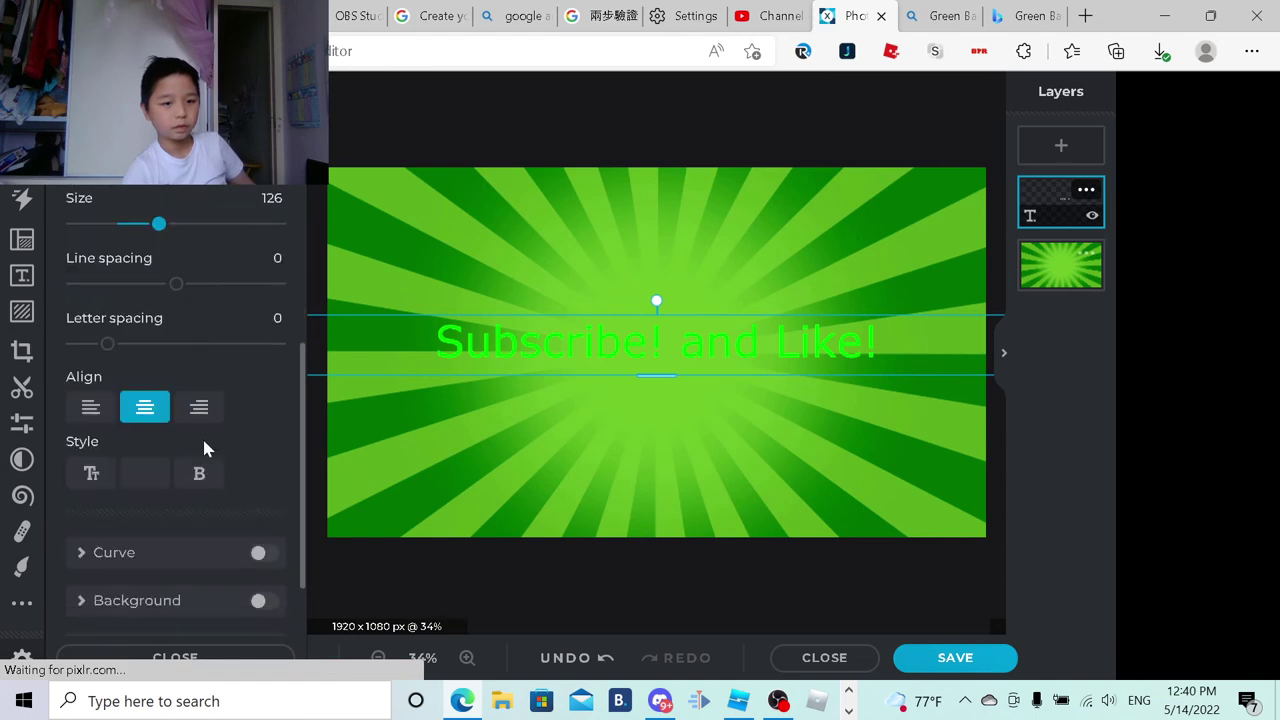
{"action": "scroll", "coordinate": [202, 436], "scroll_direction": "down", "scroll_amount": 2}
{"action": "scroll", "coordinate": [206, 449], "scroll_direction": "up", "scroll_amount": 6}
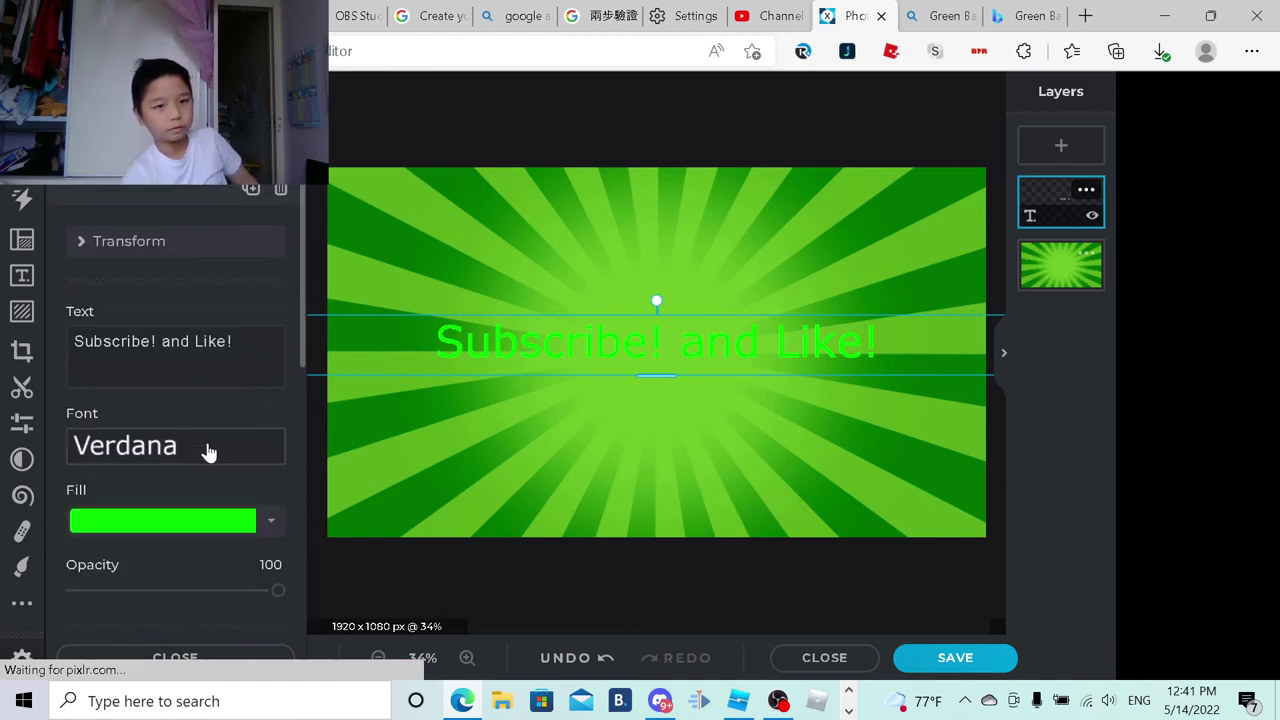
{"action": "scroll", "coordinate": [206, 445], "scroll_direction": "down", "scroll_amount": 4}
{"action": "scroll", "coordinate": [186, 385], "scroll_direction": "down", "scroll_amount": 1}
{"action": "scroll", "coordinate": [180, 554], "scroll_direction": "down", "scroll_amount": 1}
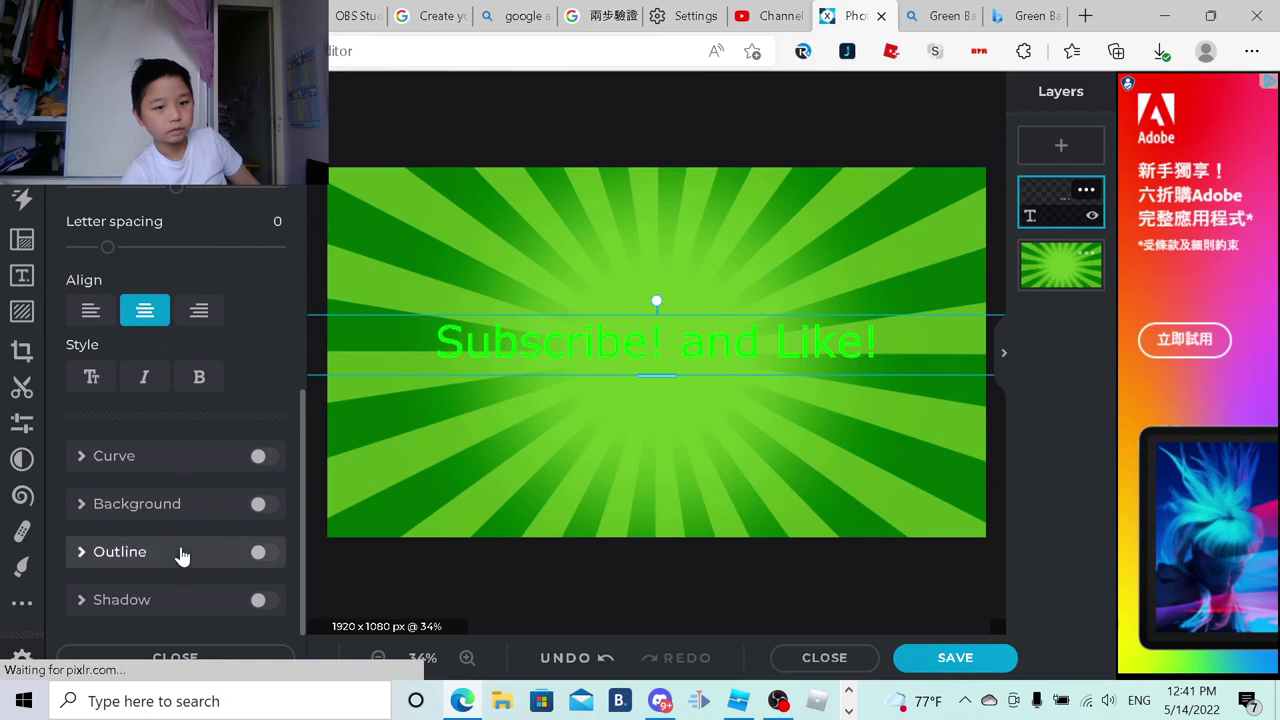
{"action": "left_click", "coordinate": [262, 457]}
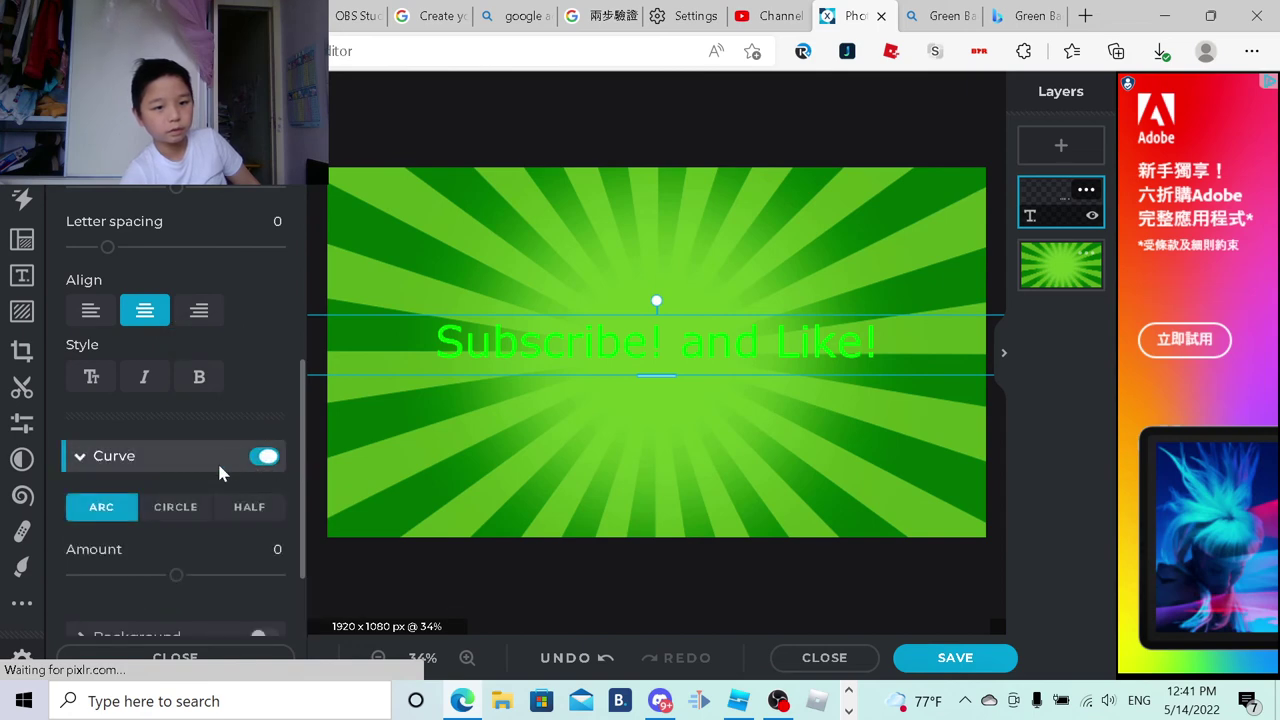
{"action": "left_click", "coordinate": [267, 457]}
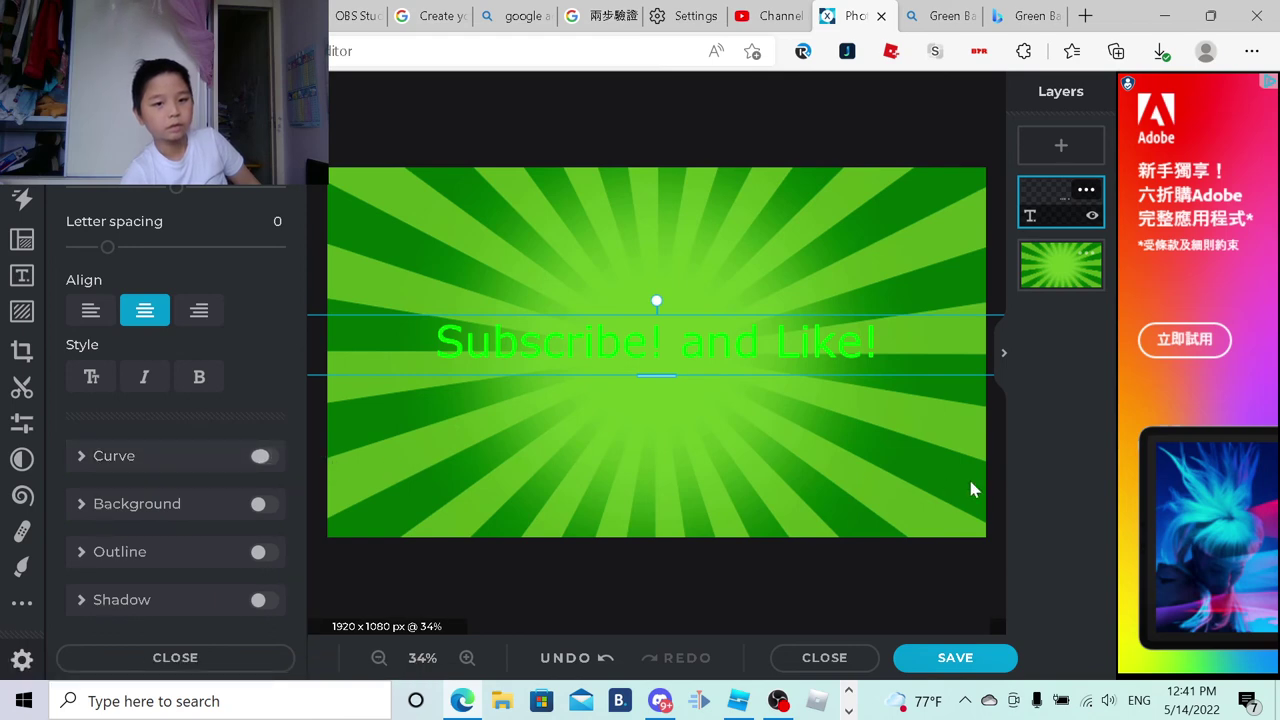
{"action": "left_click", "coordinate": [262, 459]}
{"action": "scroll", "coordinate": [258, 498], "scroll_direction": "down", "scroll_amount": 1}
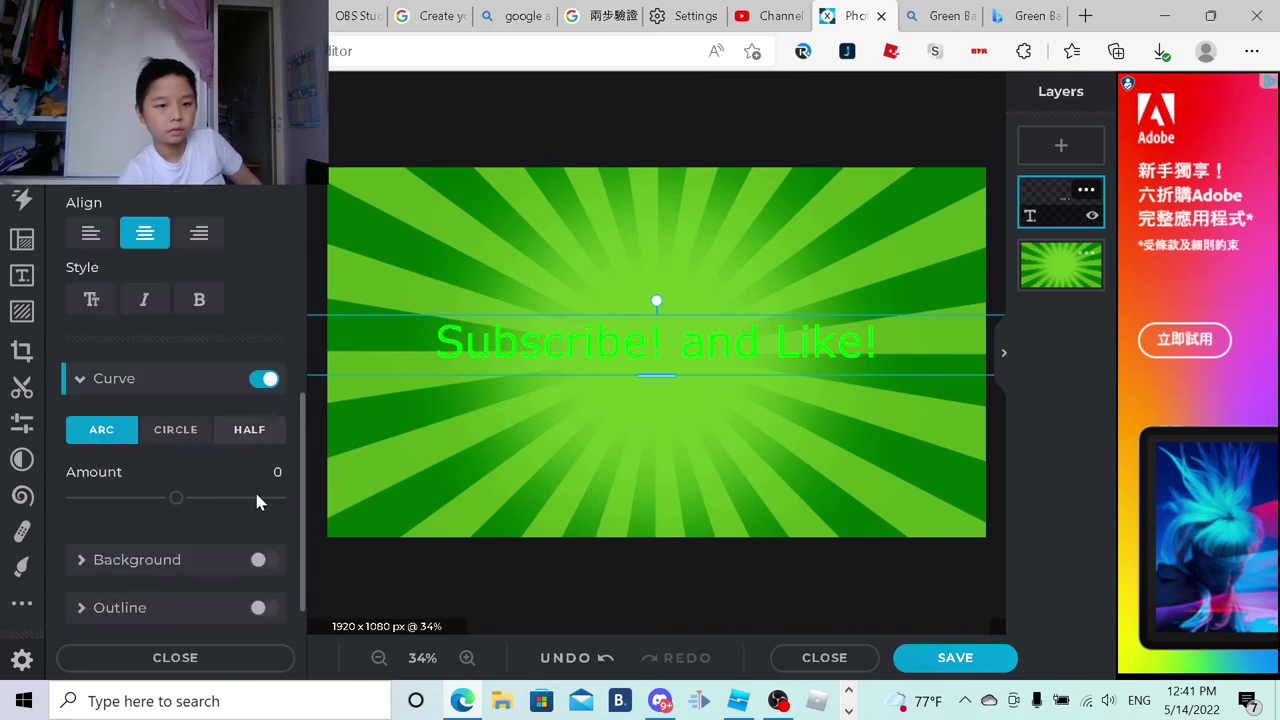
{"action": "left_click_drag", "start_coordinate": [177, 500], "coordinate": [326, 500]}
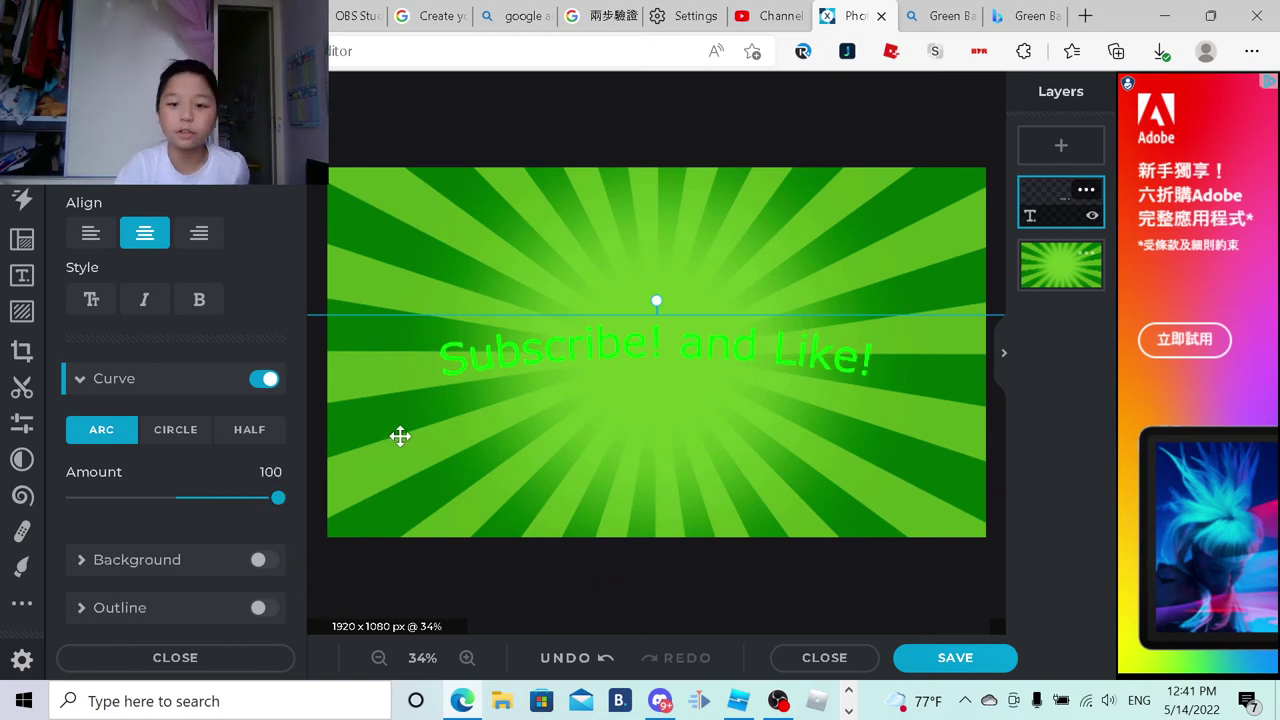
{"action": "left_click_drag", "start_coordinate": [657, 329], "coordinate": [650, 318]}
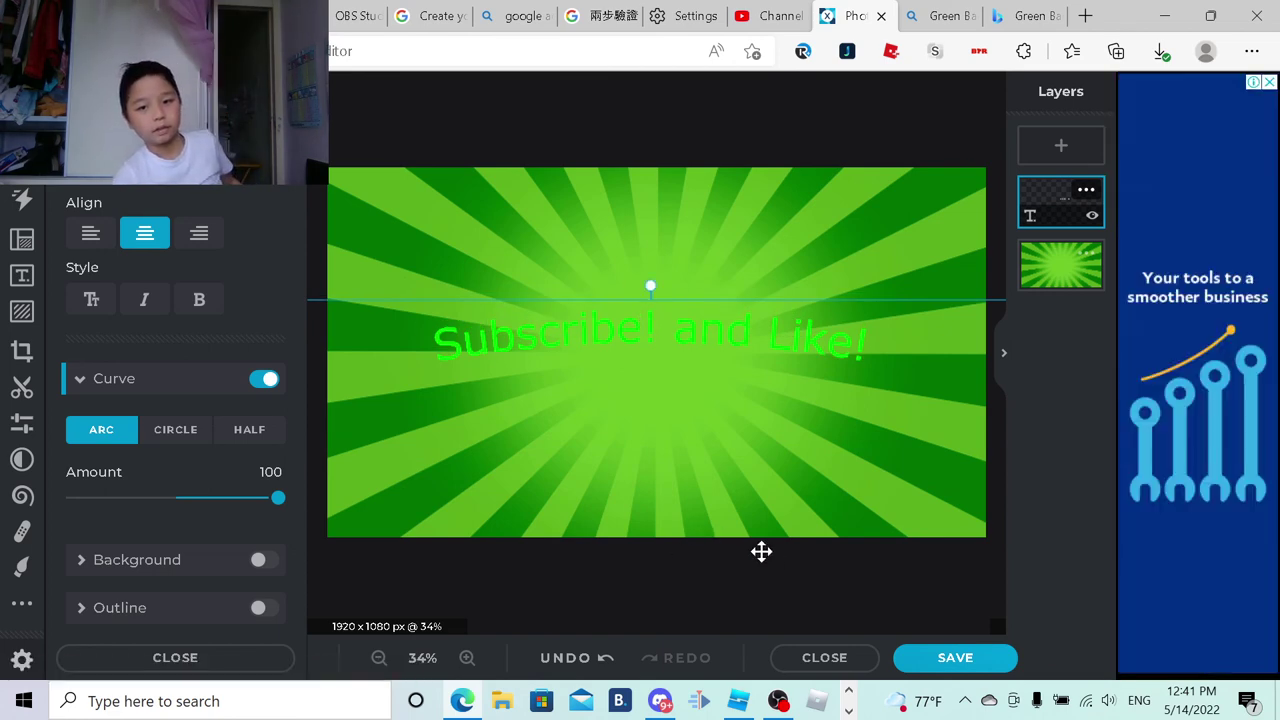
Step: Deselect the text and open Save, setting JPG quality to 100% then down to 1%
{"action": "left_click", "coordinate": [748, 216]}
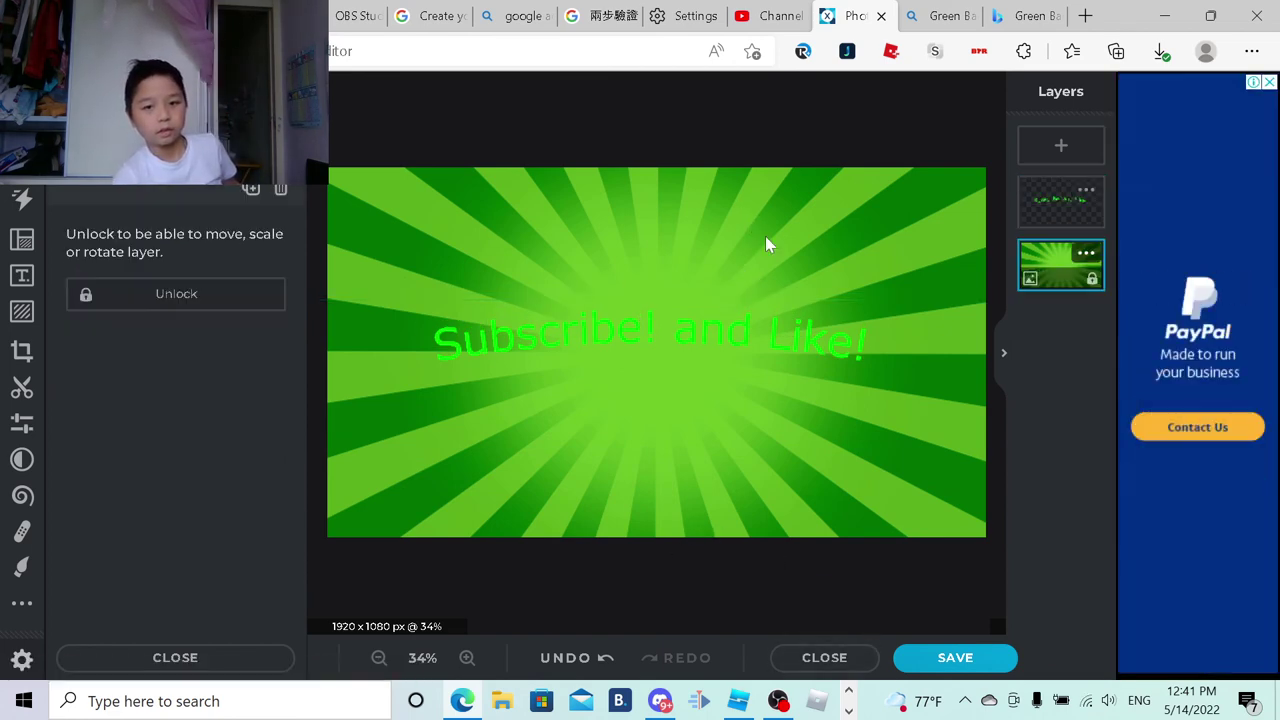
{"action": "left_click", "coordinate": [955, 657]}
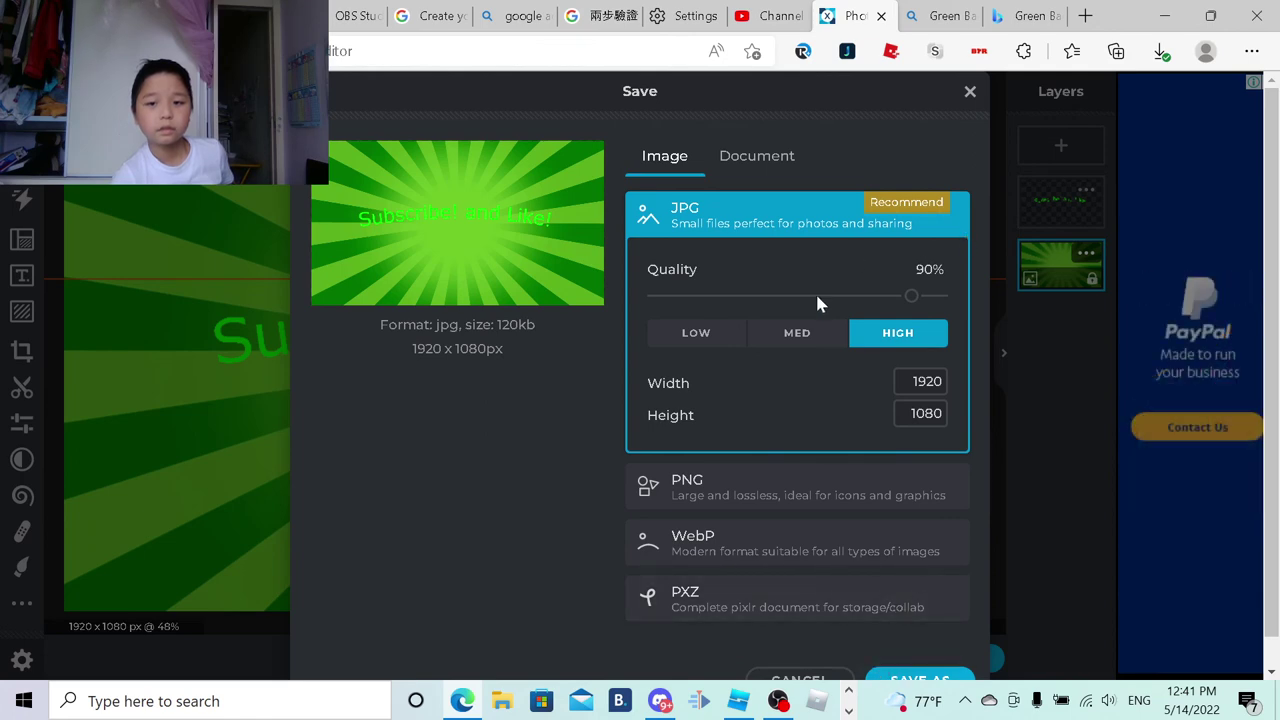
{"action": "left_click_drag", "start_coordinate": [915, 300], "coordinate": [1018, 295]}
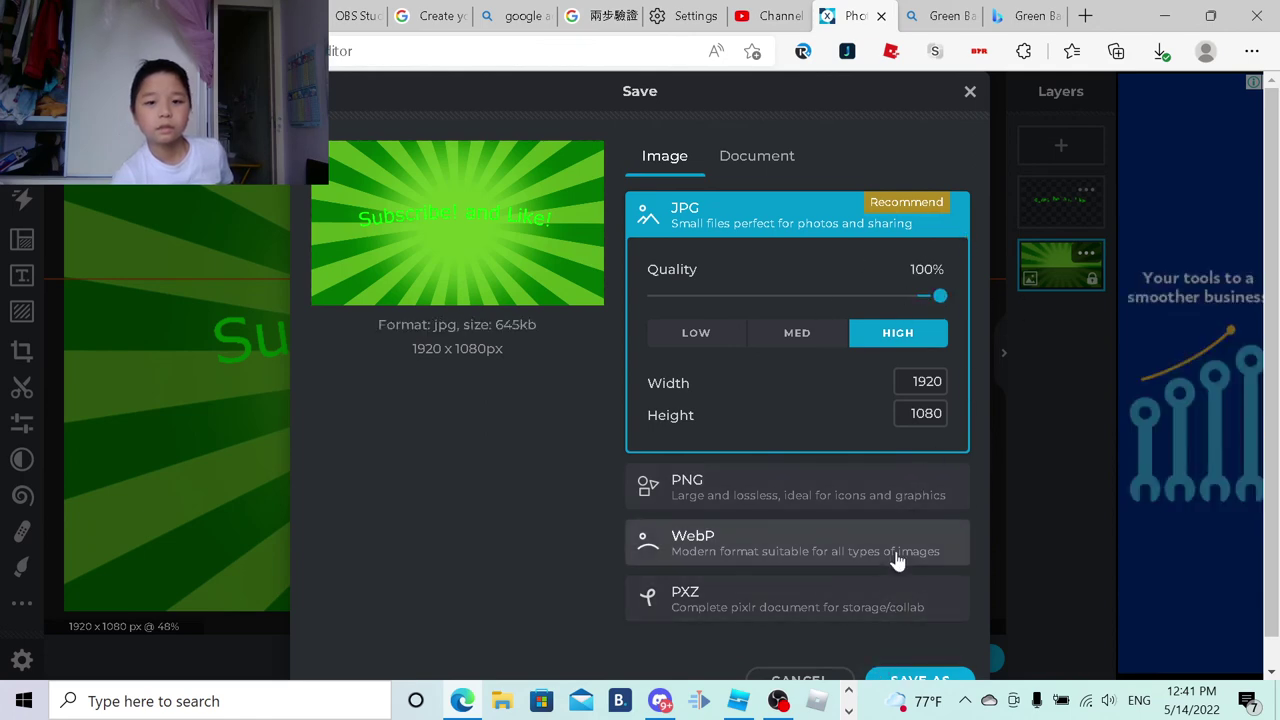
{"action": "left_click_drag", "start_coordinate": [898, 297], "coordinate": [614, 251]}
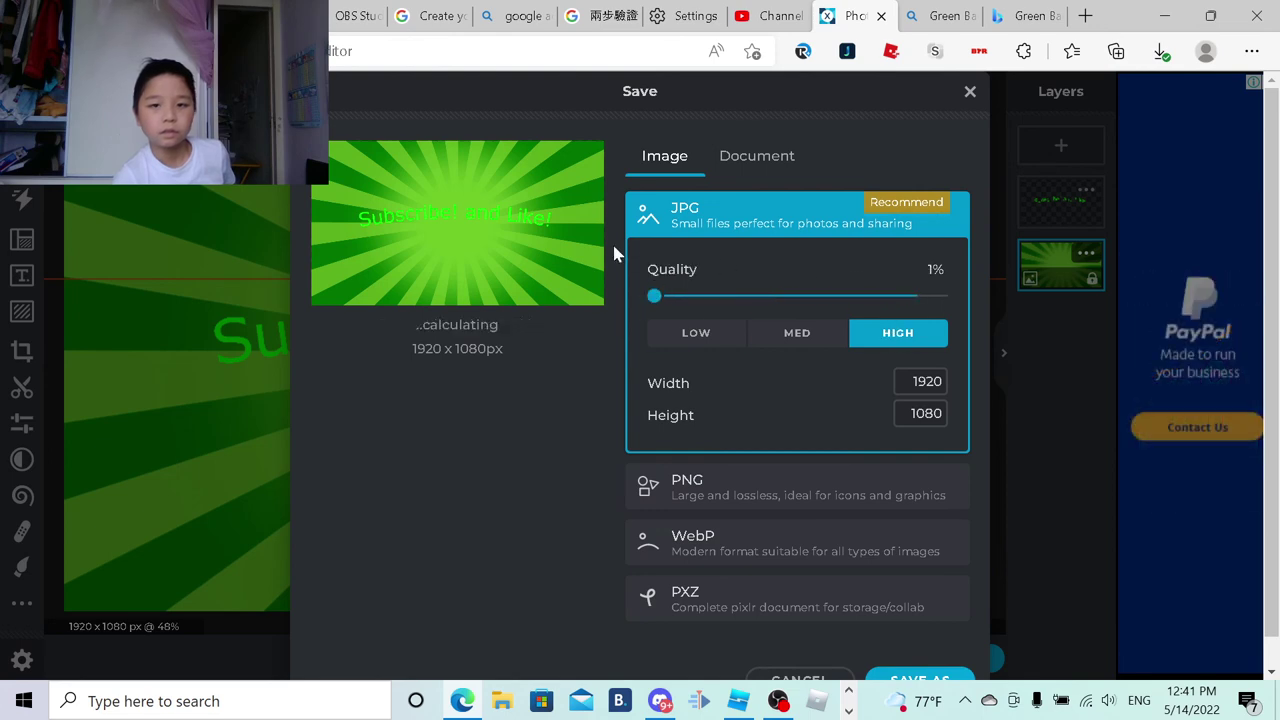